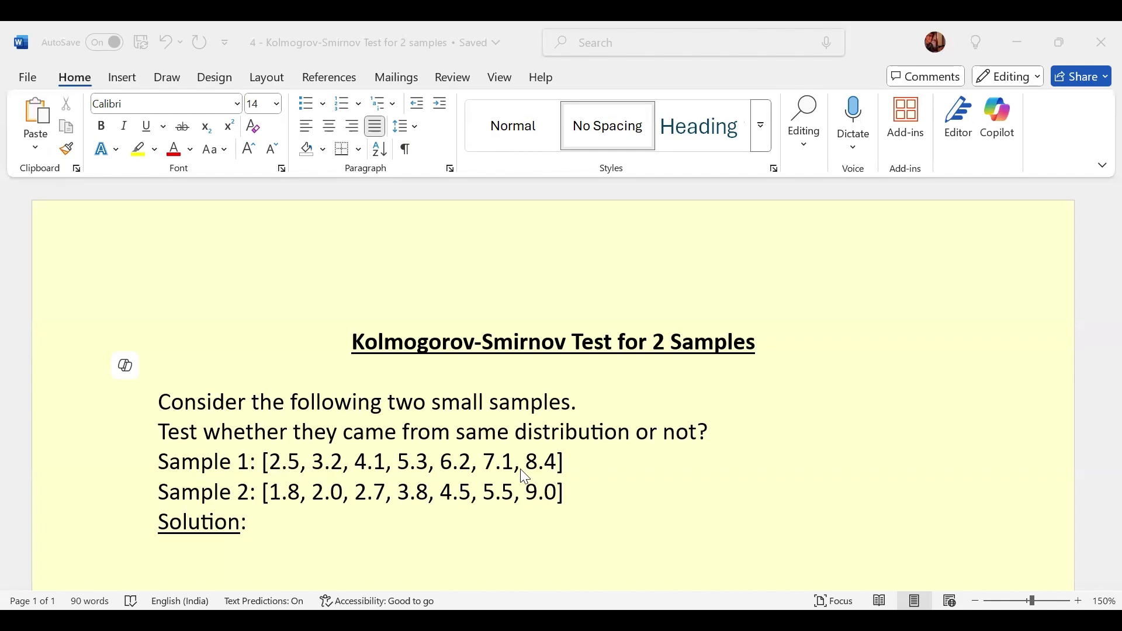
- Cut the two hypothesis statements out of the Word document
{"action": "scroll", "coordinate": [520, 468], "scroll_direction": "down", "scroll_amount": 1}
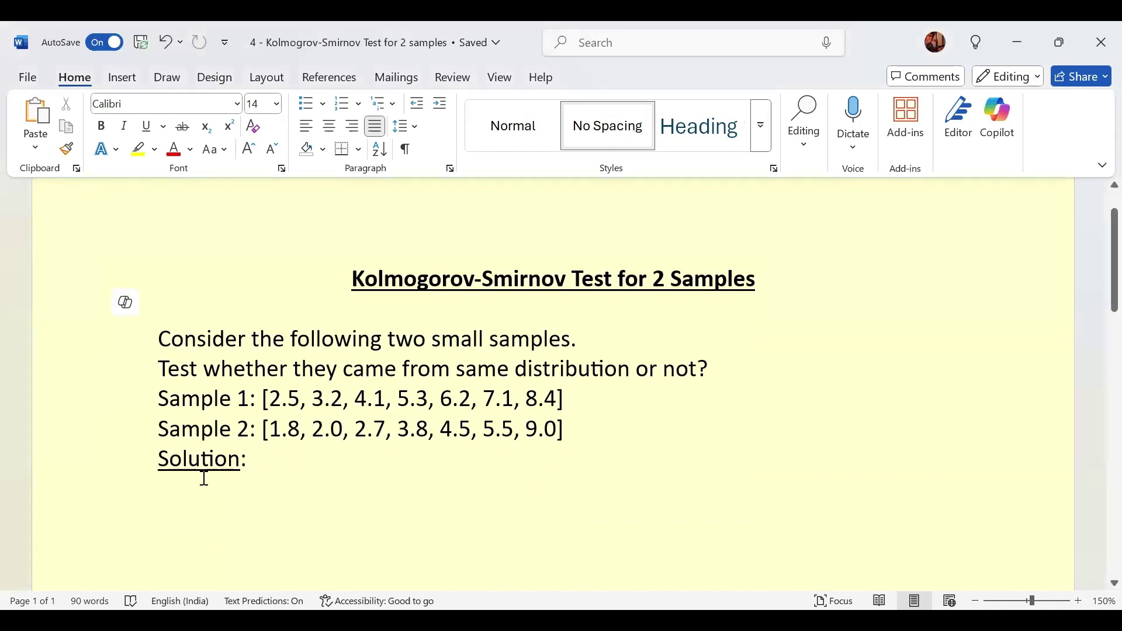
{"action": "left_click", "coordinate": [228, 528]}
{"action": "scroll", "coordinate": [231, 528], "scroll_direction": "down", "scroll_amount": 8}
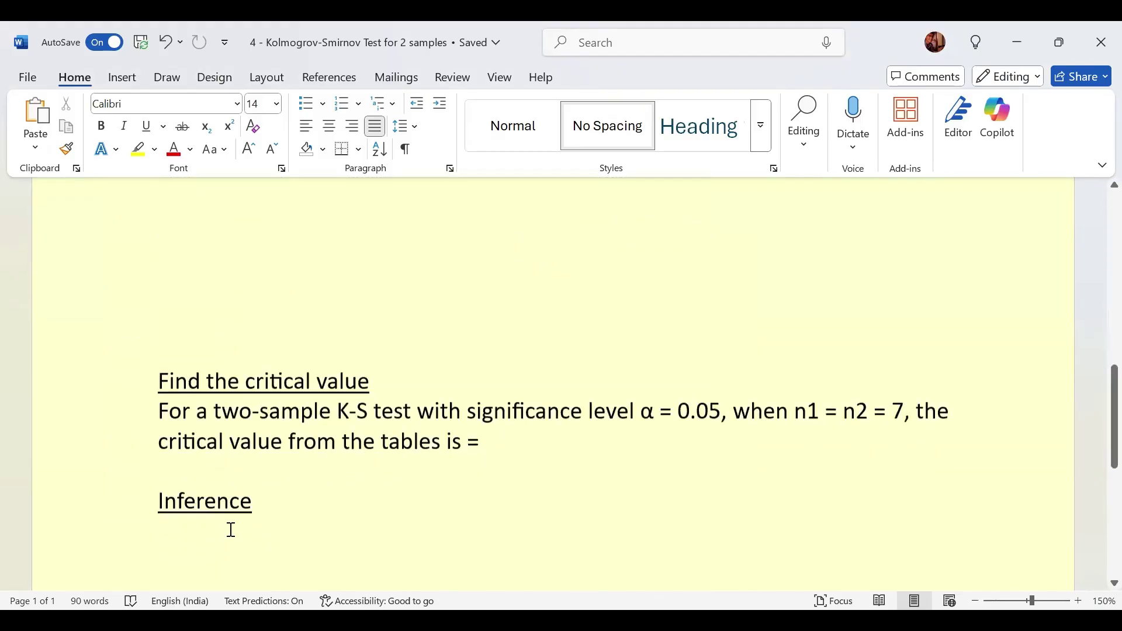
{"action": "left_click_drag", "start_coordinate": [158, 451], "coordinate": [931, 493]}
{"action": "right_click", "coordinate": [637, 505]}
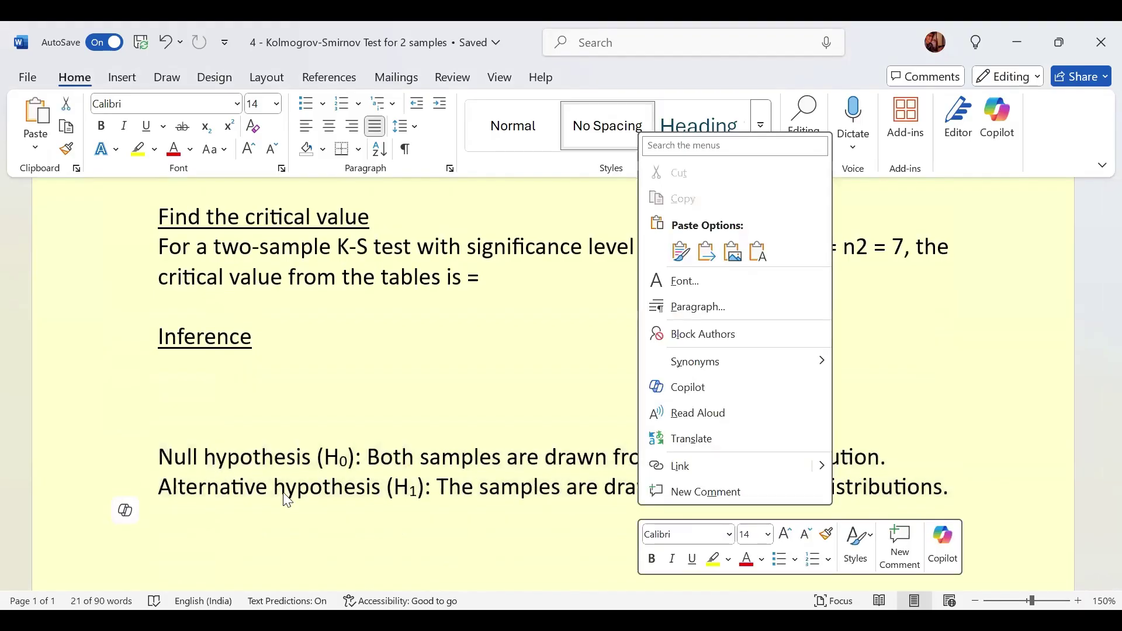
{"action": "left_click_drag", "start_coordinate": [149, 456], "coordinate": [897, 494]}
{"action": "right_click", "coordinate": [783, 465]}
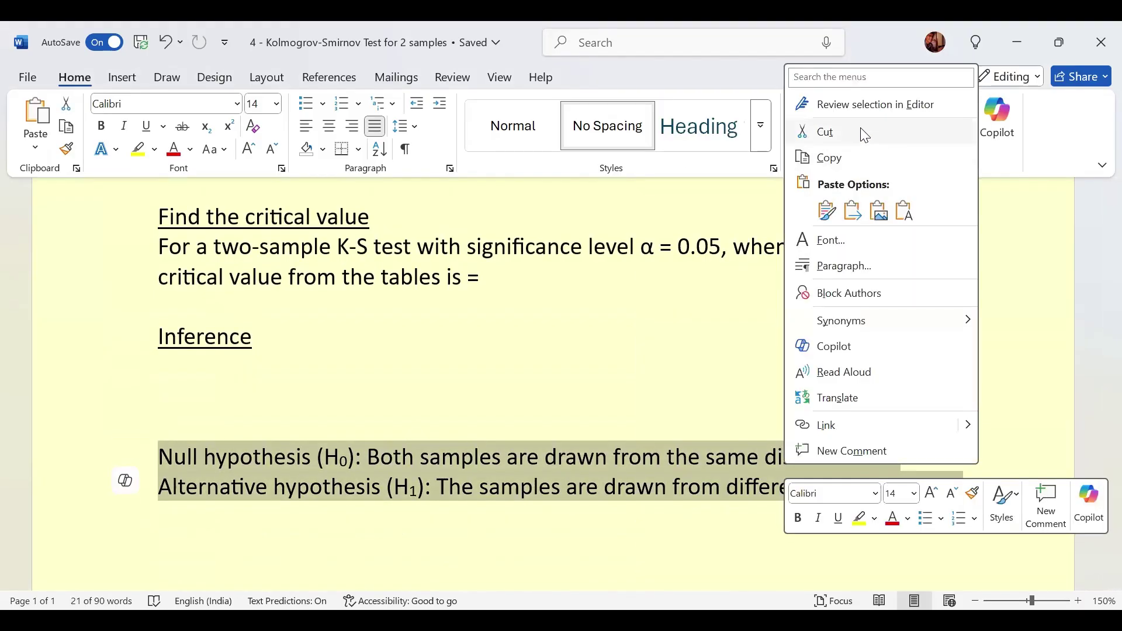
{"action": "left_click", "coordinate": [863, 132]}
- Paste the hypotheses under Solution: keeping source formatting, add a blank line, then switch to Excel
{"action": "scroll", "coordinate": [496, 328], "scroll_direction": "up", "scroll_amount": 10}
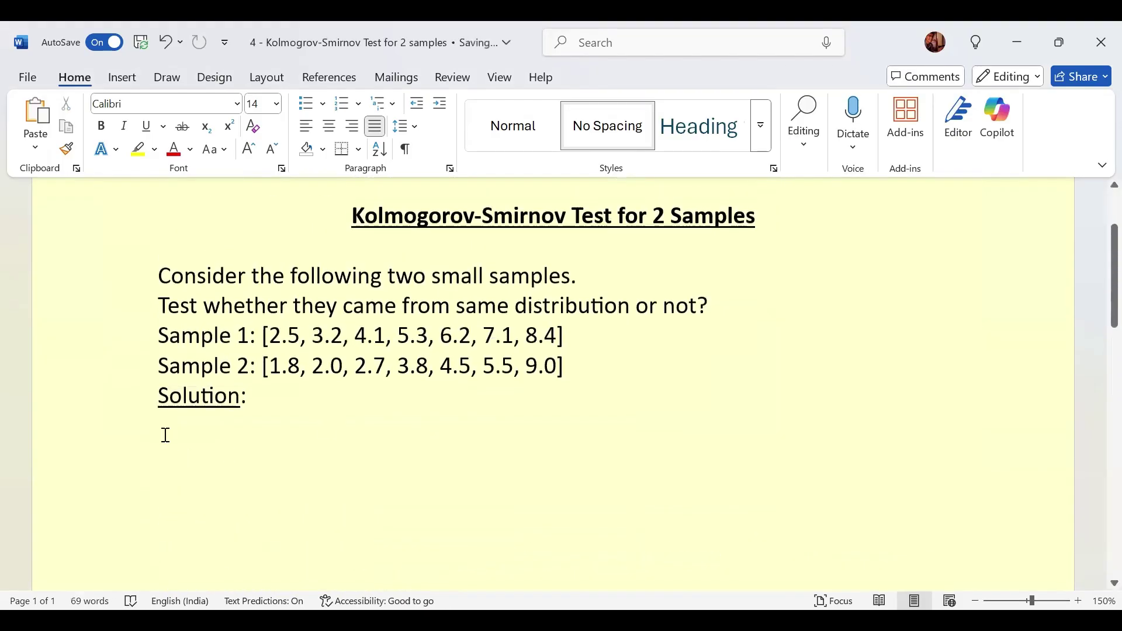
{"action": "left_click", "coordinate": [166, 435]}
{"action": "right_click", "coordinate": [167, 253]}
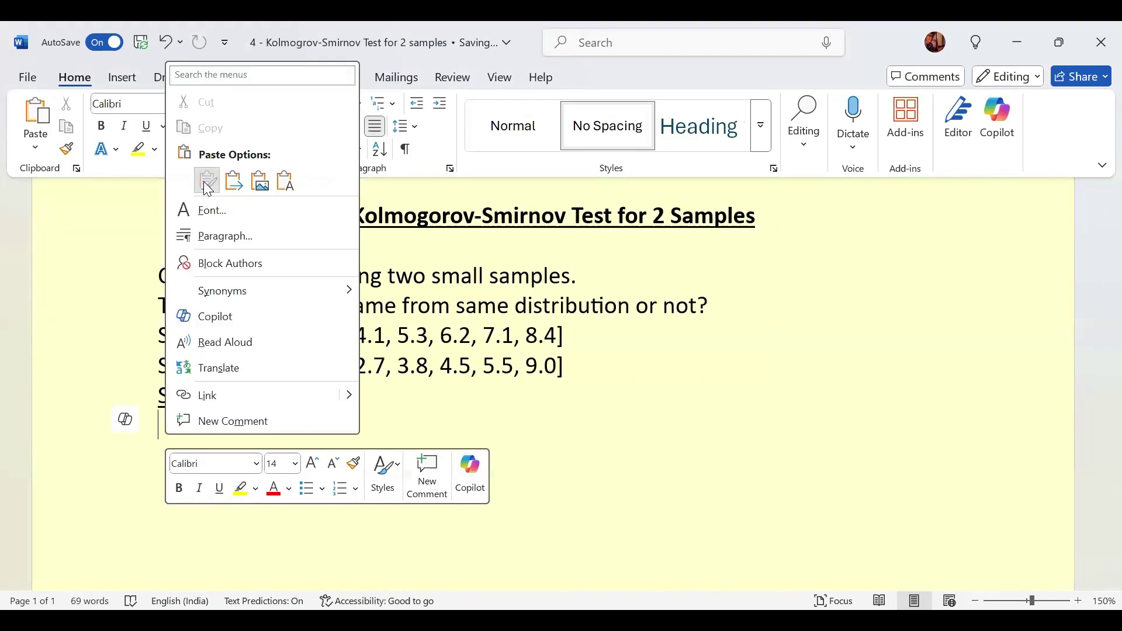
{"action": "left_click", "coordinate": [207, 181]}
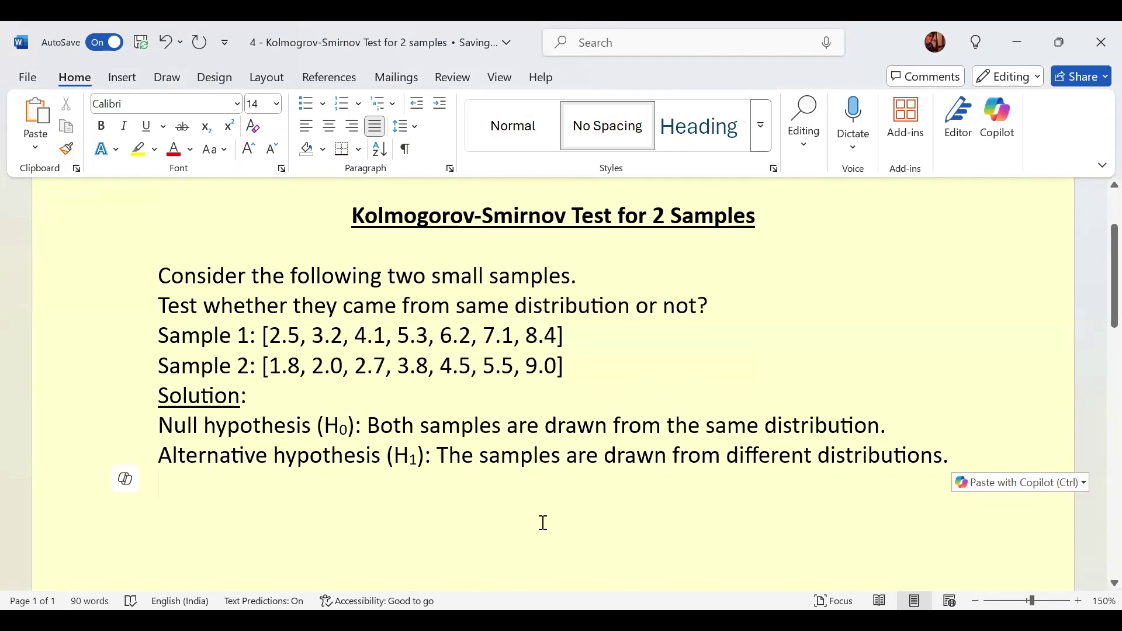
{"action": "key", "text": "Return"}
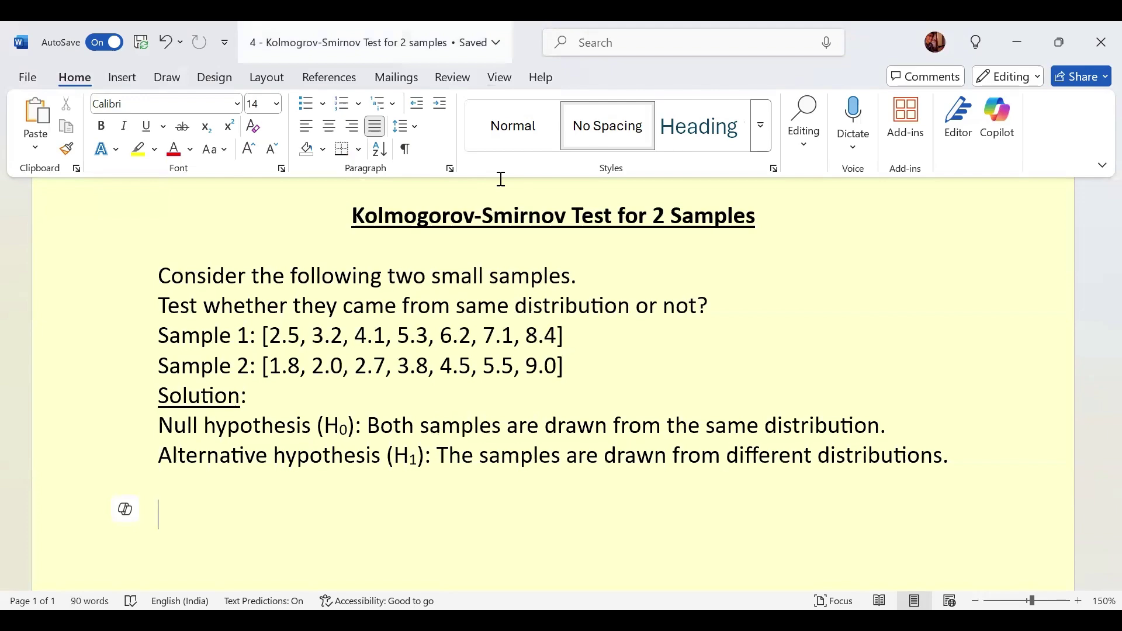
{"action": "key", "text": "alt+Tab"}
{"action": "scroll", "coordinate": [84, 358], "scroll_direction": "up", "scroll_amount": 1}
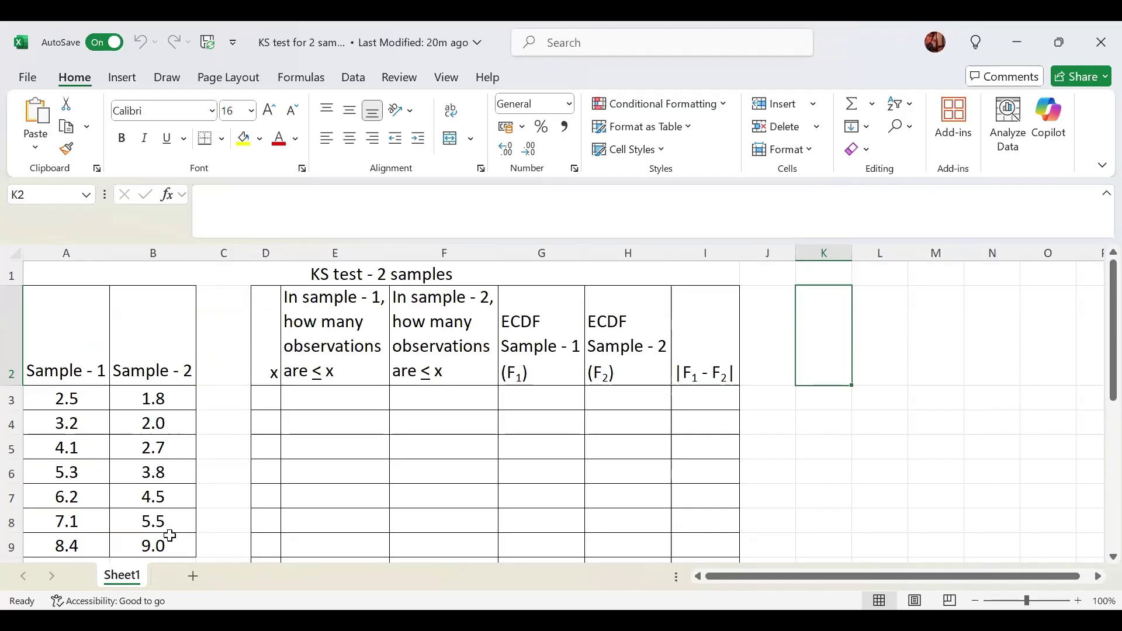
- Copy the Sample 1 values from A3:A9 into A11
{"action": "scroll", "coordinate": [170, 536], "scroll_direction": "down", "scroll_amount": 1}
{"action": "scroll", "coordinate": [170, 504], "scroll_direction": "down", "scroll_amount": 1}
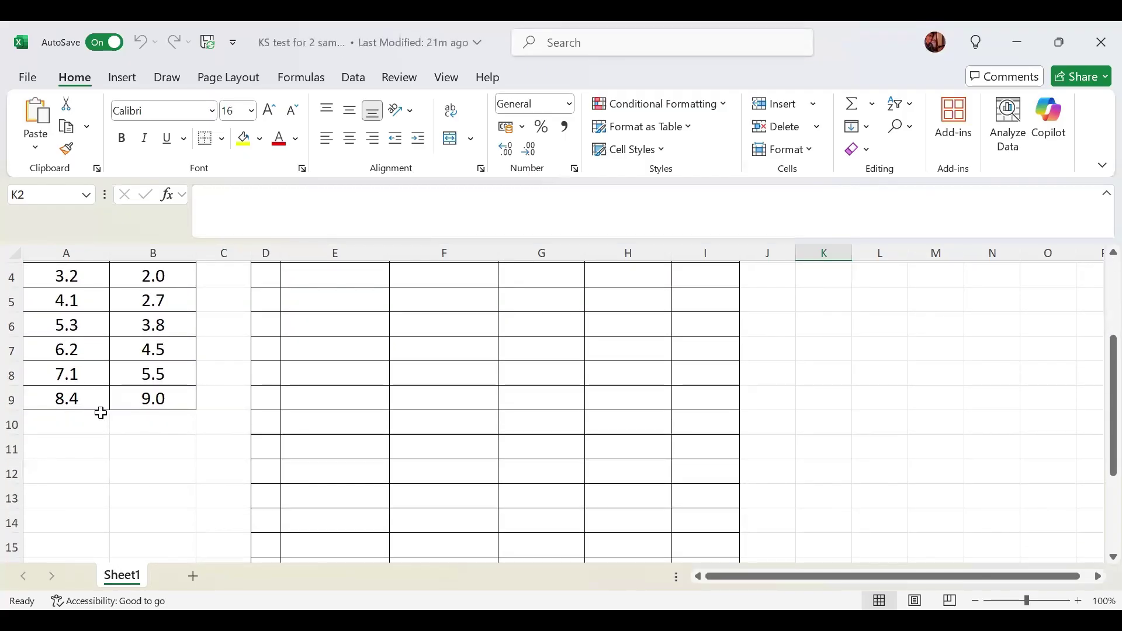
{"action": "scroll", "coordinate": [85, 368], "scroll_direction": "up", "scroll_amount": 1}
{"action": "left_click_drag", "start_coordinate": [66, 320], "coordinate": [77, 466]}
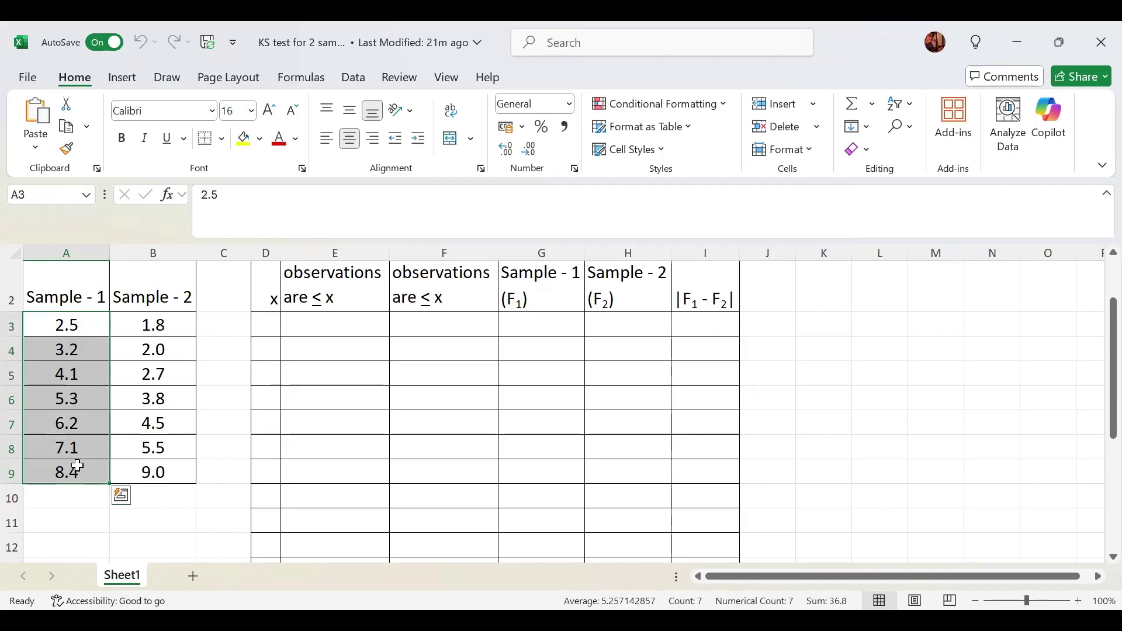
{"action": "right_click", "coordinate": [77, 465]}
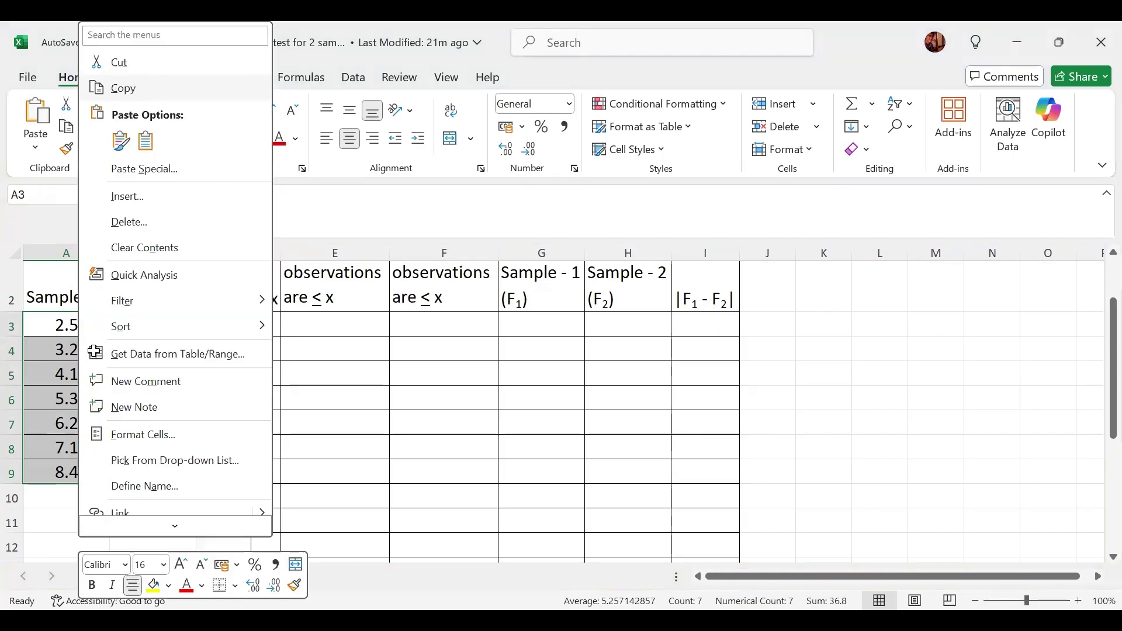
{"action": "left_click", "coordinate": [123, 88]}
{"action": "scroll", "coordinate": [60, 300], "scroll_direction": "down", "scroll_amount": 3}
{"action": "left_click", "coordinate": [61, 302]}
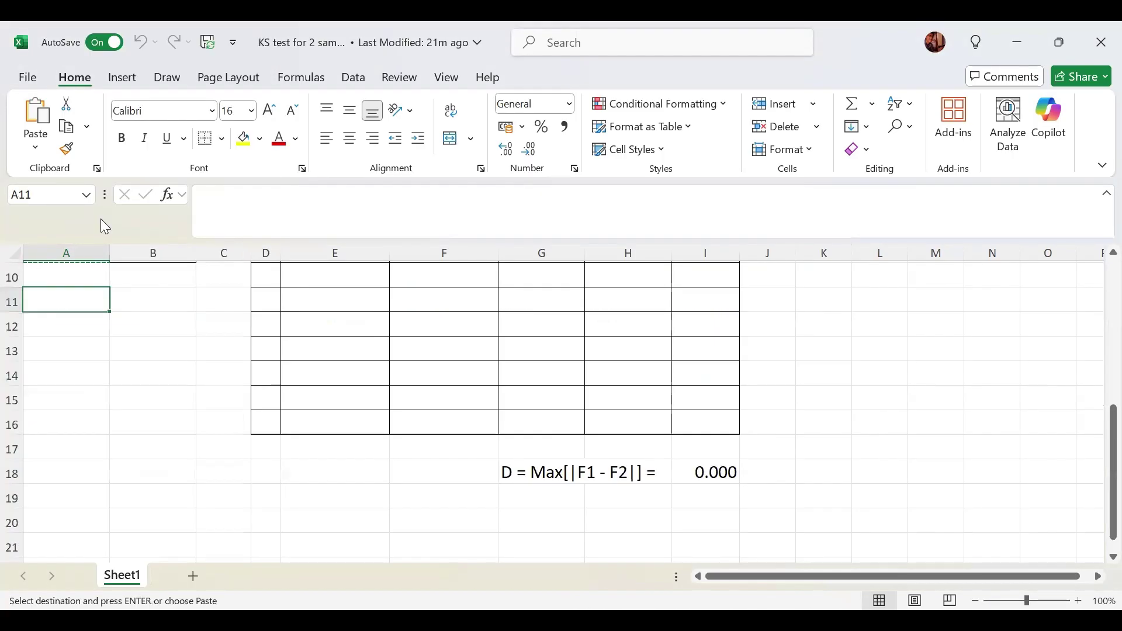
{"action": "right_click", "coordinate": [61, 301]}
{"action": "left_click", "coordinate": [97, 216]}
- Copy the Sample 2 values from B3:B9 into A18 and select the combined range A11:A24
{"action": "scroll", "coordinate": [152, 326], "scroll_direction": "up", "scroll_amount": 3}
{"action": "left_click_drag", "start_coordinate": [138, 329], "coordinate": [155, 471]}
{"action": "right_click", "coordinate": [149, 409]}
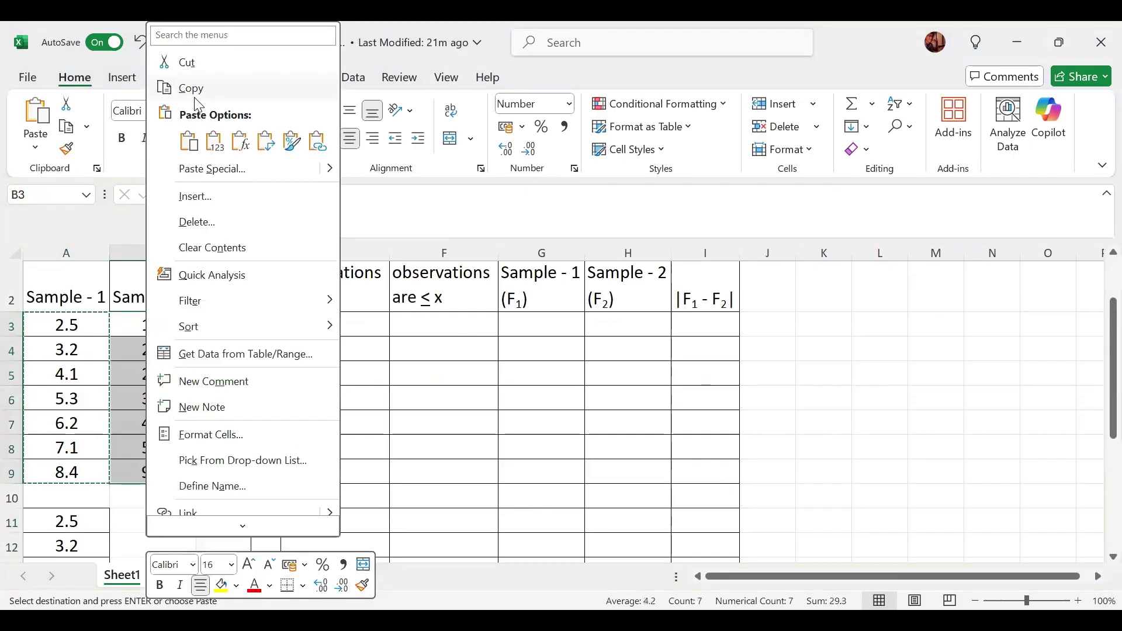
{"action": "left_click", "coordinate": [191, 88]}
{"action": "scroll", "coordinate": [52, 401], "scroll_direction": "down", "scroll_amount": 4}
{"action": "left_click", "coordinate": [52, 401]}
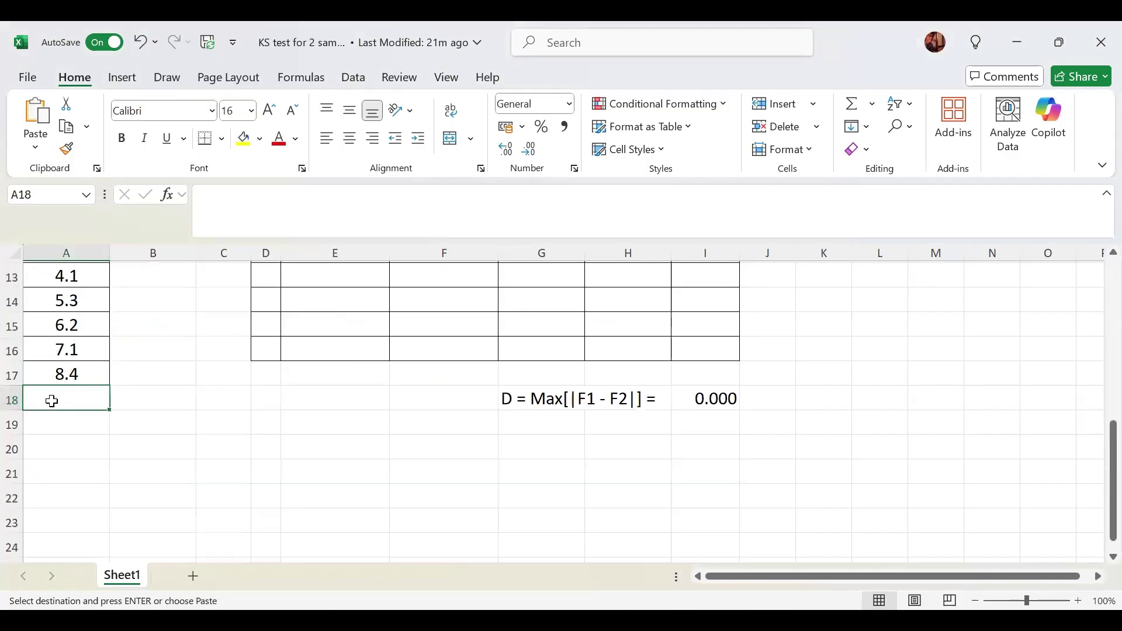
{"action": "right_click", "coordinate": [52, 400]}
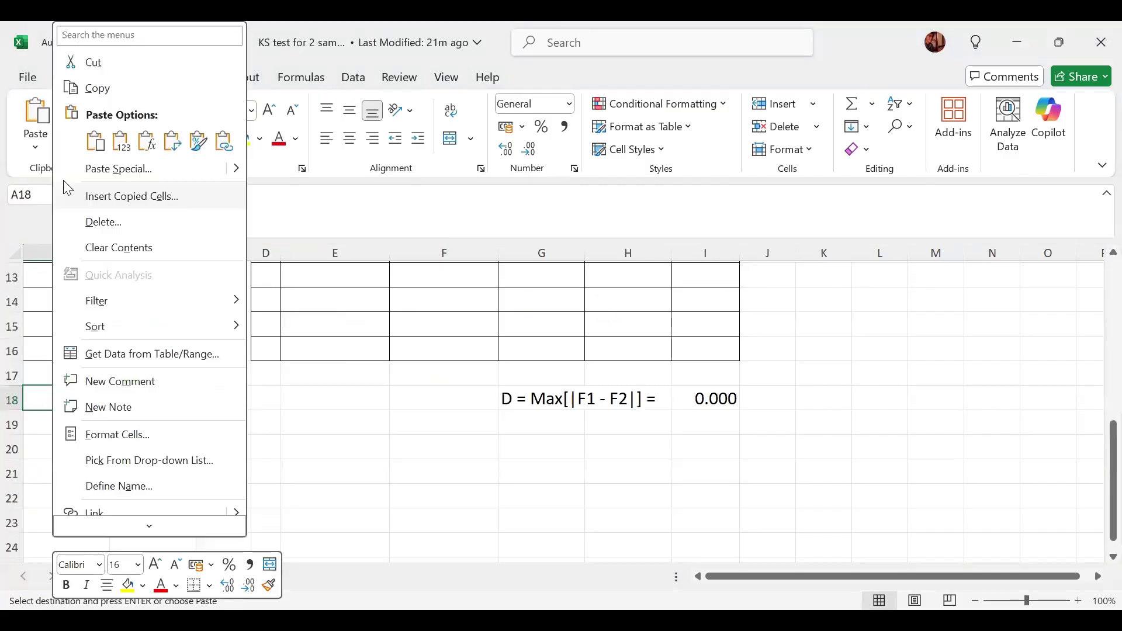
{"action": "left_click", "coordinate": [108, 143]}
{"action": "scroll", "coordinate": [120, 418], "scroll_direction": "up", "scroll_amount": 2}
{"action": "left_click_drag", "start_coordinate": [83, 373], "coordinate": [82, 521]}
{"action": "key", "text": "ctrl+v"}
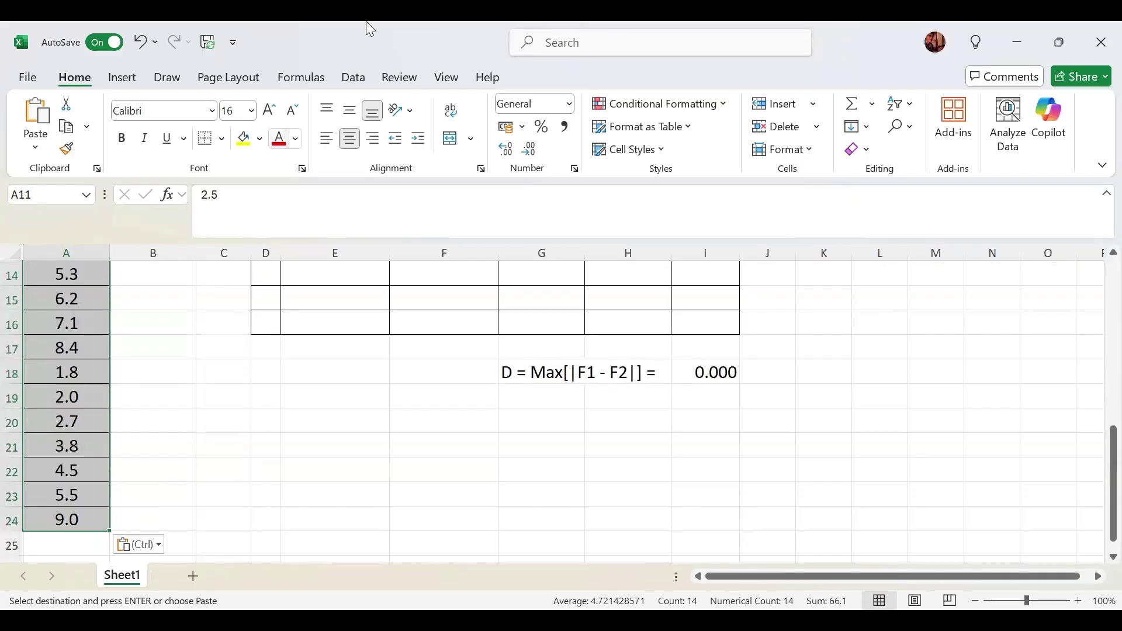
- Sort the combined A11:A24 values smallest to largest
{"action": "left_click", "coordinate": [354, 77]}
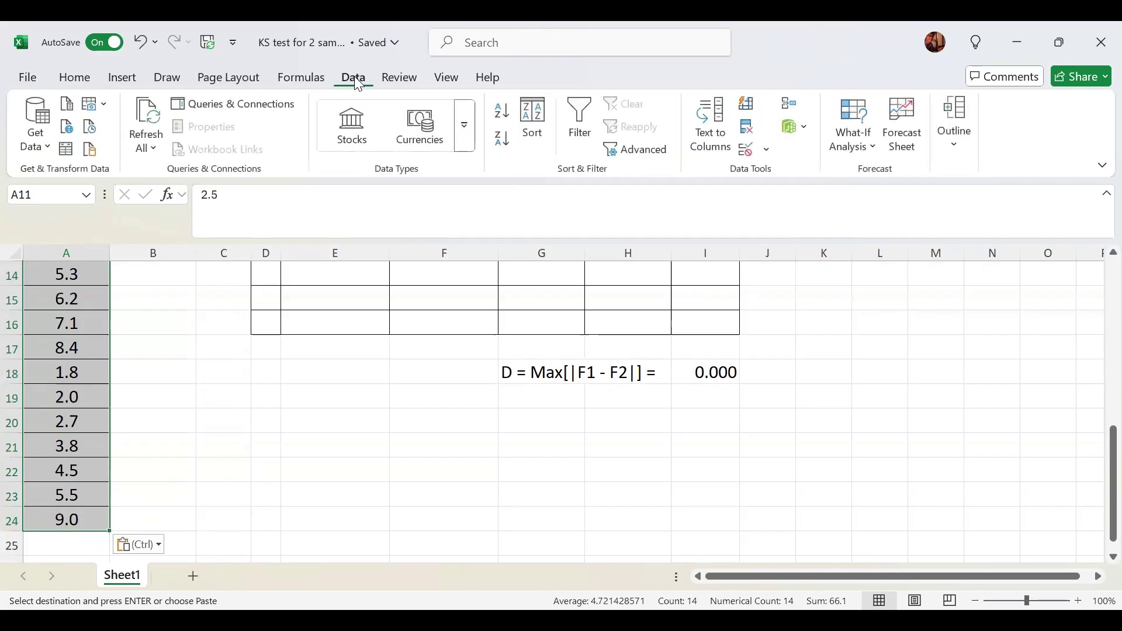
{"action": "left_click", "coordinate": [535, 116]}
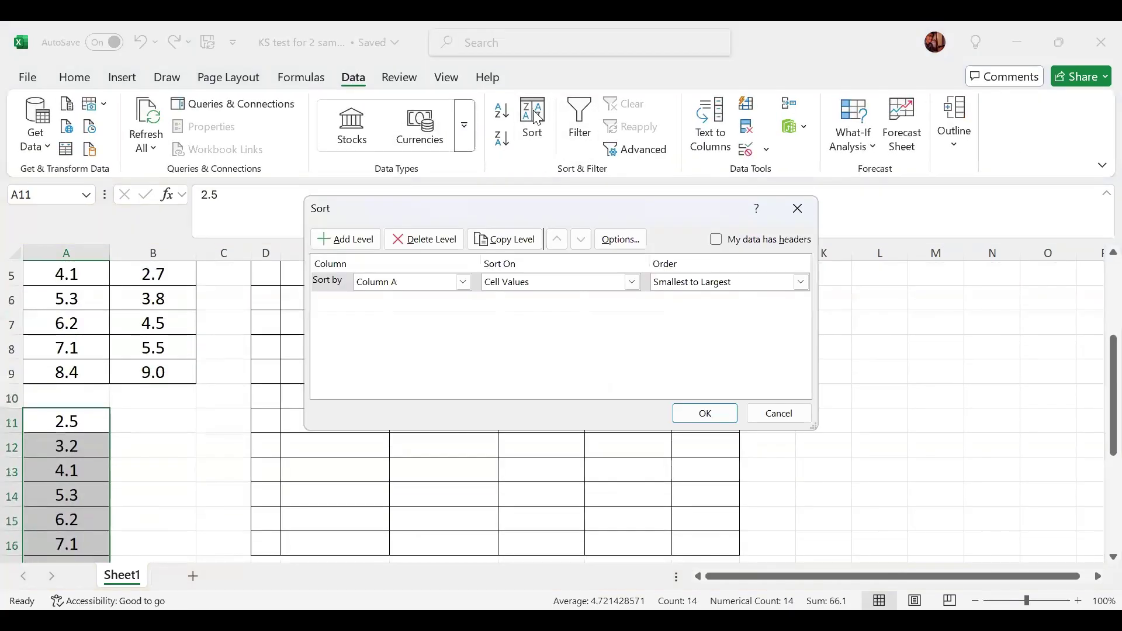
{"action": "left_click", "coordinate": [703, 413]}
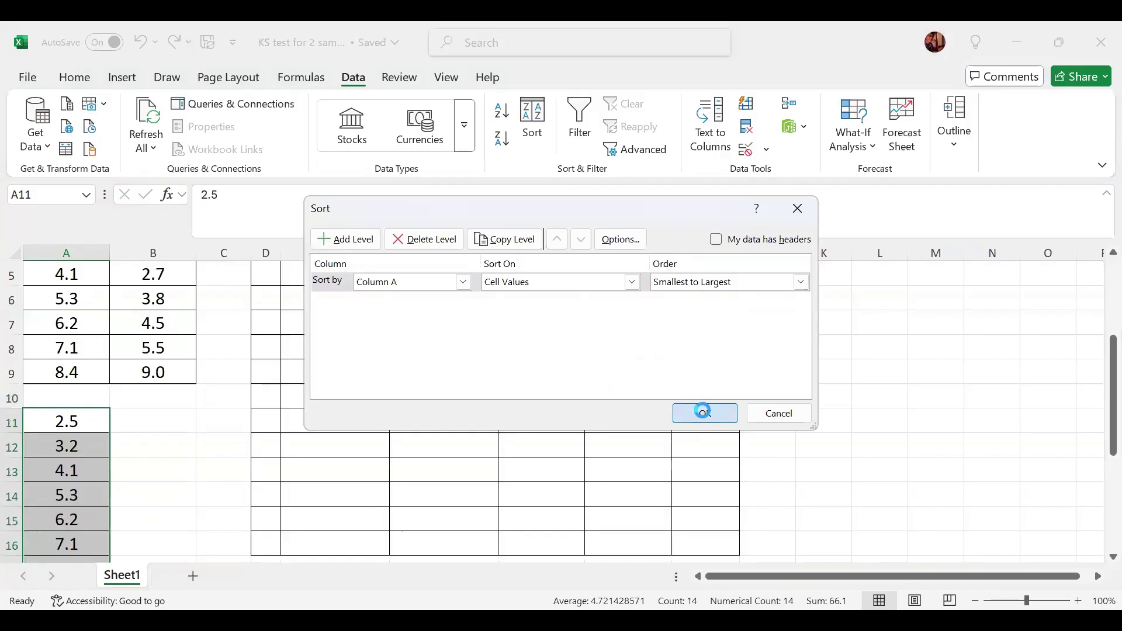
{"action": "scroll", "coordinate": [153, 446], "scroll_direction": "down", "scroll_amount": 2}
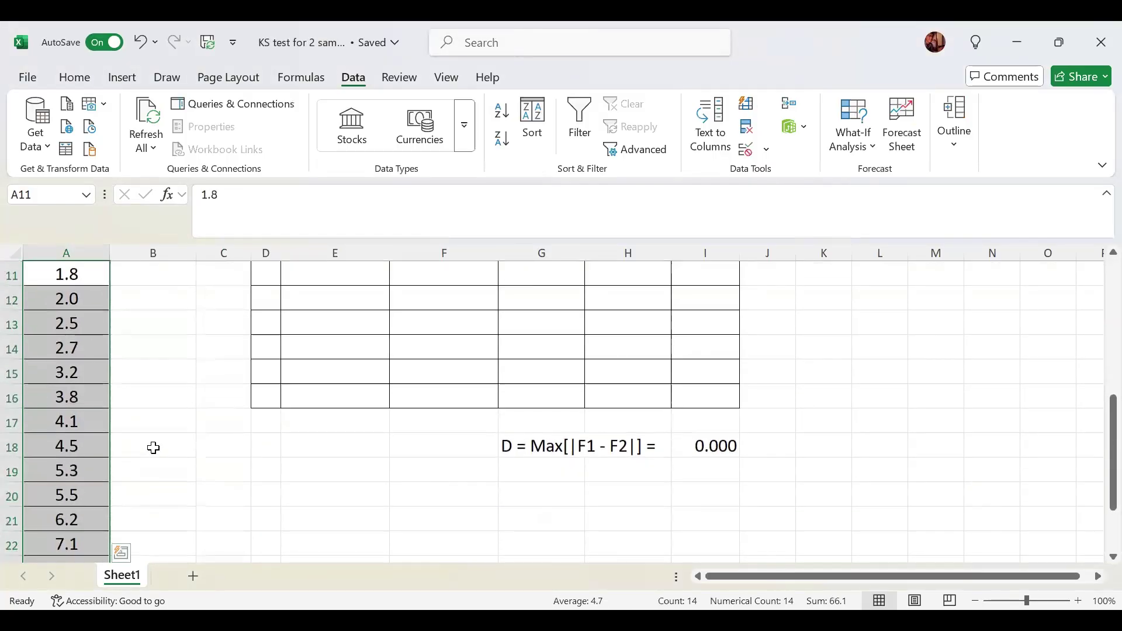
{"action": "scroll", "coordinate": [154, 447], "scroll_direction": "down", "scroll_amount": 1}
{"action": "scroll", "coordinate": [153, 446], "scroll_direction": "up", "scroll_amount": 2}
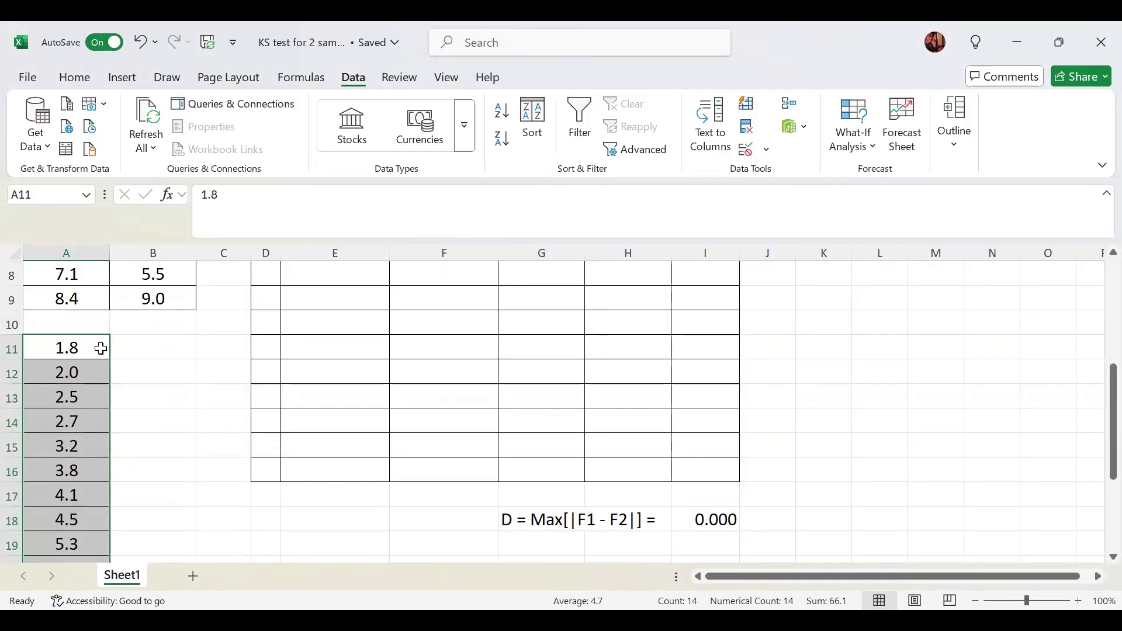
{"action": "scroll", "coordinate": [86, 535], "scroll_direction": "down", "scroll_amount": 2}
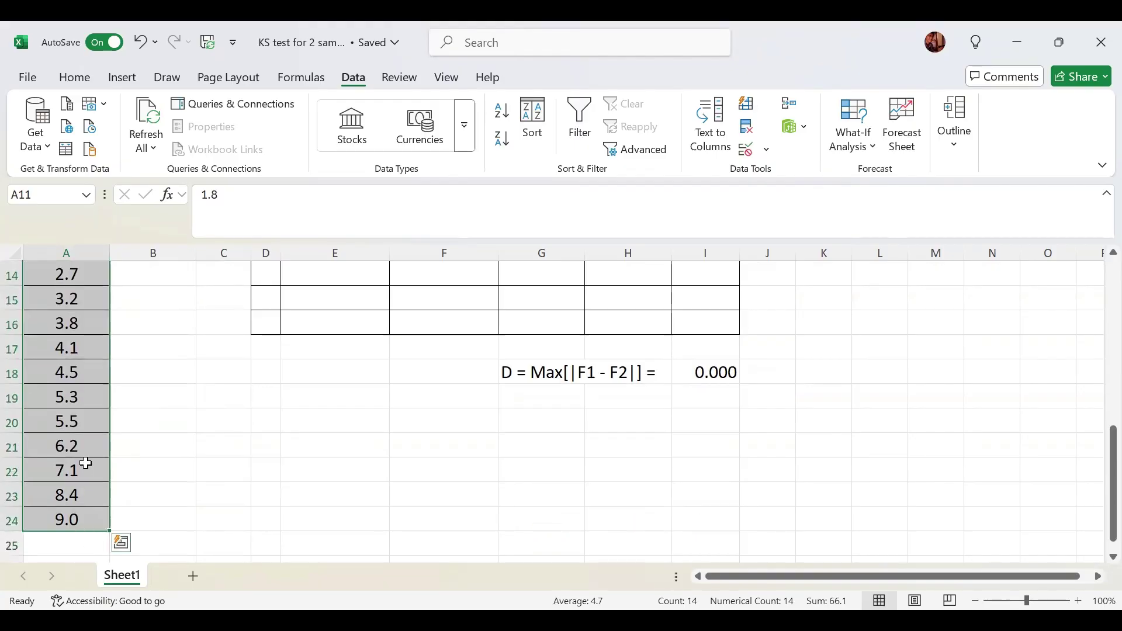
{"action": "scroll", "coordinate": [86, 461], "scroll_direction": "up", "scroll_amount": 3}
{"action": "scroll", "coordinate": [88, 461], "scroll_direction": "down", "scroll_amount": 2}
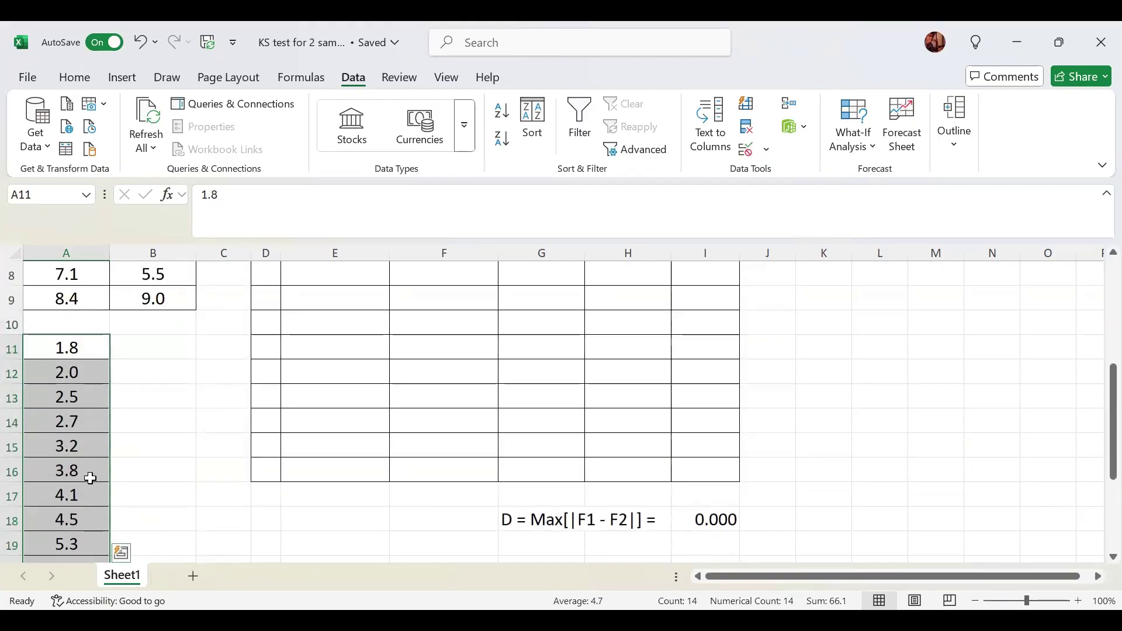
- Copy the sorted values into the x column starting at D3
{"action": "right_click", "coordinate": [90, 430]}
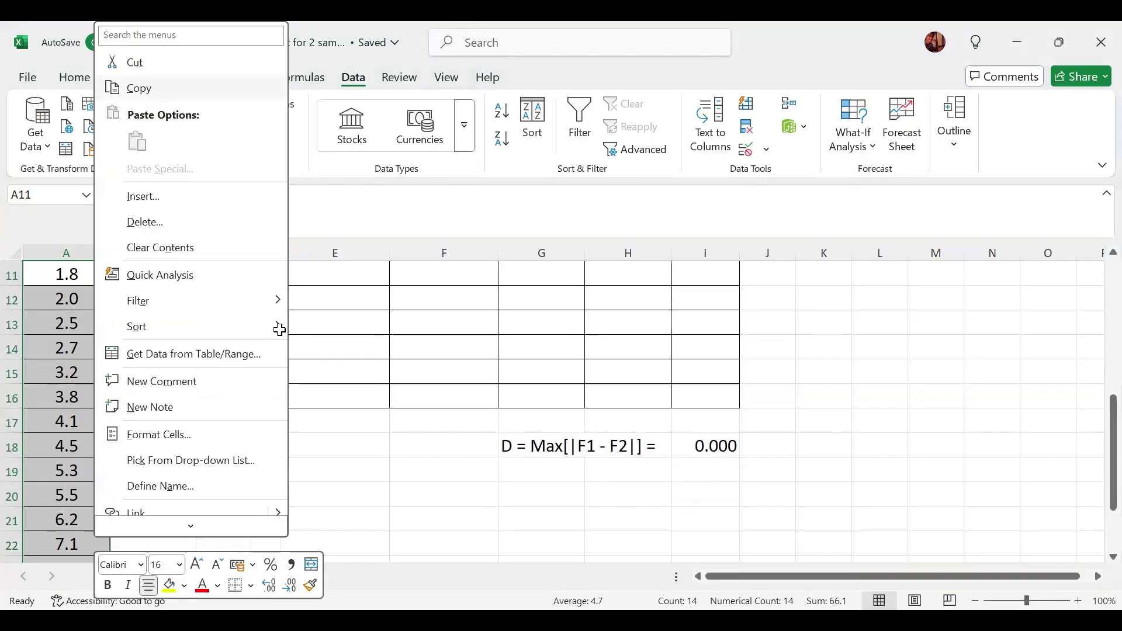
{"action": "key", "text": "ctrl+c"}
{"action": "scroll", "coordinate": [275, 380], "scroll_direction": "up", "scroll_amount": 4}
{"action": "left_click", "coordinate": [266, 397]}
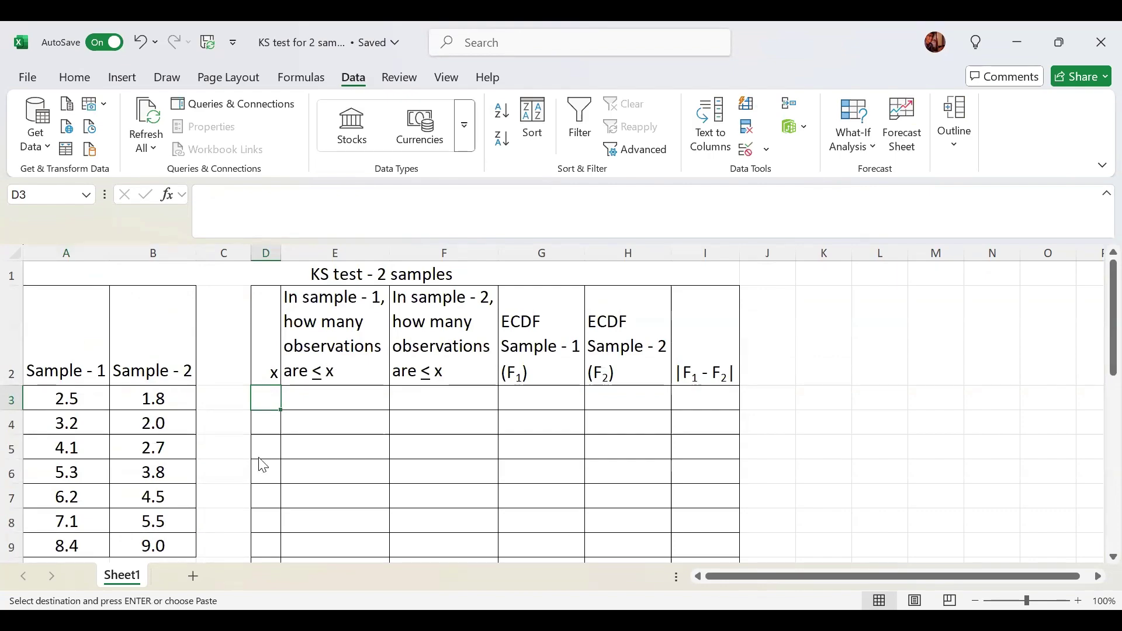
{"action": "key", "text": "ctrl+v"}
- Format the x column values to show one decimal place
{"action": "left_click", "coordinate": [74, 77]}
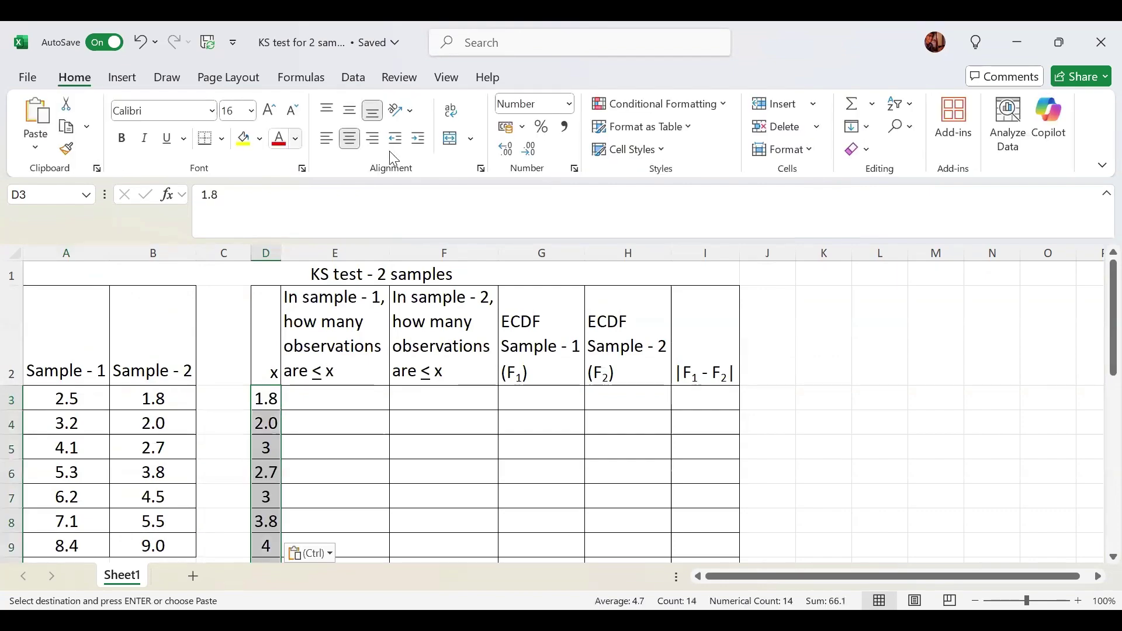
{"action": "left_click", "coordinate": [506, 149]}
{"action": "left_click", "coordinate": [529, 151]}
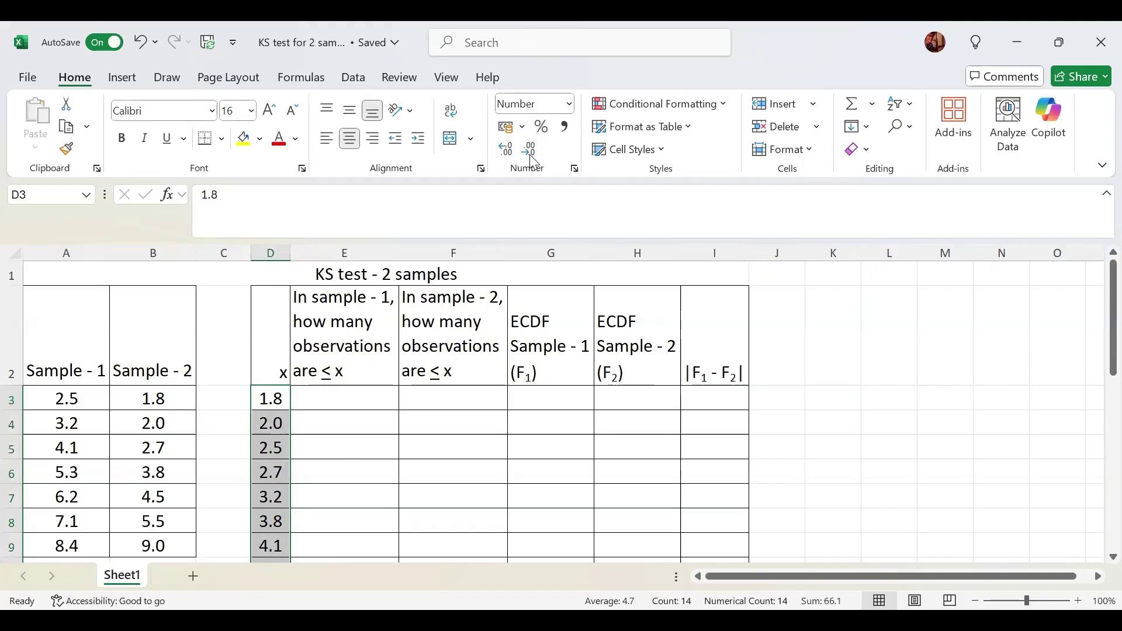
{"action": "scroll", "coordinate": [308, 458], "scroll_direction": "down", "scroll_amount": 1}
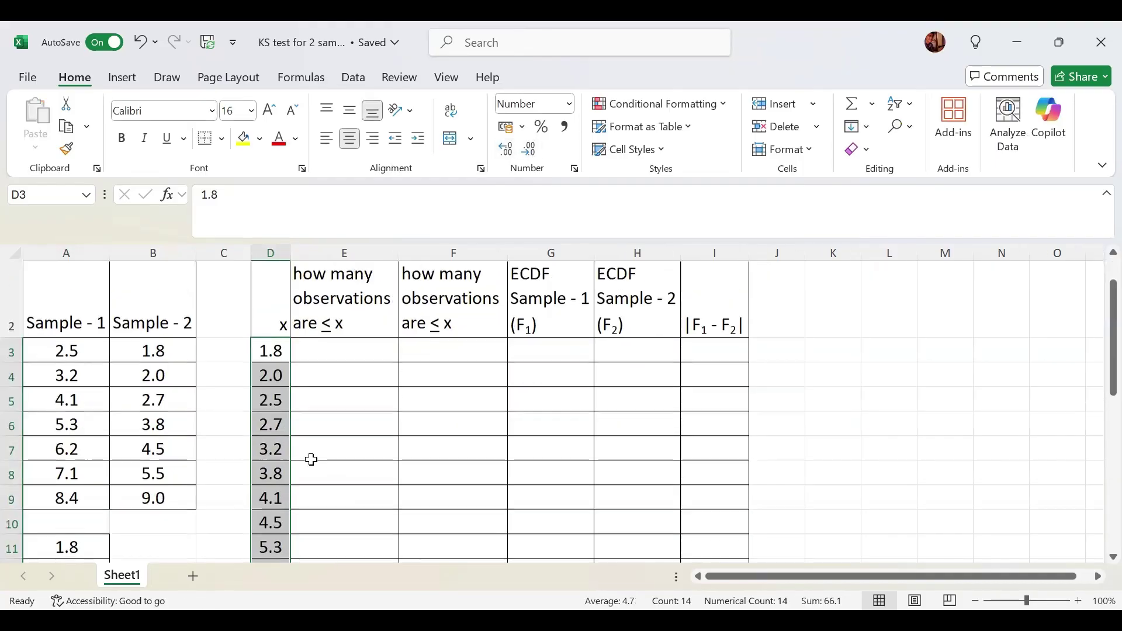
{"action": "scroll", "coordinate": [315, 468], "scroll_direction": "up", "scroll_amount": 1}
- Enter Sample 1 counts 0, 0, 1, 1, 2, 2 for x values 1.8 through 3.8
{"action": "left_click", "coordinate": [326, 395]}
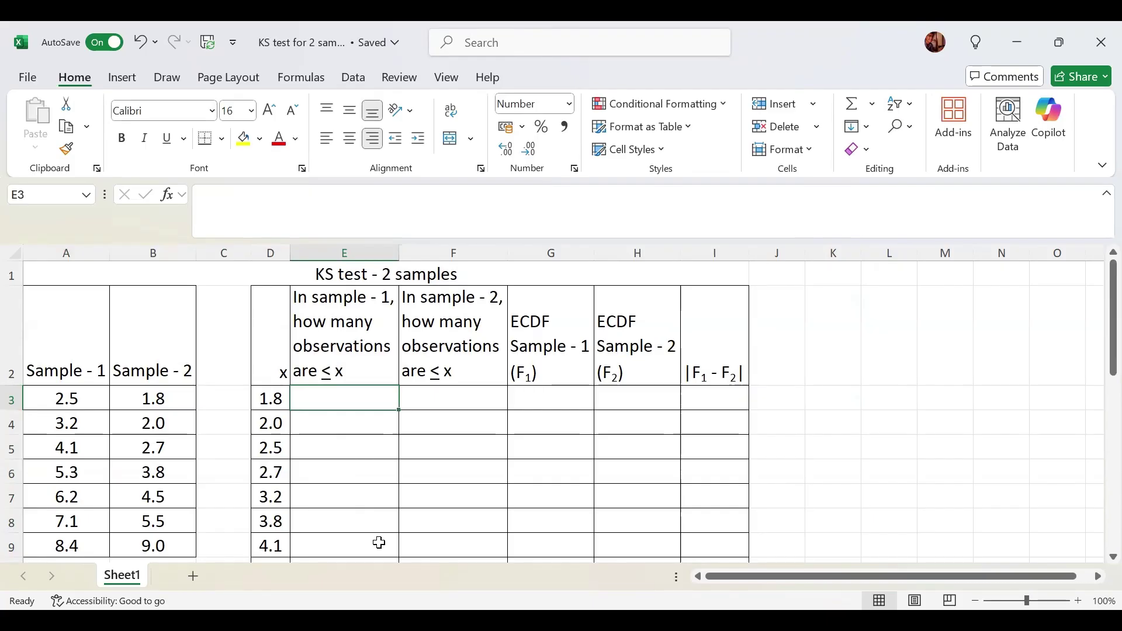
{"action": "type", "text": "0"}
{"action": "key", "text": "Return"}
{"action": "type", "text": "0"}
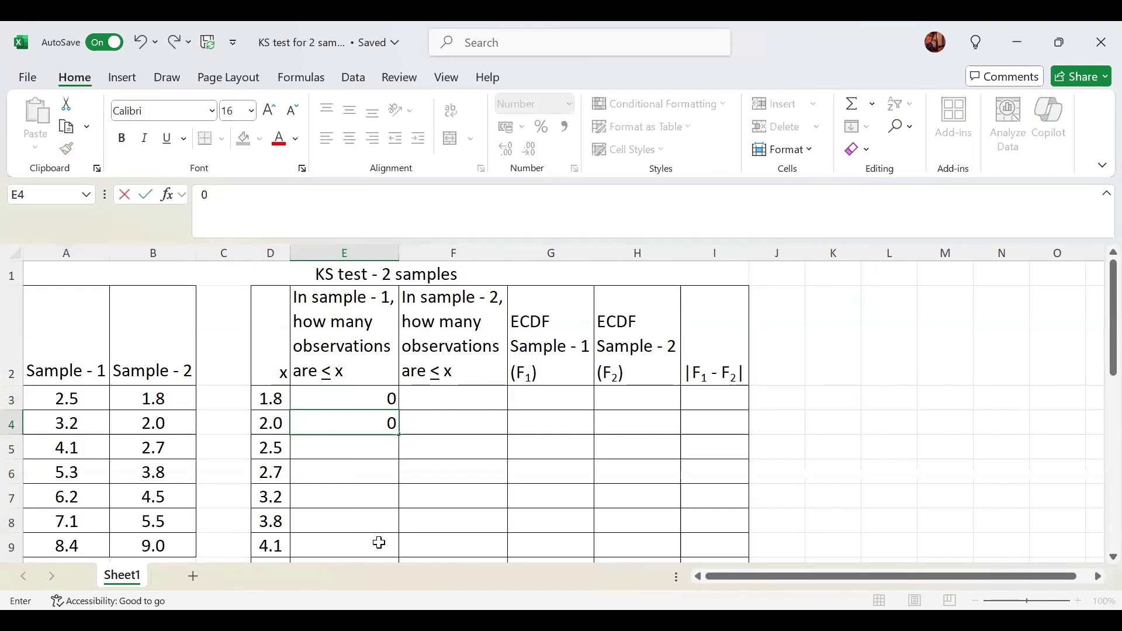
{"action": "key", "text": "Return"}
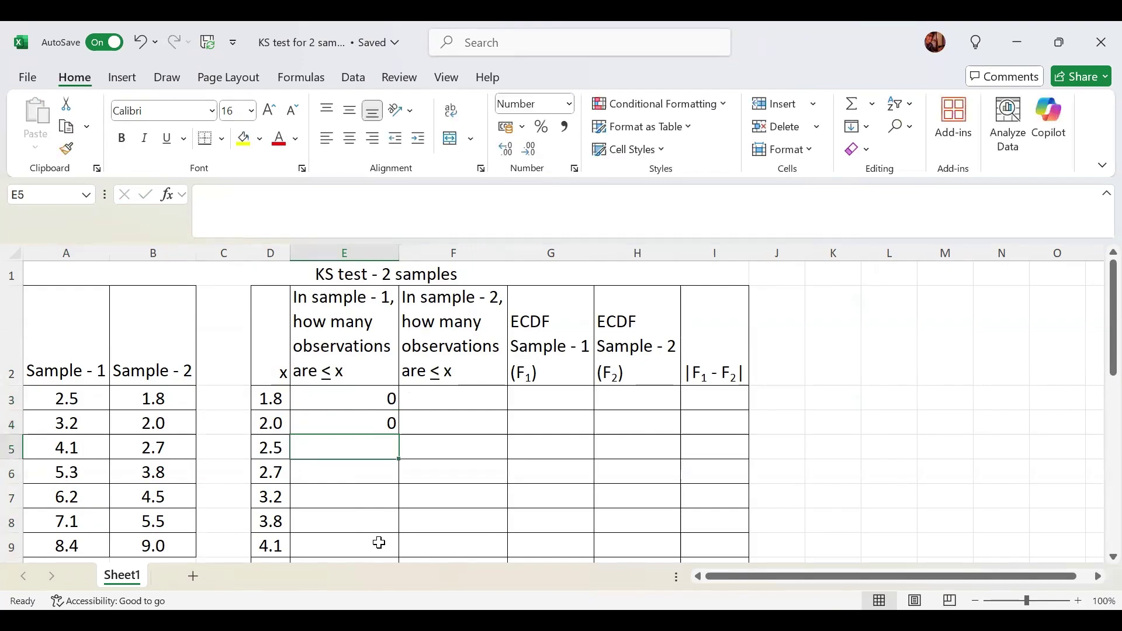
{"action": "type", "text": "1"}
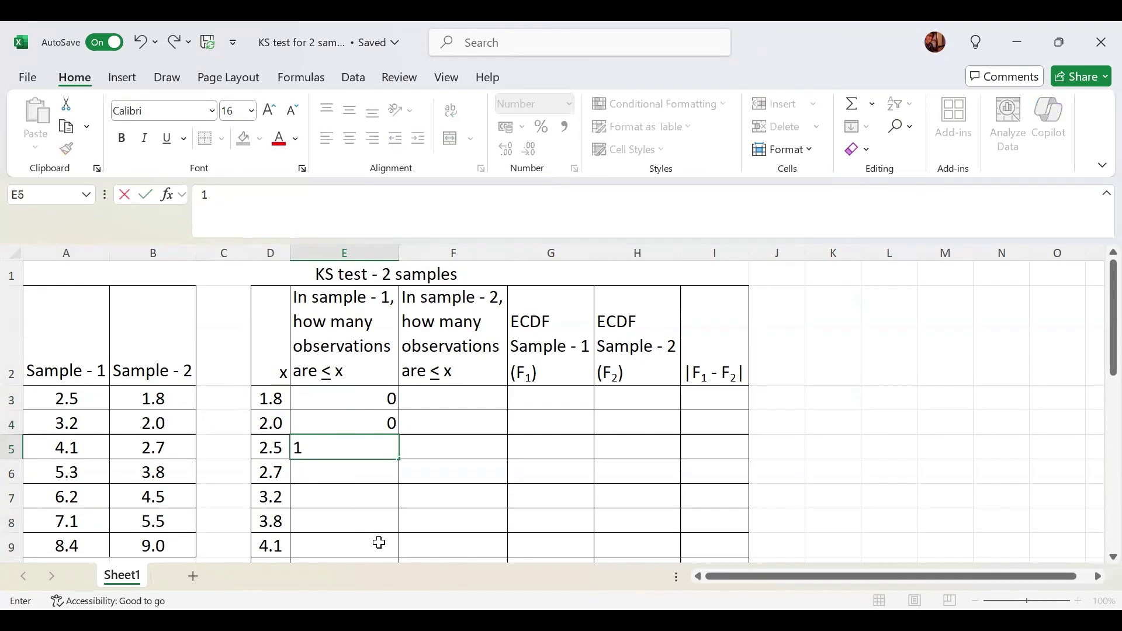
{"action": "key", "text": "Return"}
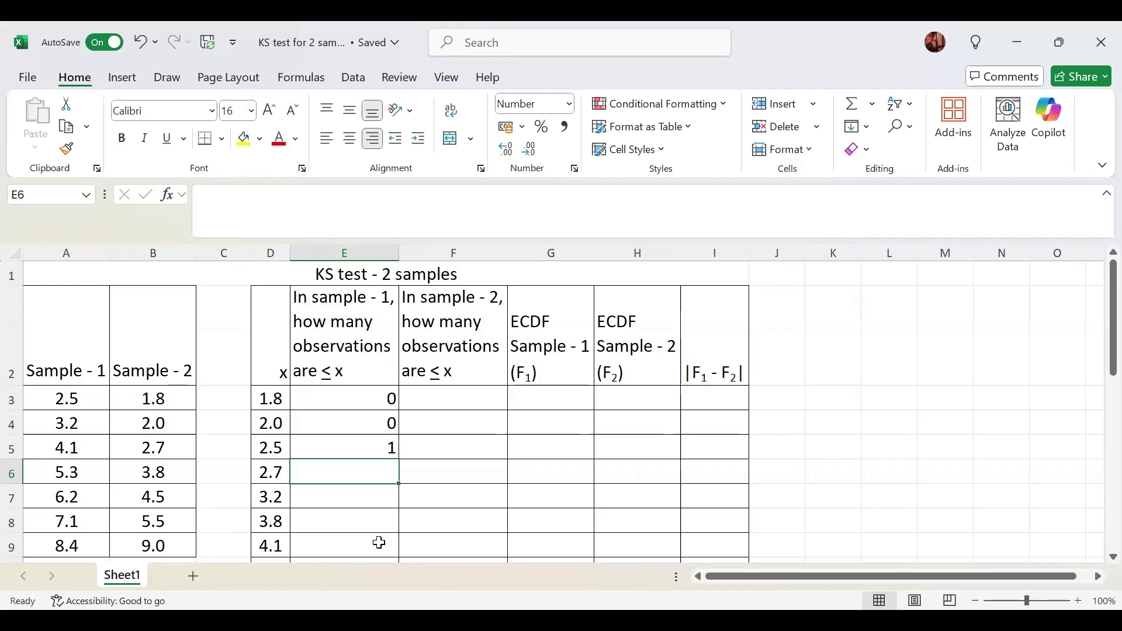
{"action": "type", "text": "1"}
{"action": "key", "text": "Return"}
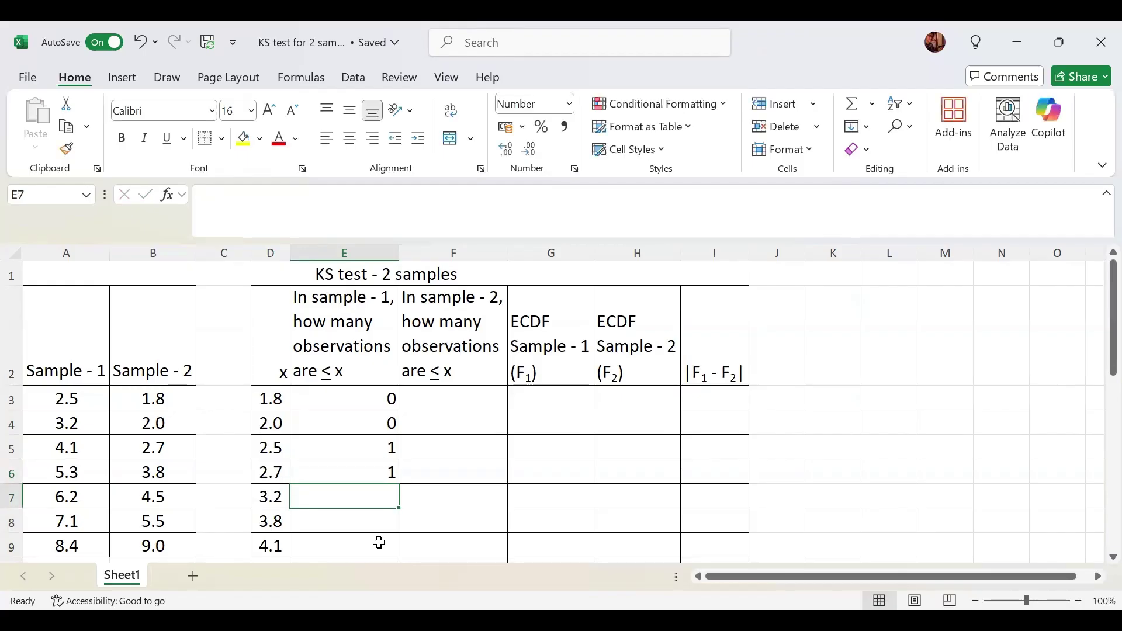
{"action": "type", "text": "2"}
{"action": "key", "text": "Return"}
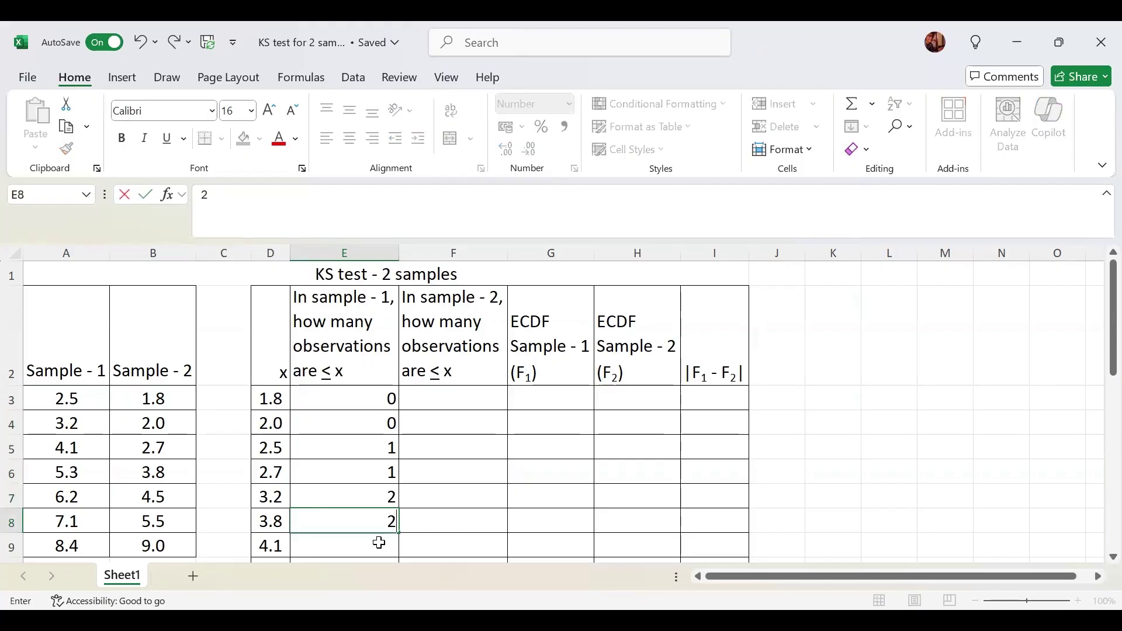
{"action": "key", "text": "Return"}
- Enter Sample 1 counts 3, 3, 4, 4, 5, 5, 5 for x values 4.1 through 8.4
{"action": "type", "text": "3"}
{"action": "key", "text": "Return"}
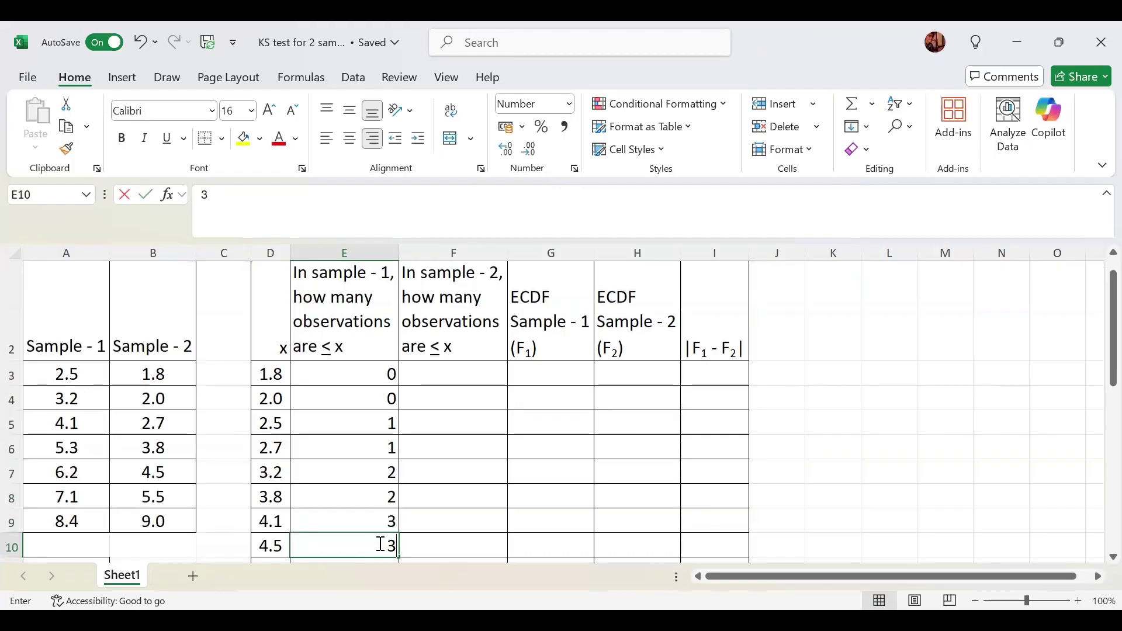
{"action": "type", "text": "3"}
{"action": "key", "text": "Return"}
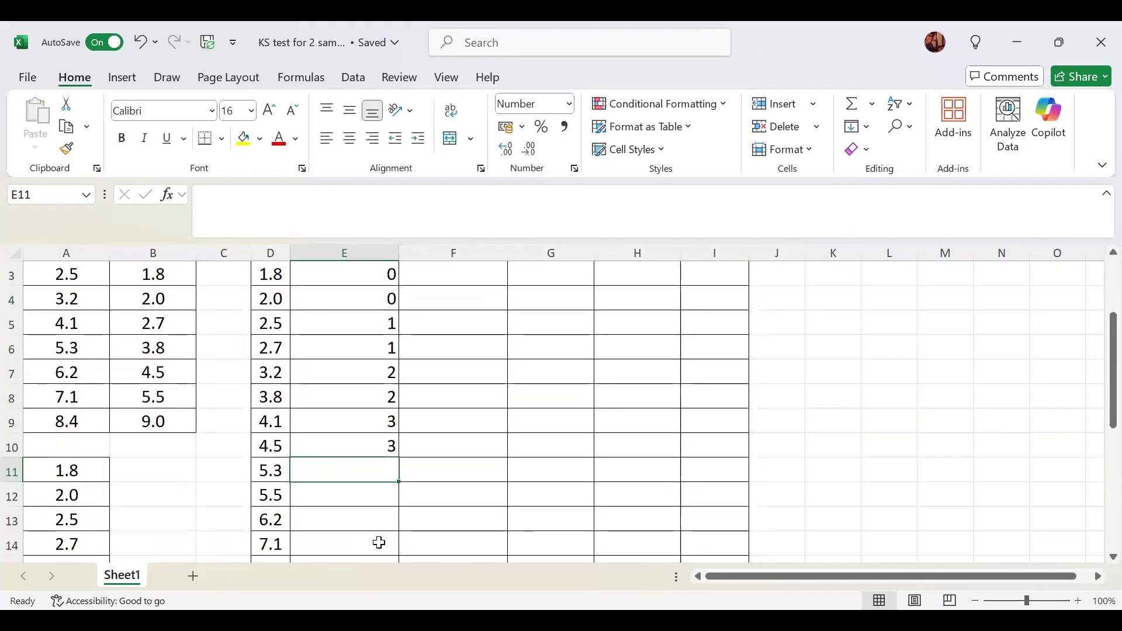
{"action": "type", "text": "4"}
{"action": "key", "text": "Return"}
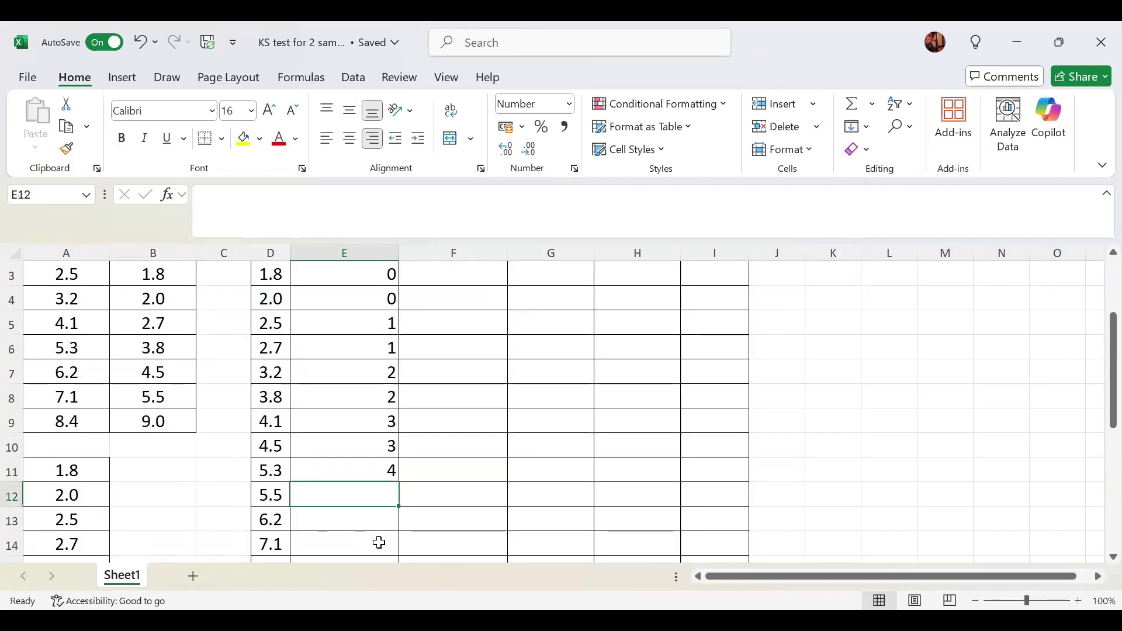
{"action": "type", "text": "4"}
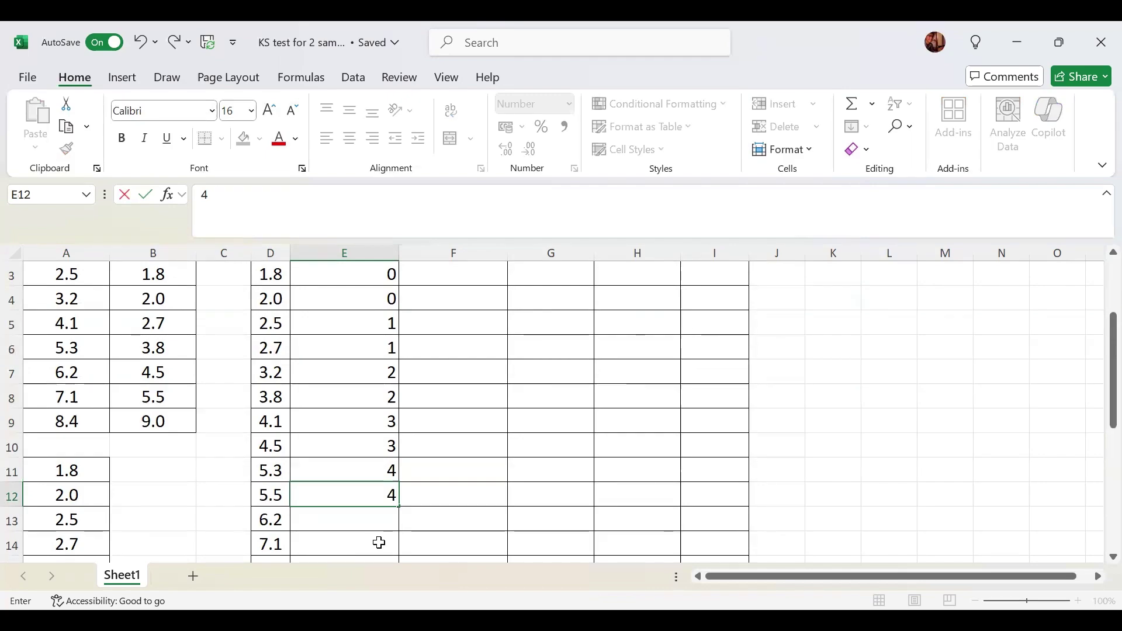
{"action": "key", "text": "Return"}
{"action": "type", "text": "5"}
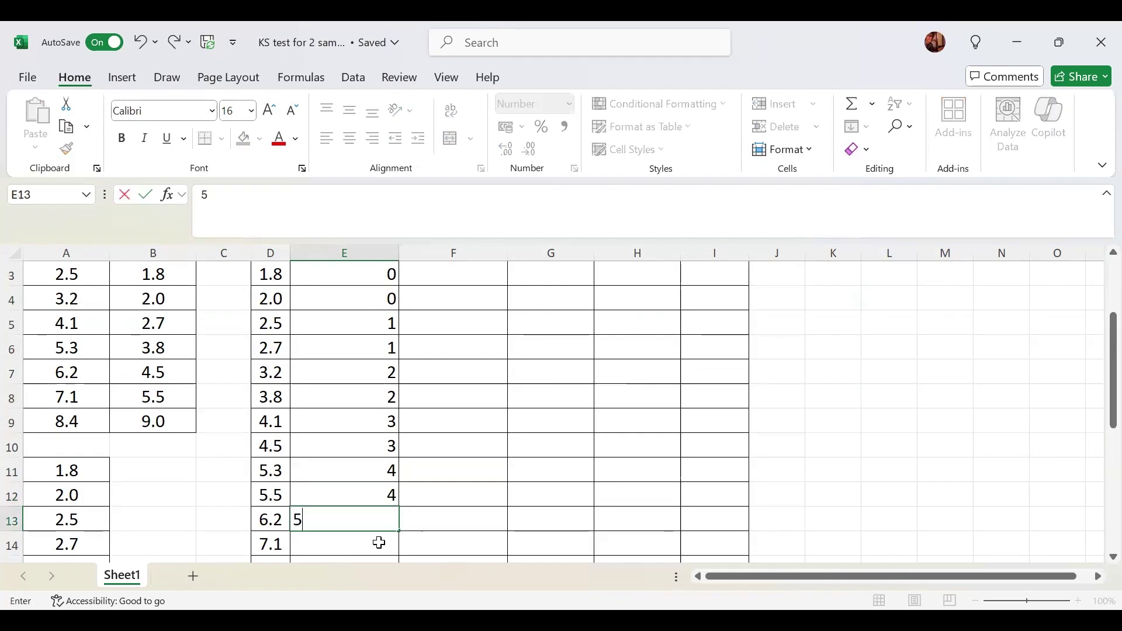
{"action": "key", "text": "Return"}
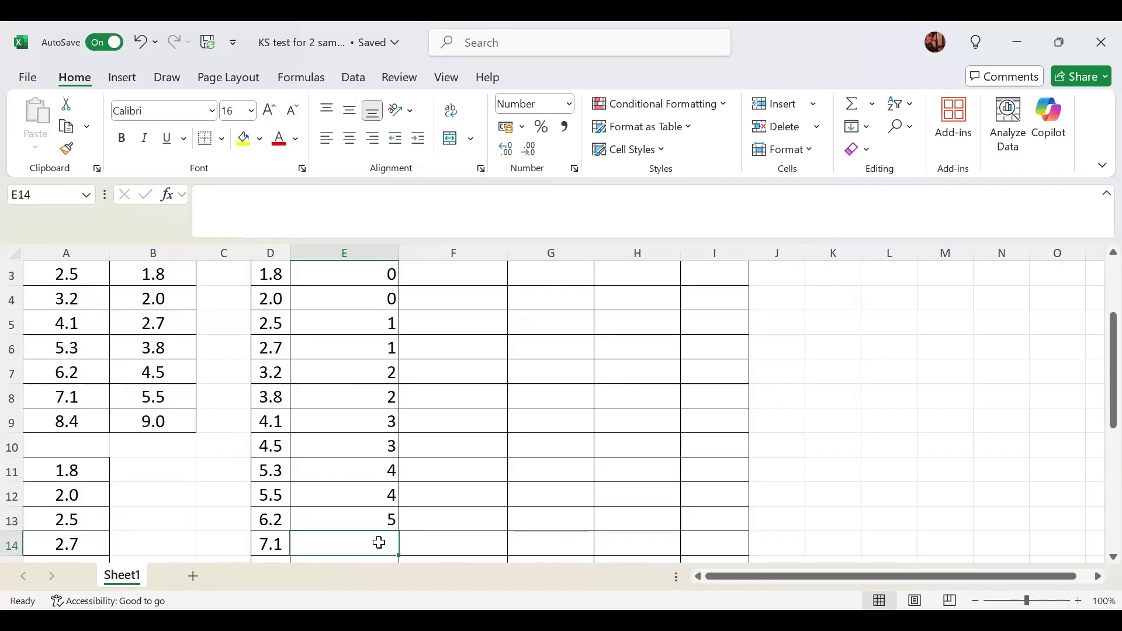
{"action": "type", "text": "5"}
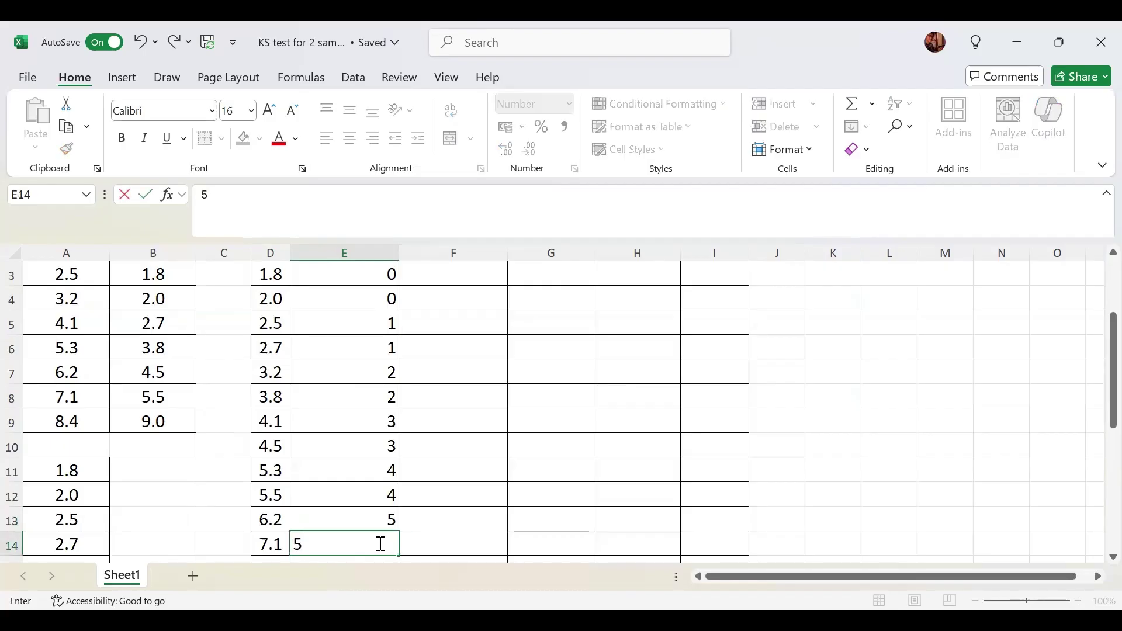
{"action": "key", "text": "Return"}
{"action": "key", "text": "Return"}
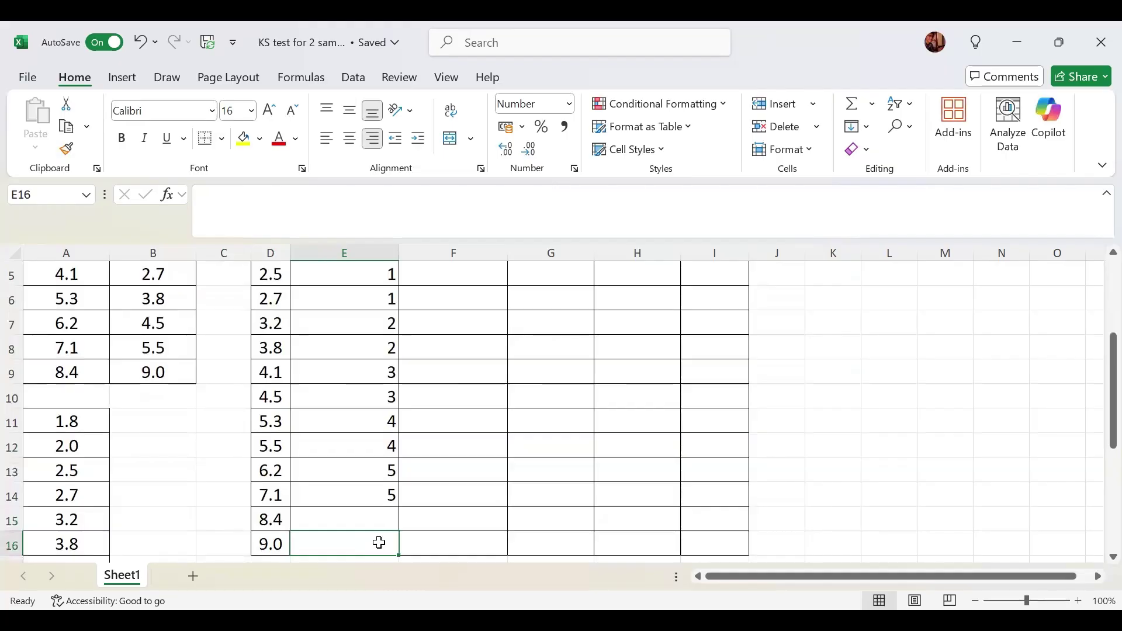
{"action": "key", "text": "Up"}
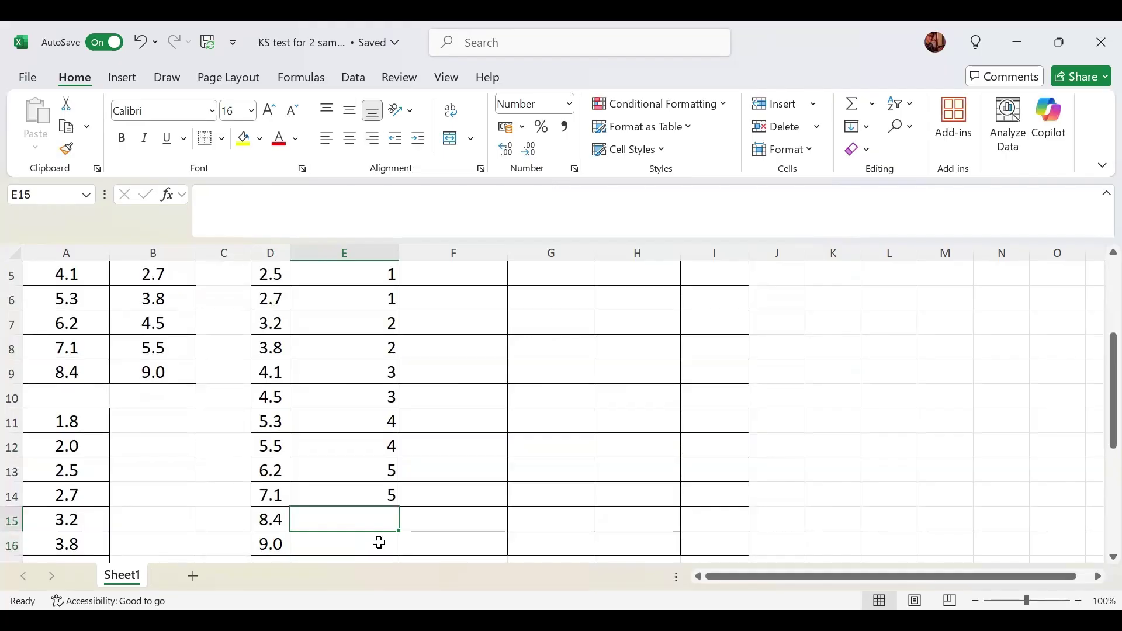
{"action": "type", "text": "5"}
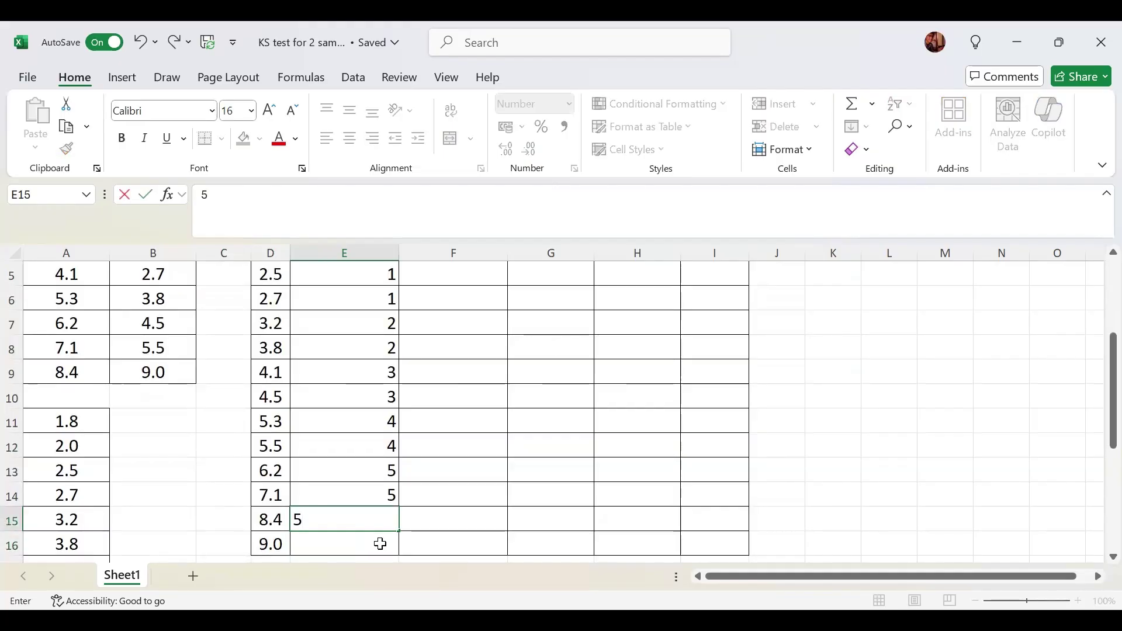
{"action": "scroll", "coordinate": [275, 380], "scroll_direction": "up", "scroll_amount": 2}
{"action": "left_click", "coordinate": [357, 403]}
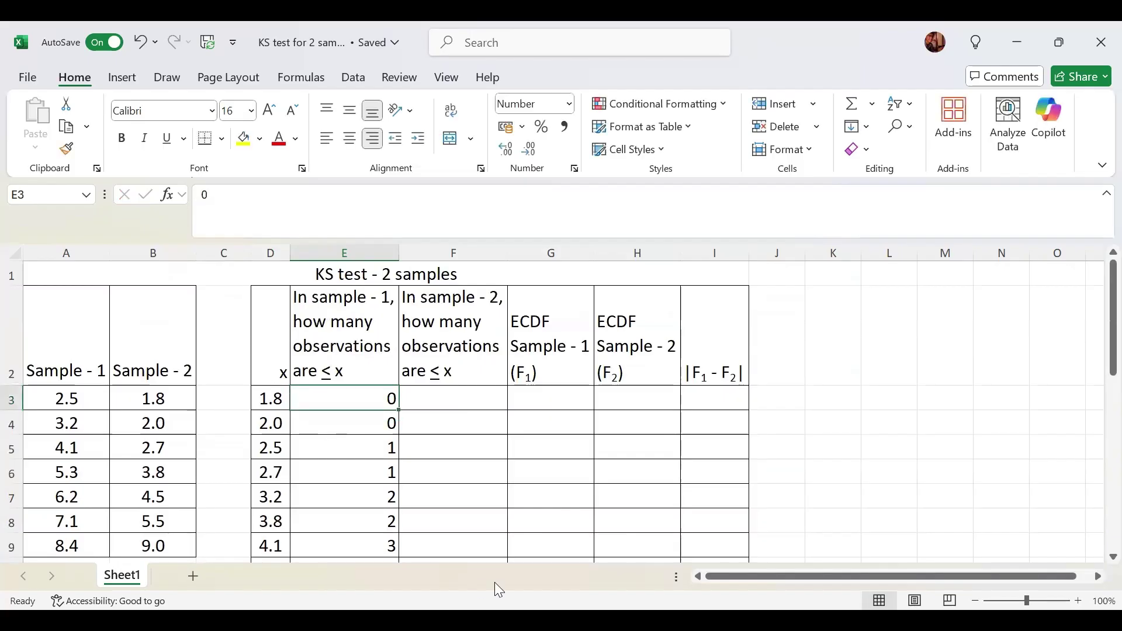
{"action": "key", "text": "Down"}
{"action": "key", "text": "Up"}
{"action": "key", "text": "Down"}
{"action": "key", "text": "Down"}
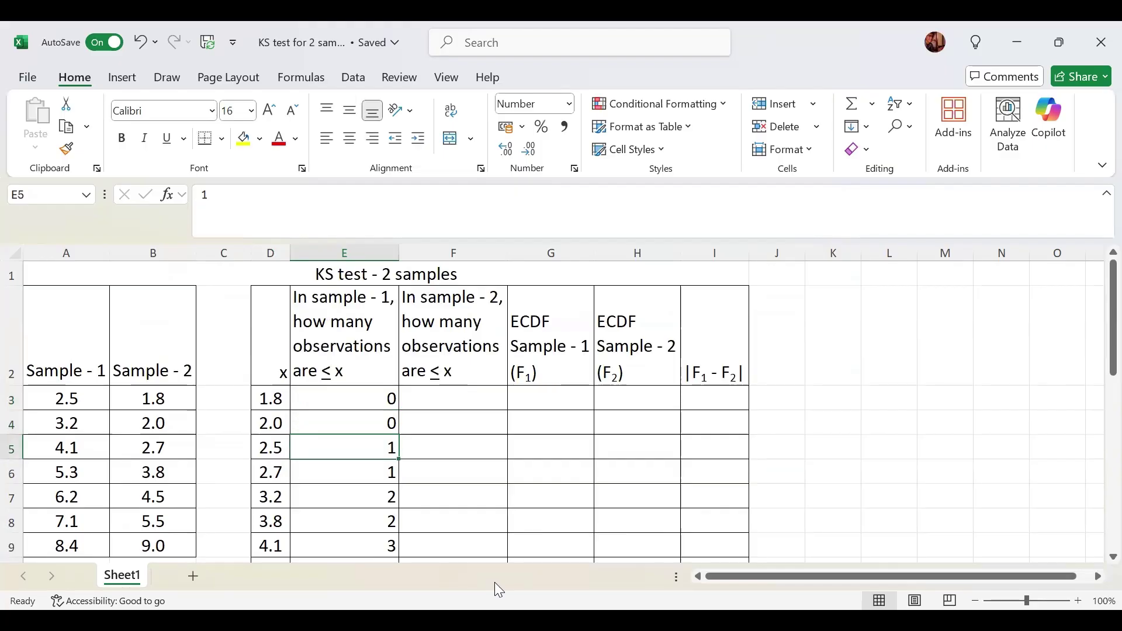
{"action": "key", "text": "Down"}
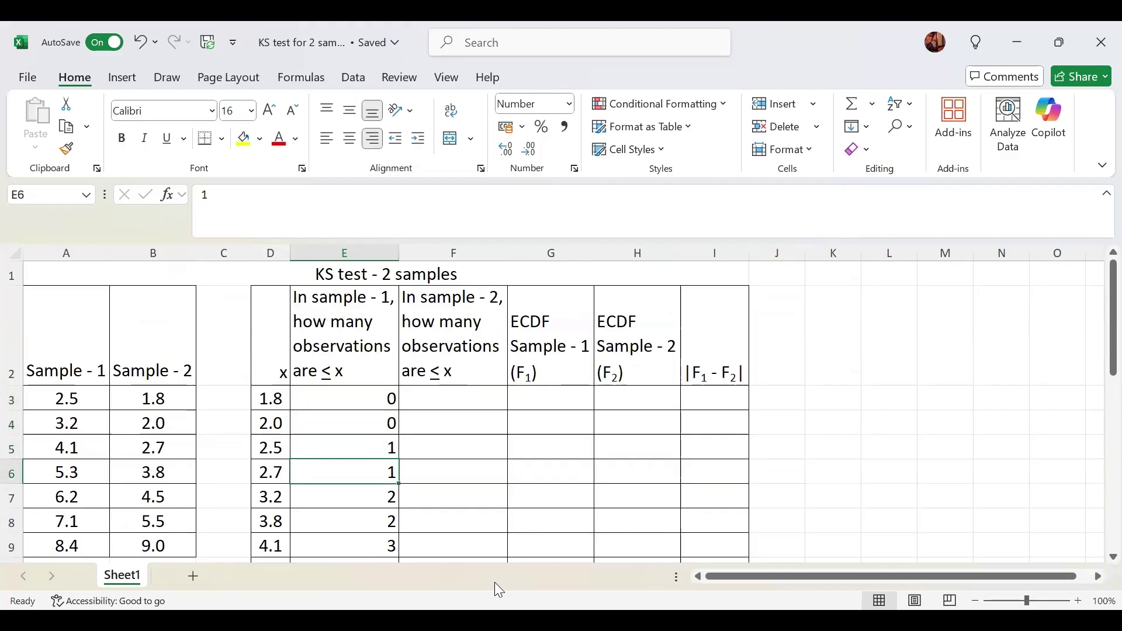
{"action": "key", "text": "Down"}
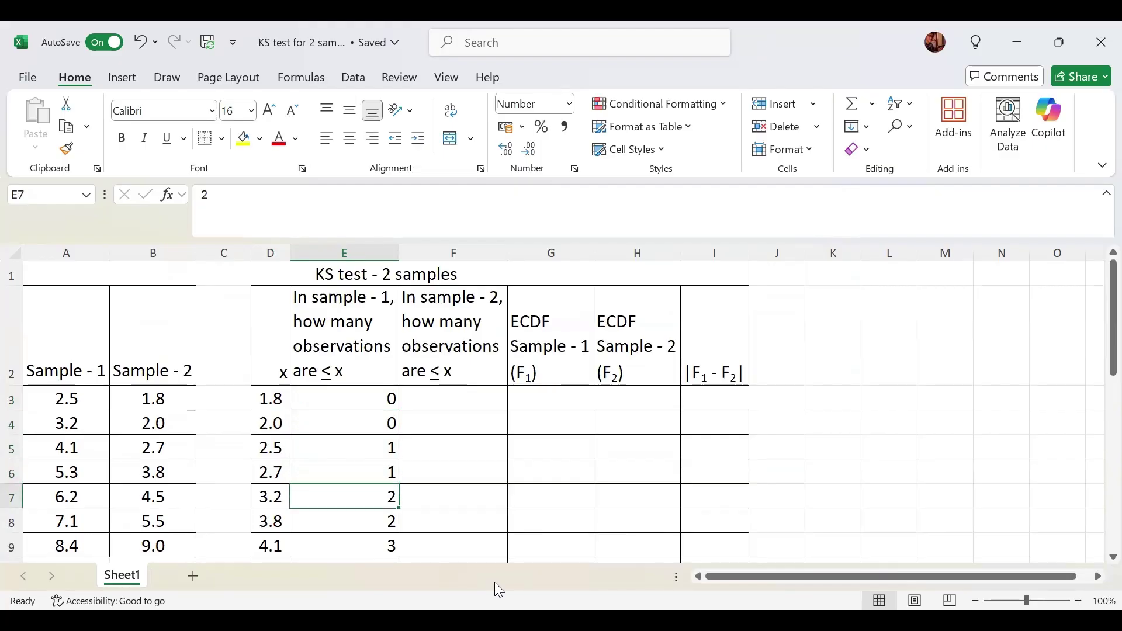
{"action": "key", "text": "Down"}
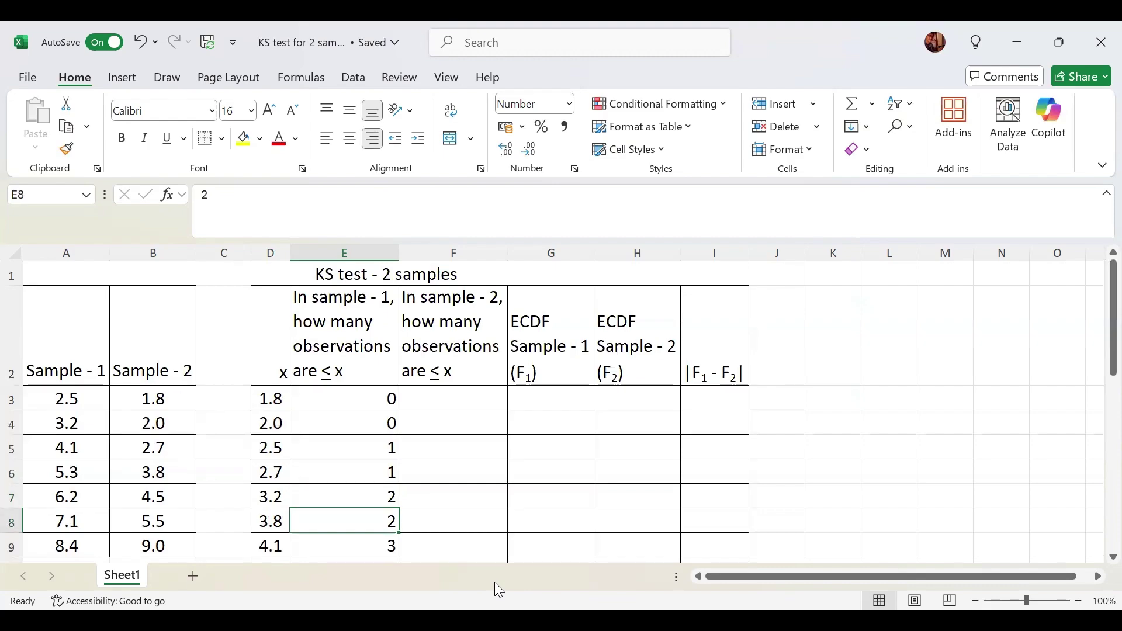
{"action": "key", "text": "Down"}
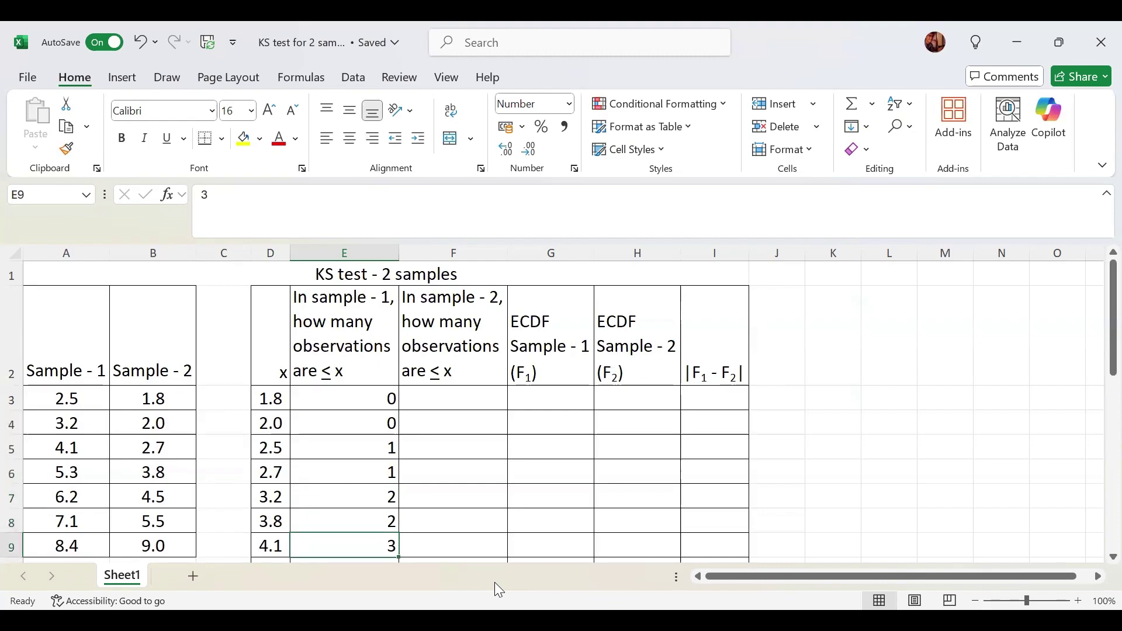
{"action": "key", "text": "Down"}
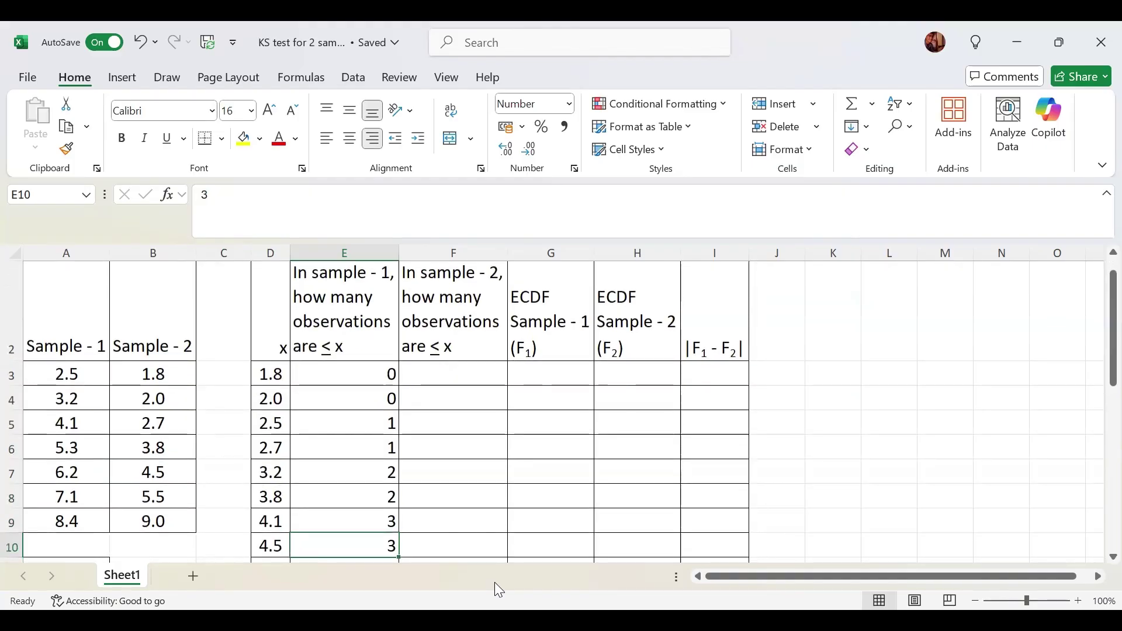
{"action": "key", "text": "Down"}
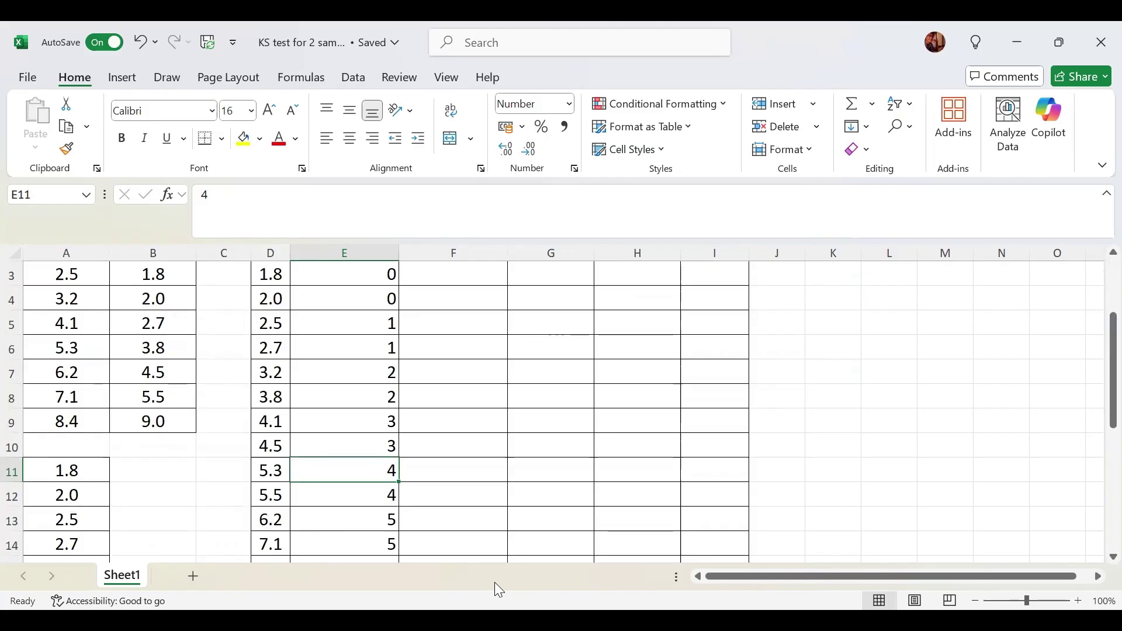
{"action": "key", "text": "Down"}
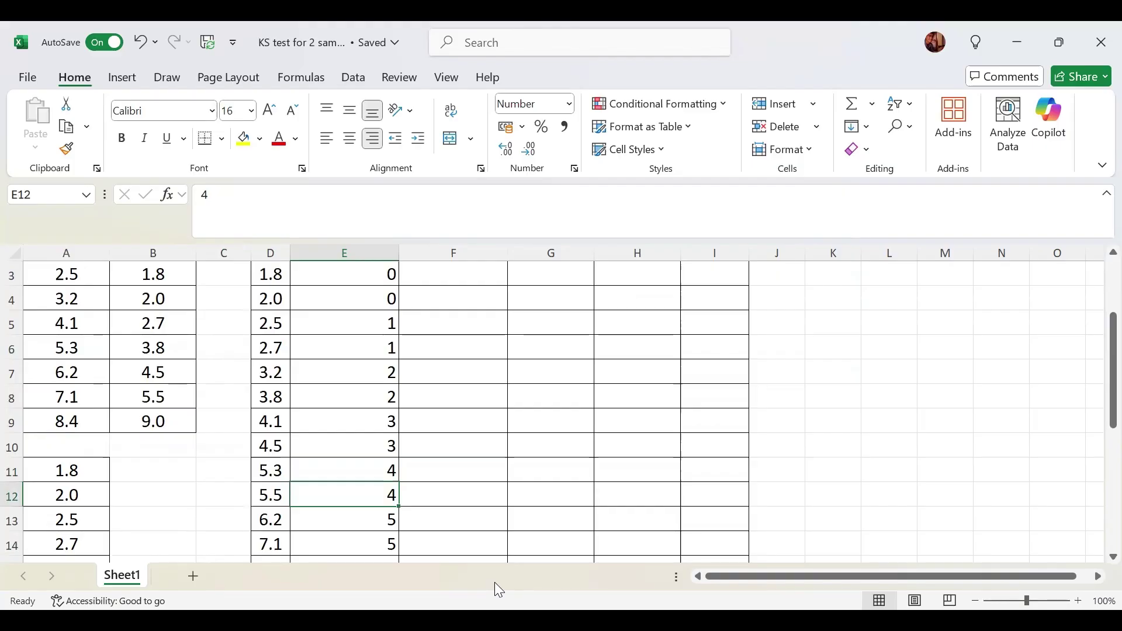
{"action": "key", "text": "Down"}
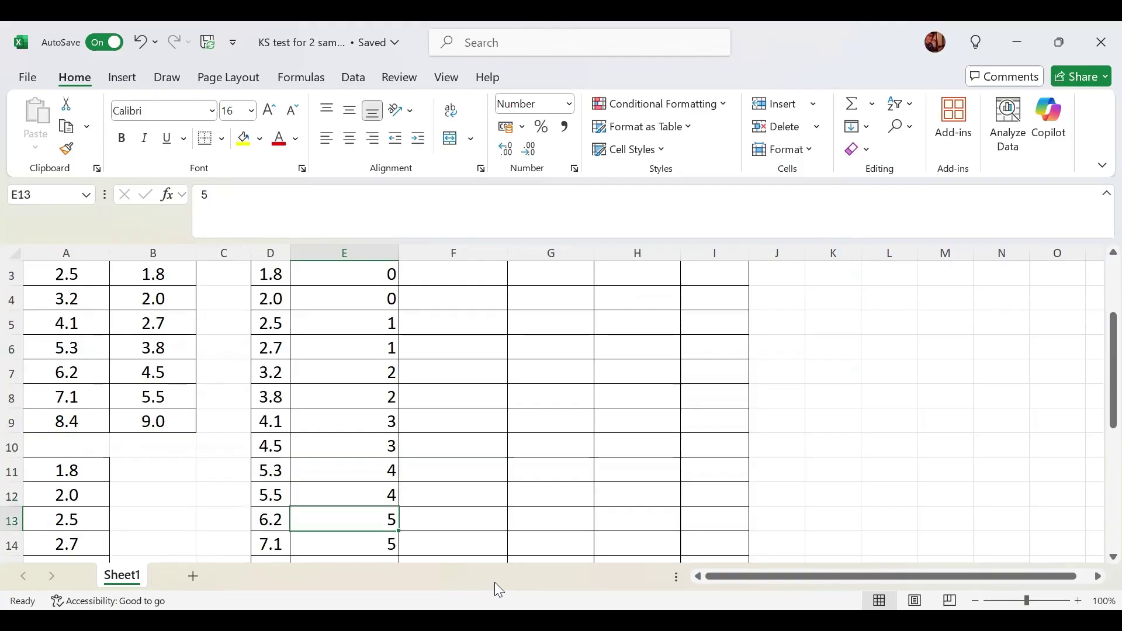
{"action": "key", "text": "Down"}
- Change the Sample 1 count at x = 7.1 to 6
{"action": "left_click", "coordinate": [363, 518]}
{"action": "scroll", "coordinate": [176, 427], "scroll_direction": "up", "scroll_amount": 1}
{"action": "left_click_drag", "start_coordinate": [67, 401], "coordinate": [67, 497]}
{"action": "scroll", "coordinate": [167, 460], "scroll_direction": "down", "scroll_amount": 1}
{"action": "scroll", "coordinate": [167, 460], "scroll_direction": "down", "scroll_amount": 2}
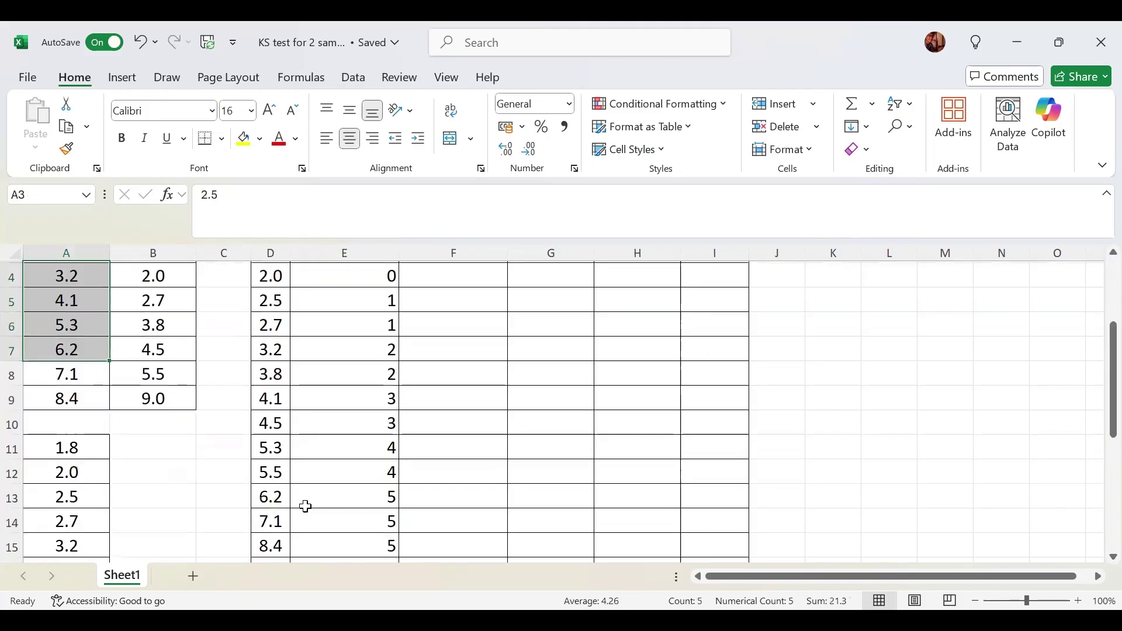
{"action": "left_click", "coordinate": [360, 519]}
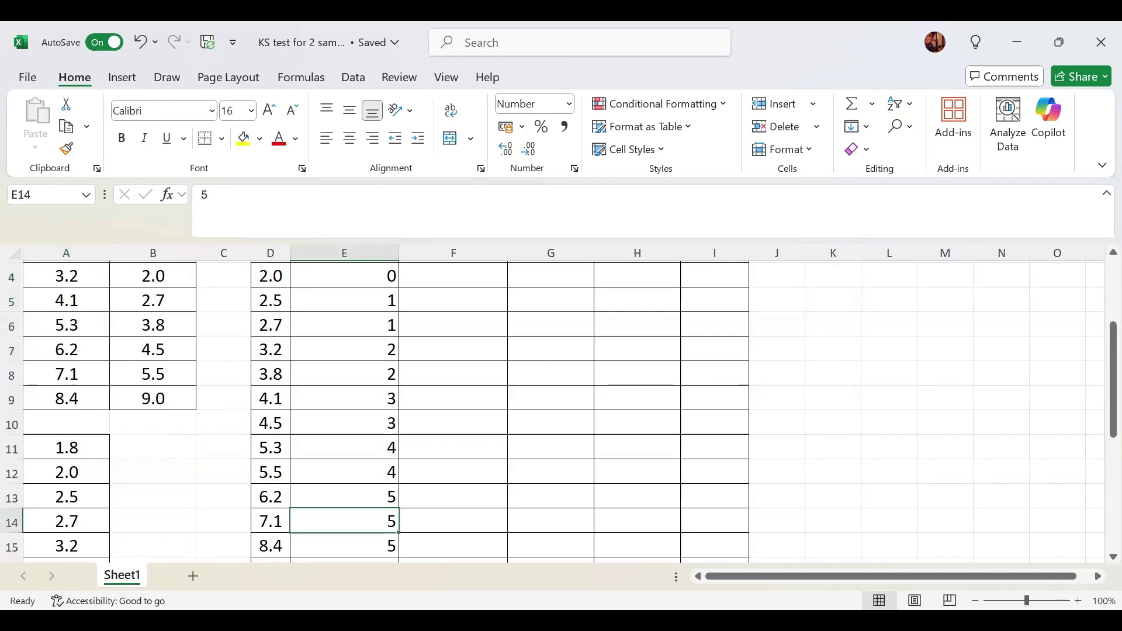
{"action": "type", "text": "6"}
{"action": "key", "text": "Return"}
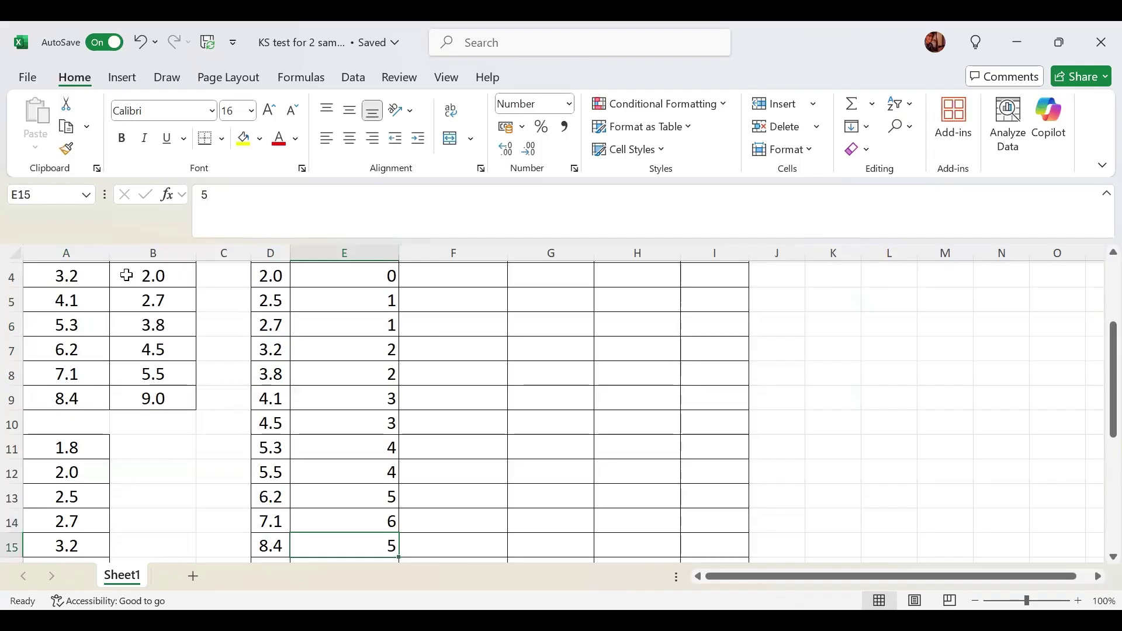
- Change the Sample 1 count at x = 8.4 to 7
{"action": "scroll", "coordinate": [73, 325], "scroll_direction": "up", "scroll_amount": 2}
{"action": "left_click_drag", "start_coordinate": [73, 326], "coordinate": [77, 449]}
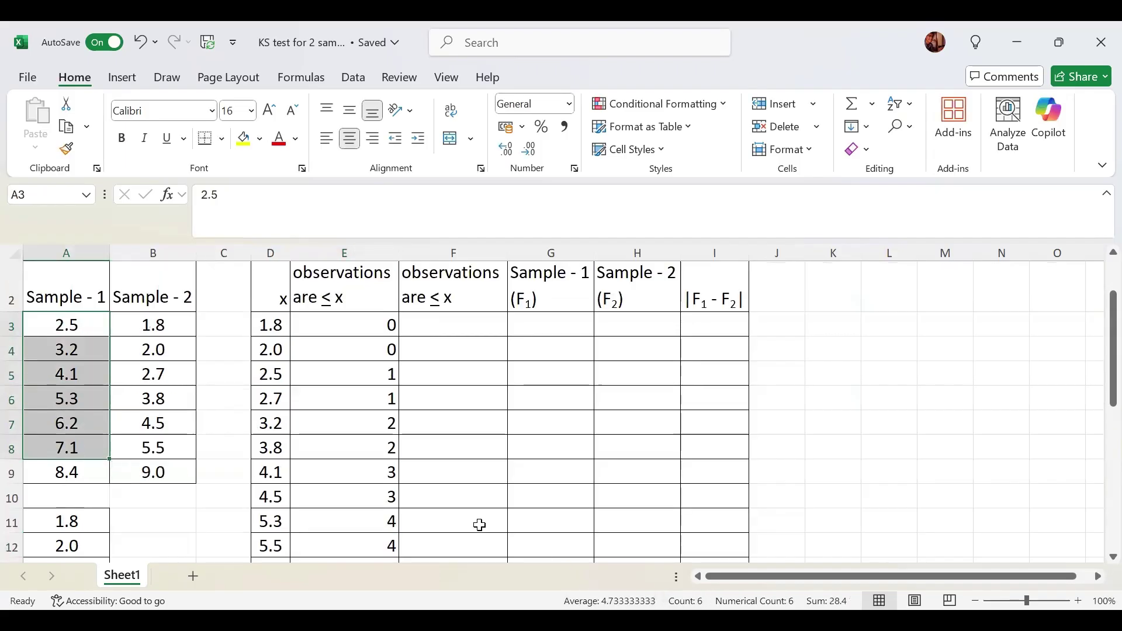
{"action": "scroll", "coordinate": [382, 461], "scroll_direction": "down", "scroll_amount": 3}
{"action": "left_click", "coordinate": [374, 471]}
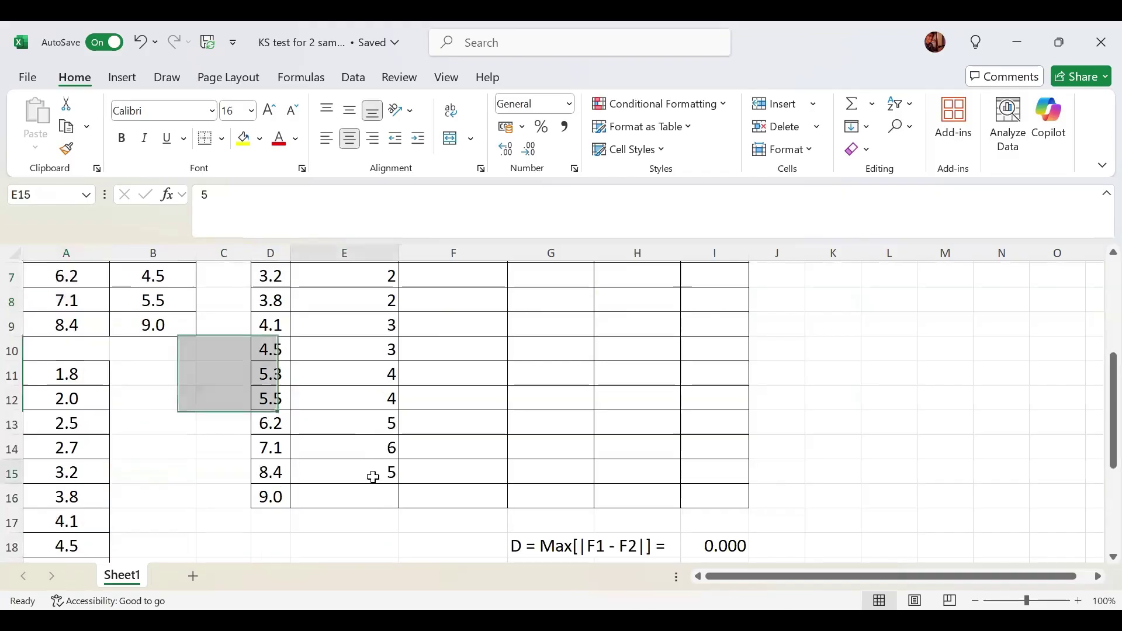
{"action": "scroll", "coordinate": [426, 493], "scroll_direction": "up", "scroll_amount": 2}
{"action": "scroll", "coordinate": [100, 471], "scroll_direction": "down", "scroll_amount": 2}
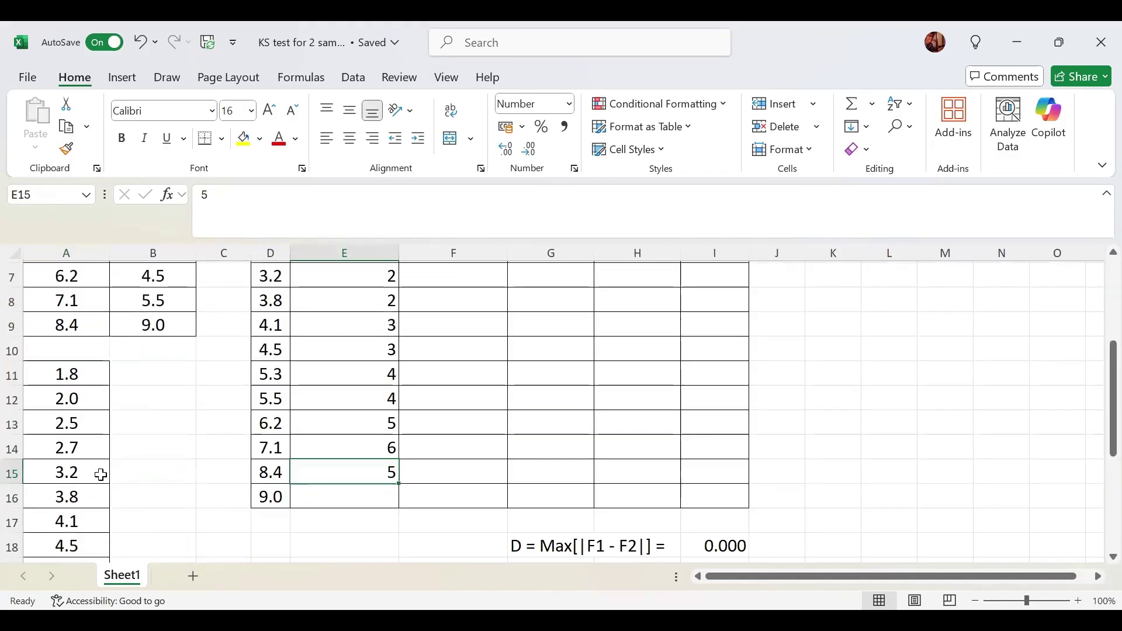
{"action": "type", "text": "7"}
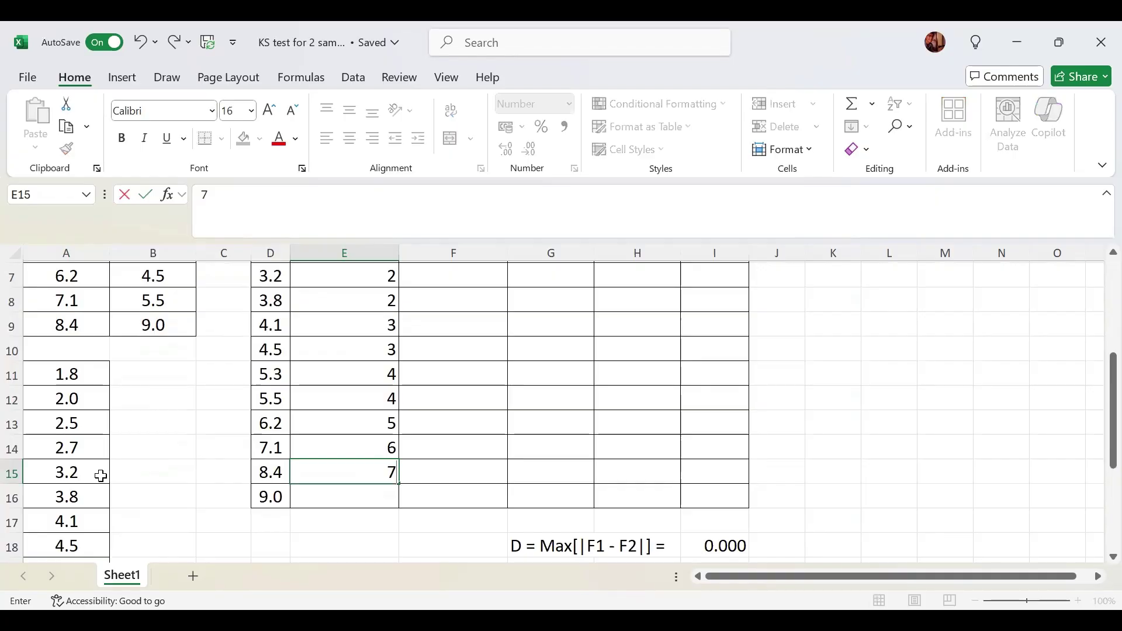
{"action": "key", "text": "Return"}
- Finish Sample 1 with 7 at x = 9.0, then enter Sample 2 counts 1, 2, 2, 3, 3, 4 for x 1.8–3.8
{"action": "type", "text": "7"}
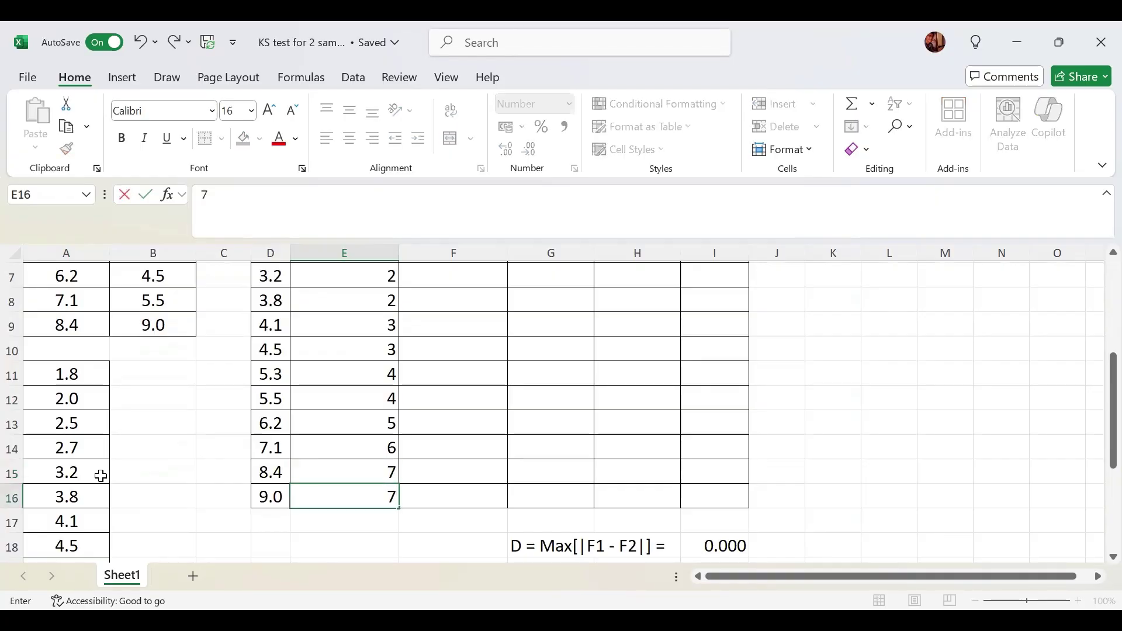
{"action": "scroll", "coordinate": [403, 460], "scroll_direction": "up", "scroll_amount": 2}
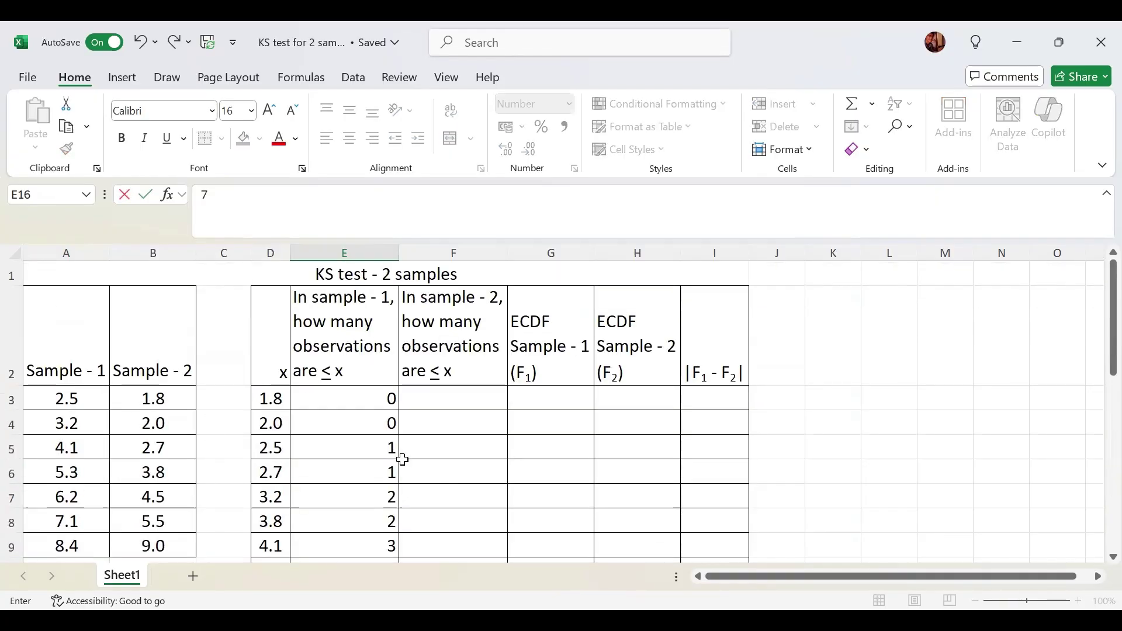
{"action": "left_click", "coordinate": [436, 401]}
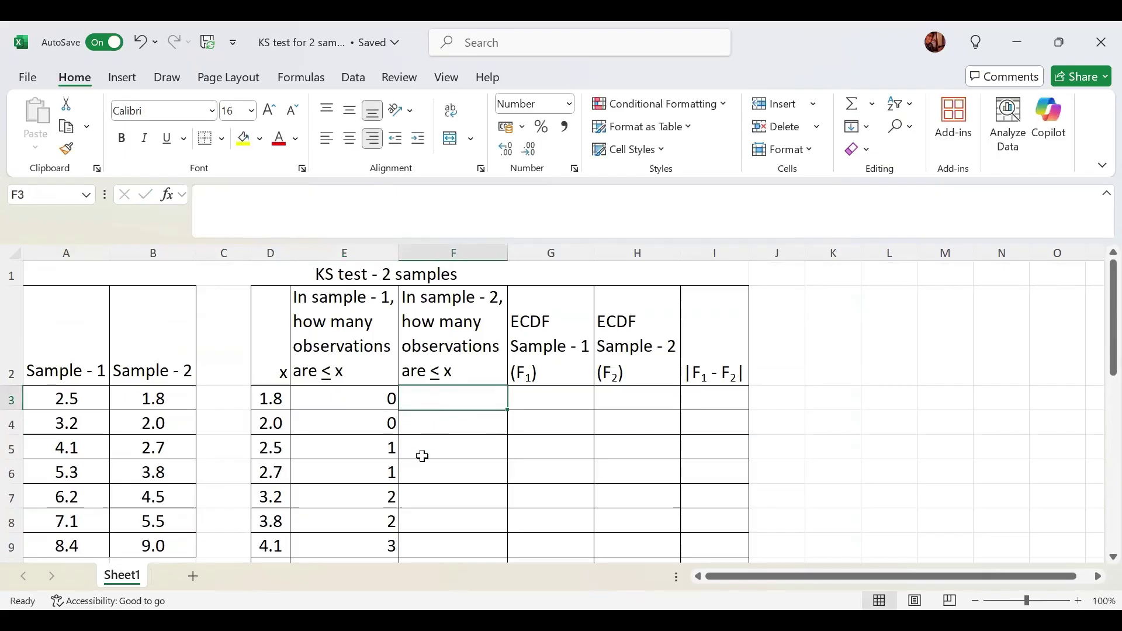
{"action": "type", "text": "1"}
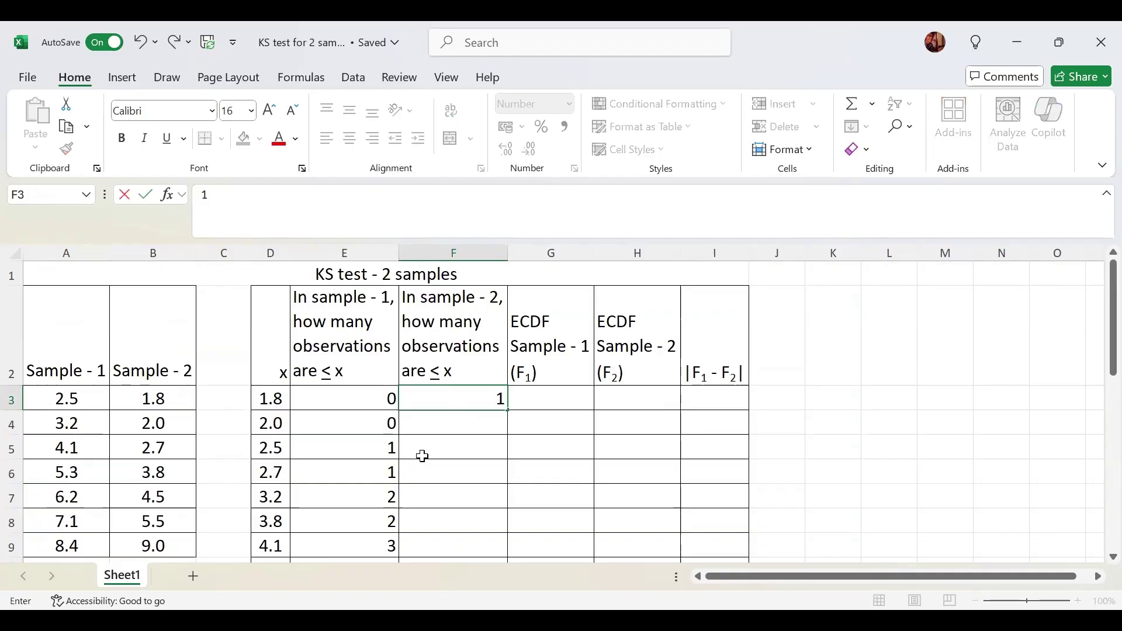
{"action": "key", "text": "Return"}
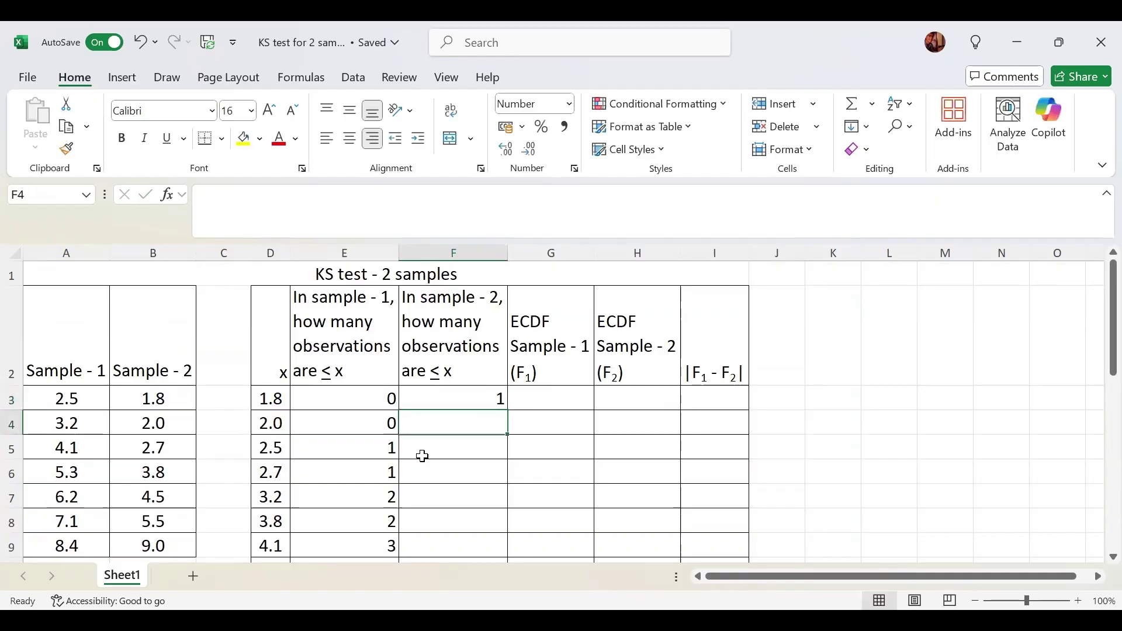
{"action": "type", "text": "2"}
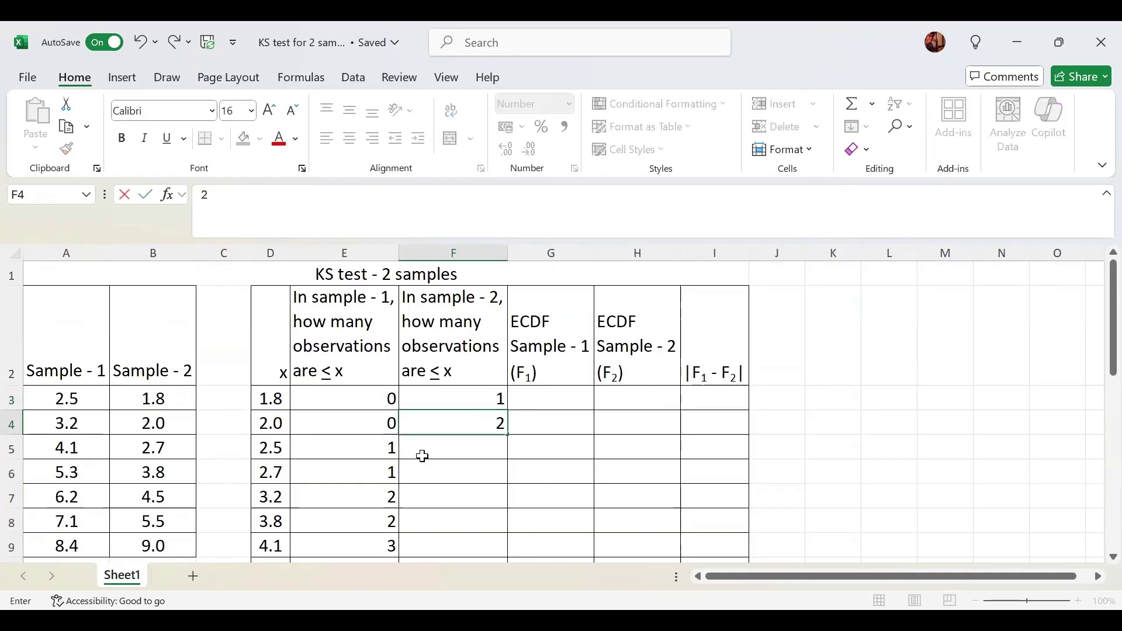
{"action": "key", "text": "Return"}
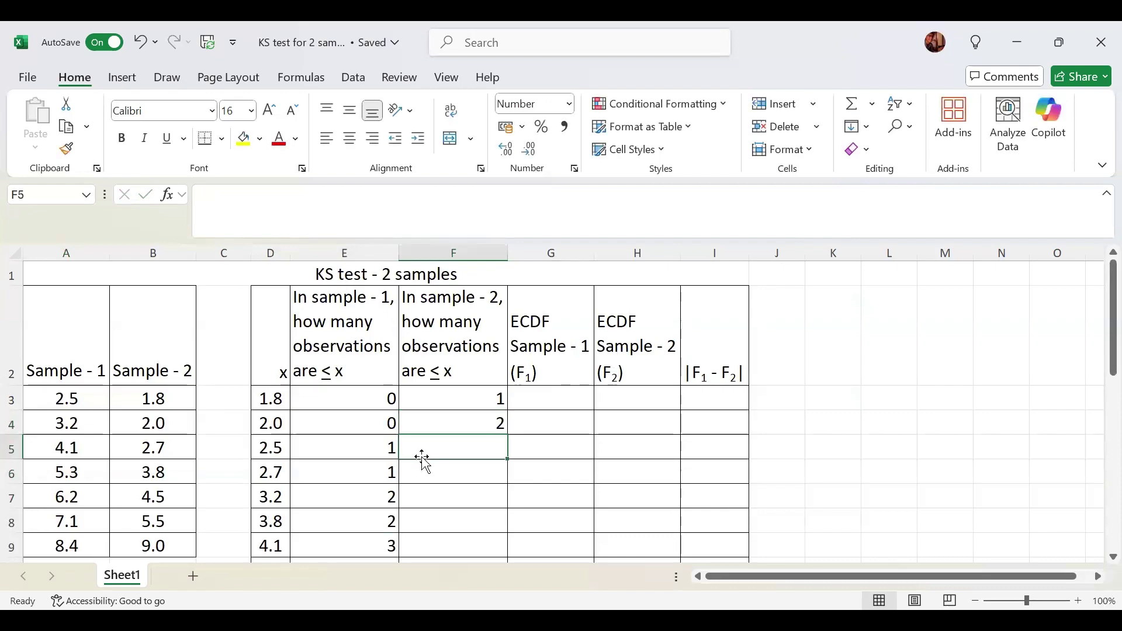
{"action": "type", "text": "2"}
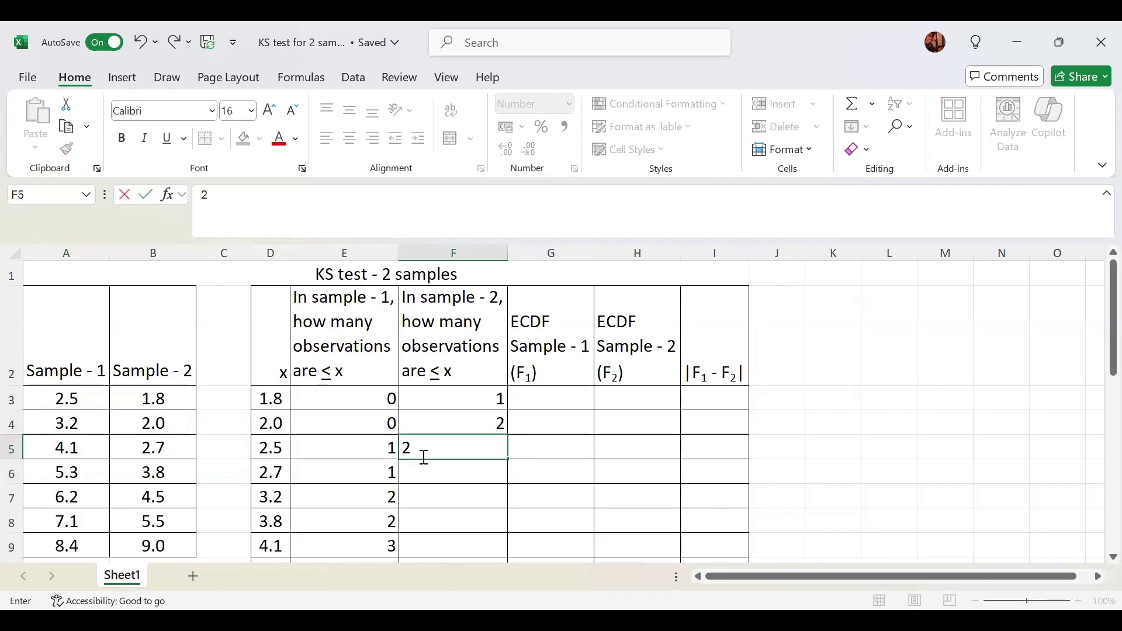
{"action": "key", "text": "Return"}
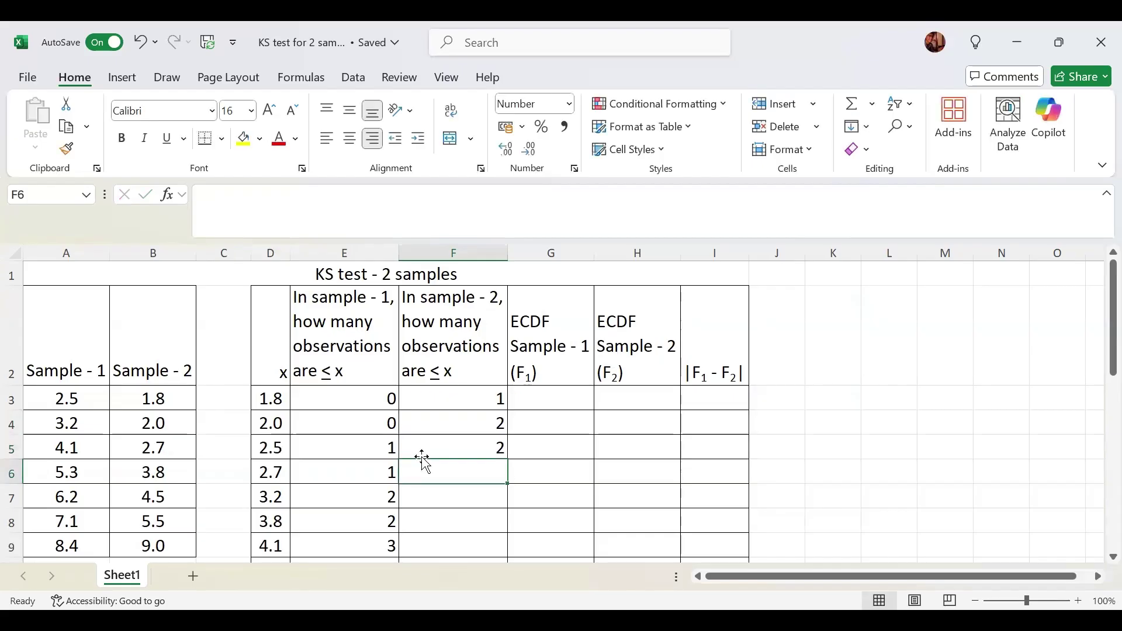
{"action": "type", "text": "3"}
{"action": "key", "text": "Return"}
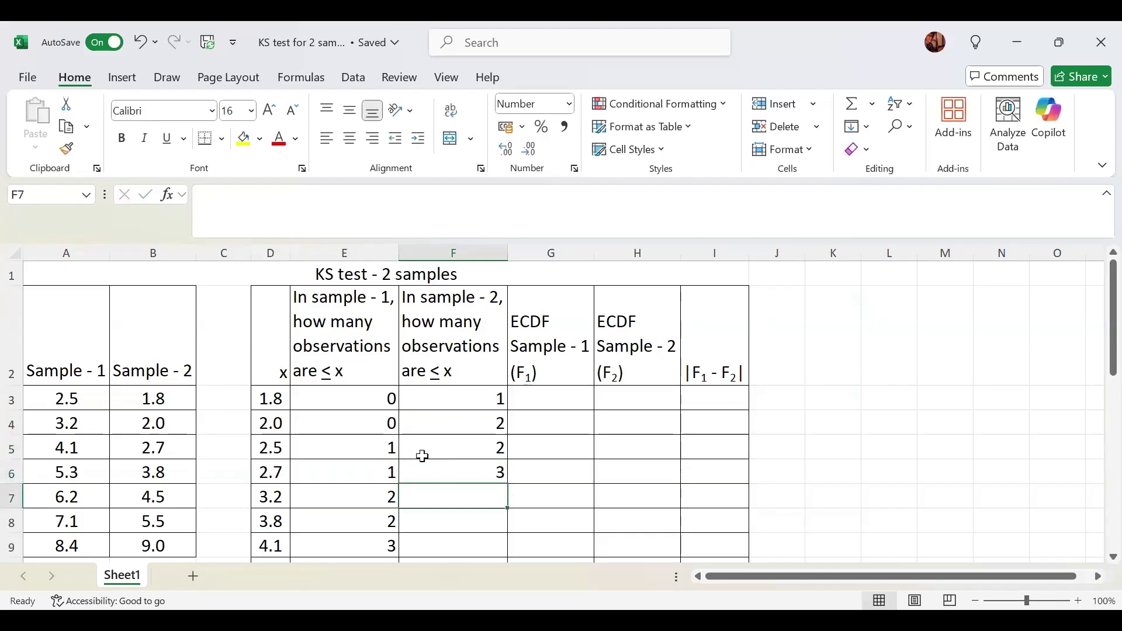
{"action": "type", "text": "3"}
{"action": "key", "text": "Return"}
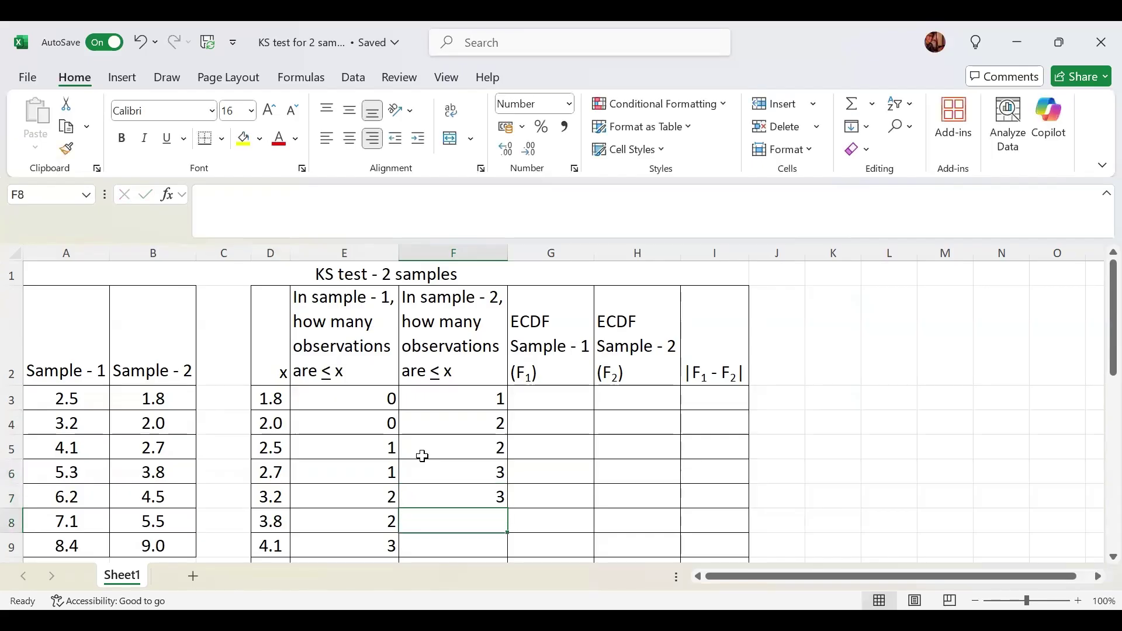
{"action": "type", "text": "4"}
{"action": "key", "text": "Return"}
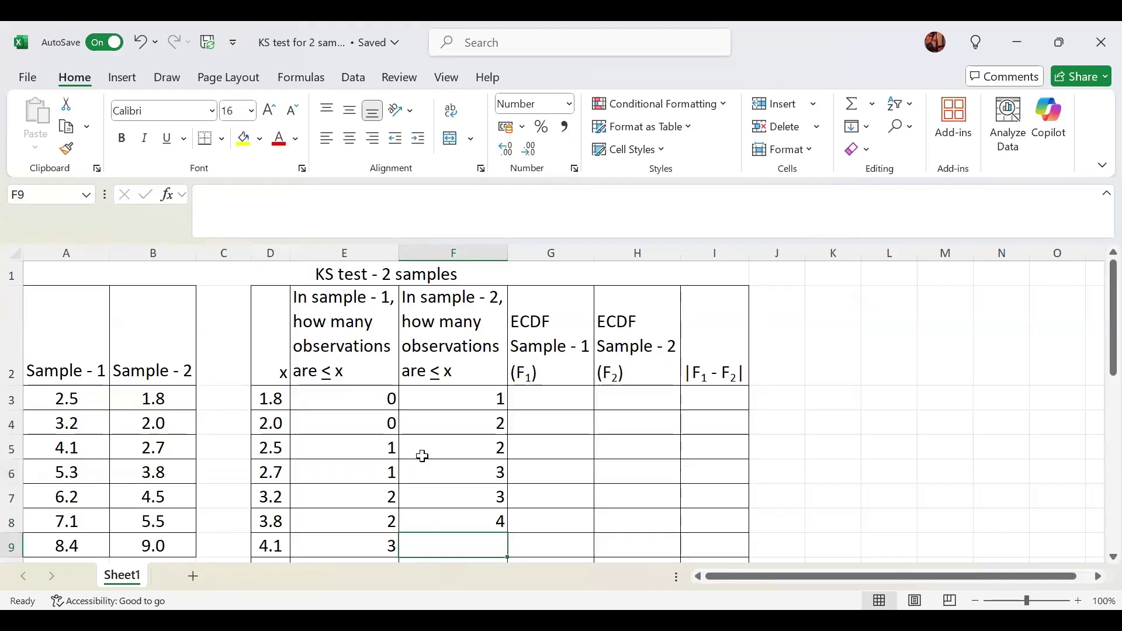
- Enter Sample 2 counts 4, 5, 5, 6, 6, 6, 6, 7 for x values 4.1 through 9.0
{"action": "type", "text": "4"}
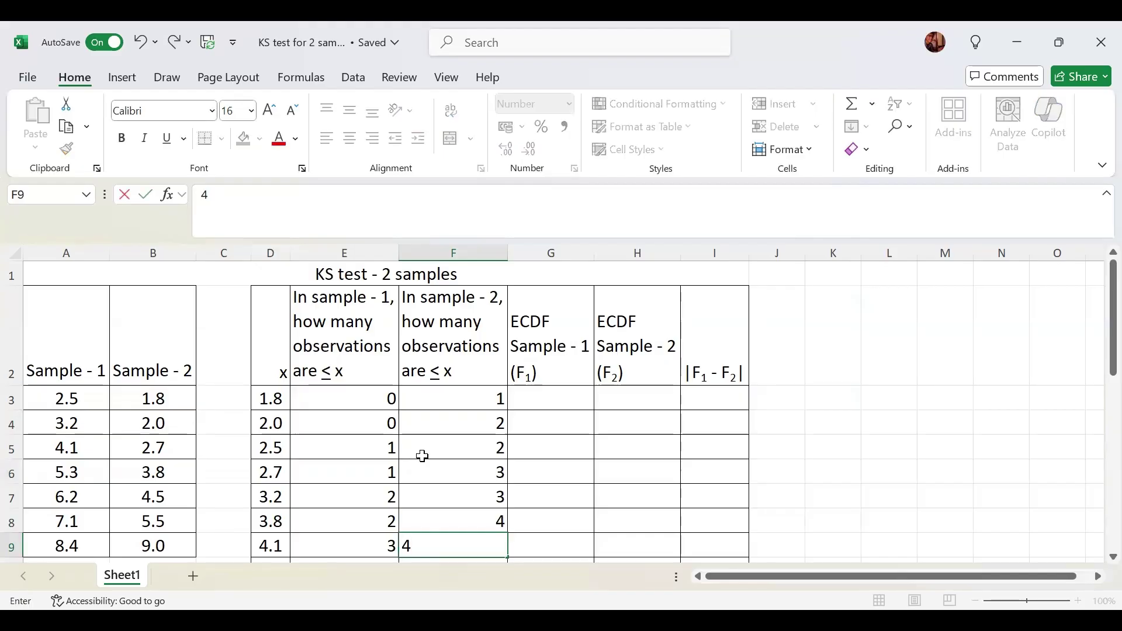
{"action": "key", "text": "Return"}
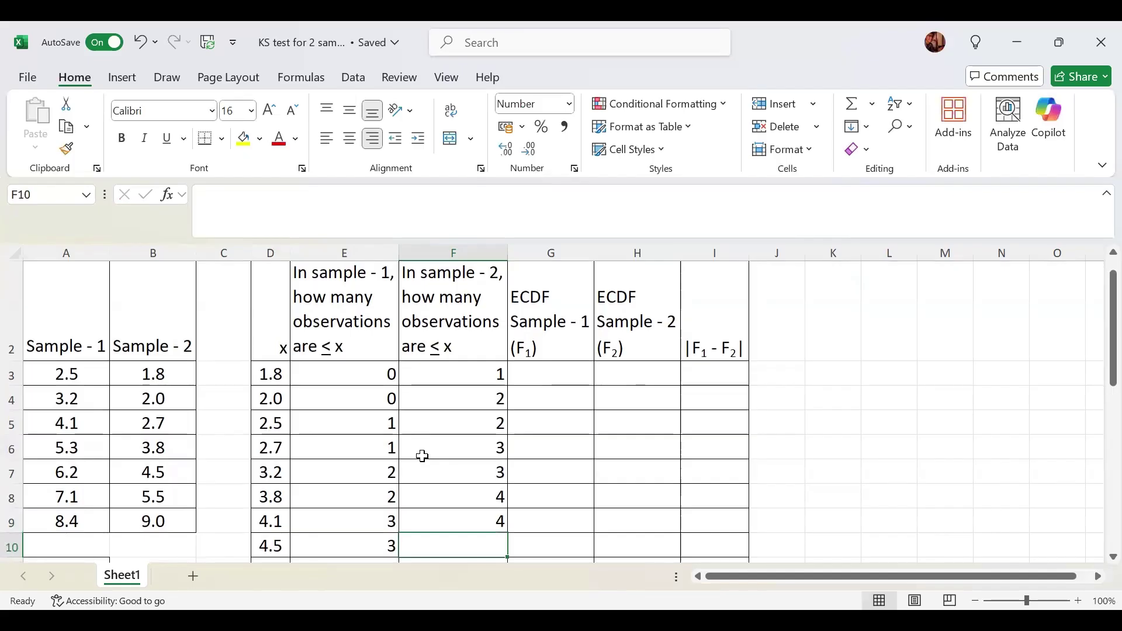
{"action": "type", "text": "5"}
{"action": "key", "text": "Return"}
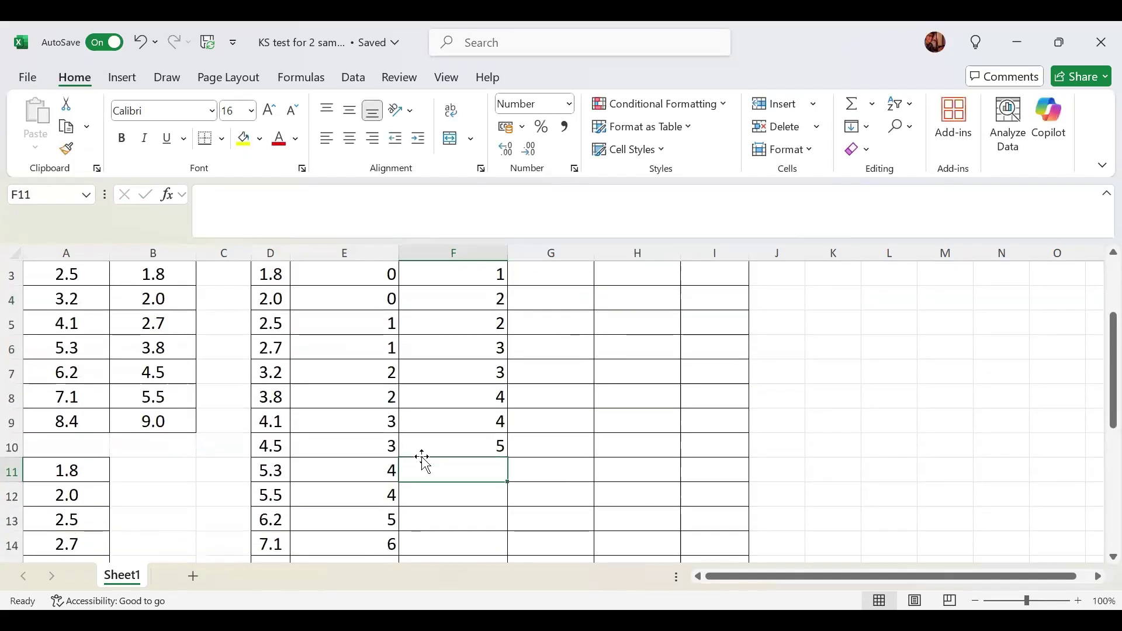
{"action": "type", "text": "5"}
{"action": "key", "text": "Return"}
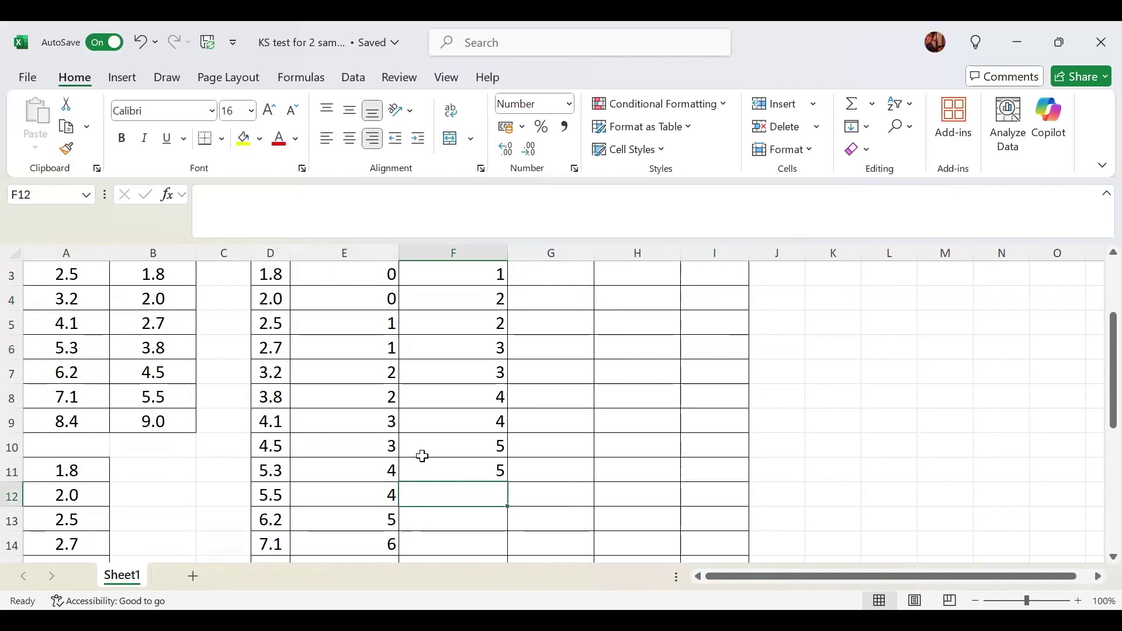
{"action": "type", "text": "6"}
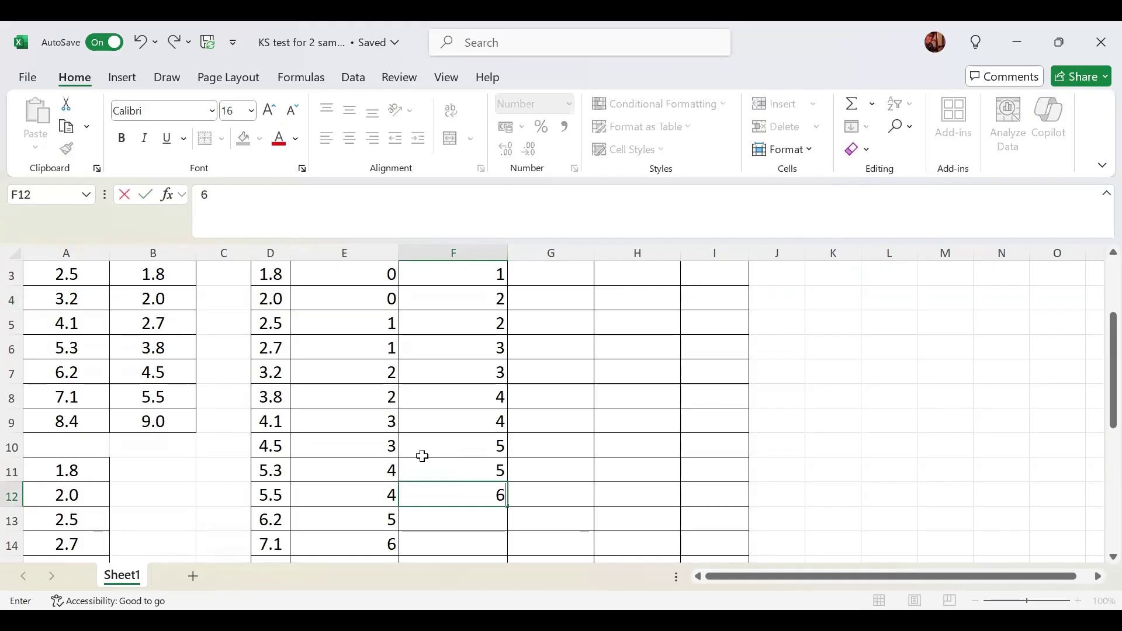
{"action": "key", "text": "Return"}
{"action": "type", "text": "6"}
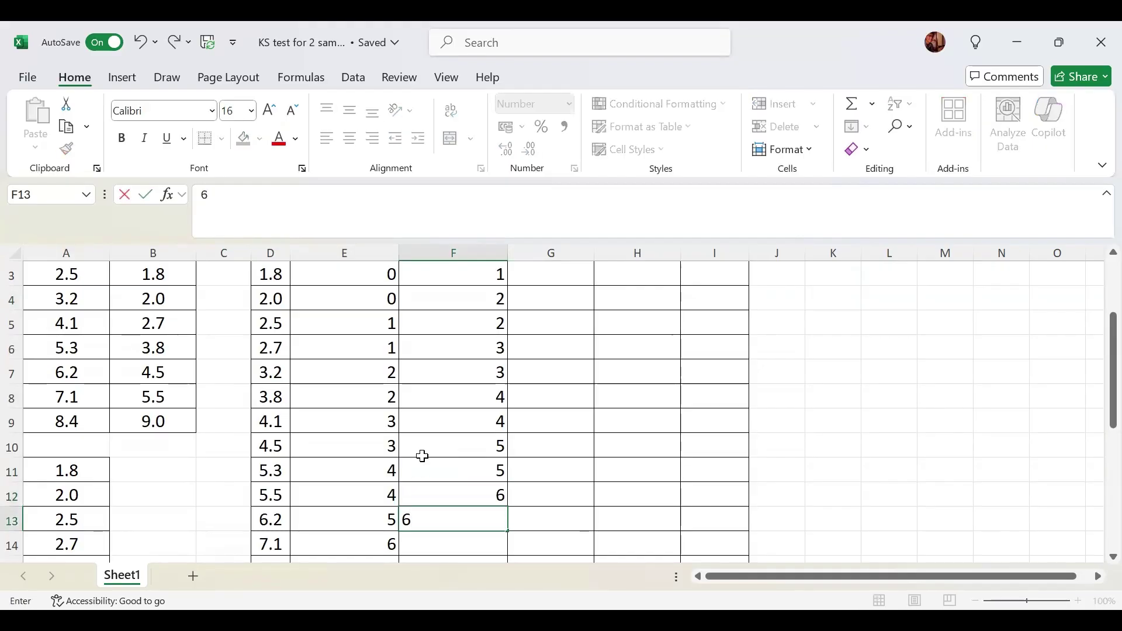
{"action": "key", "text": "Return"}
{"action": "type", "text": "6"}
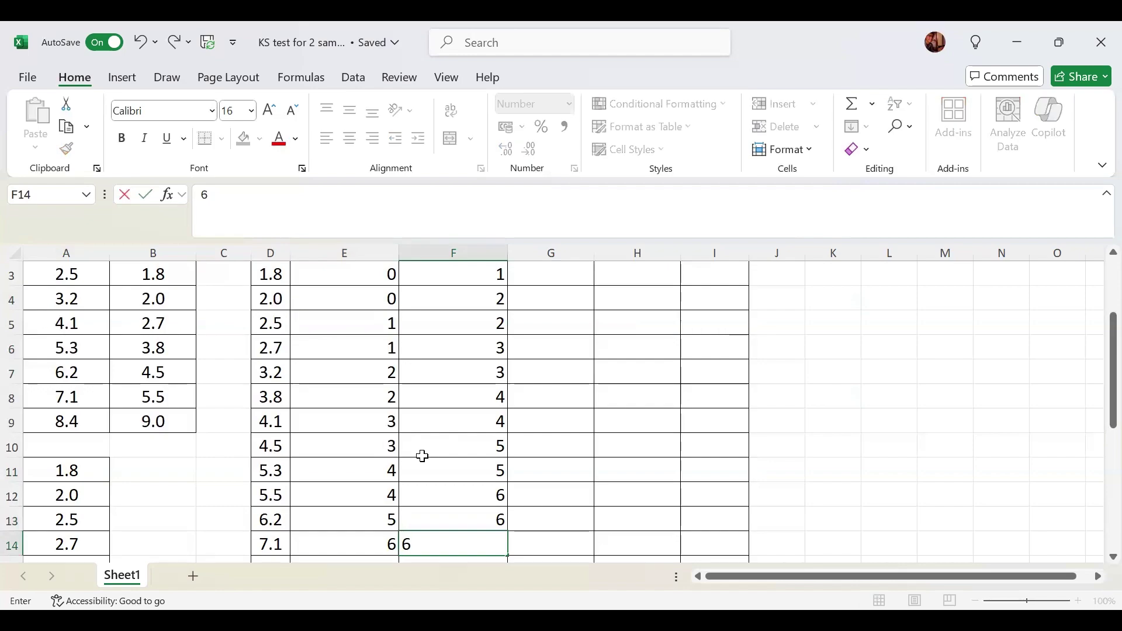
{"action": "key", "text": "Return"}
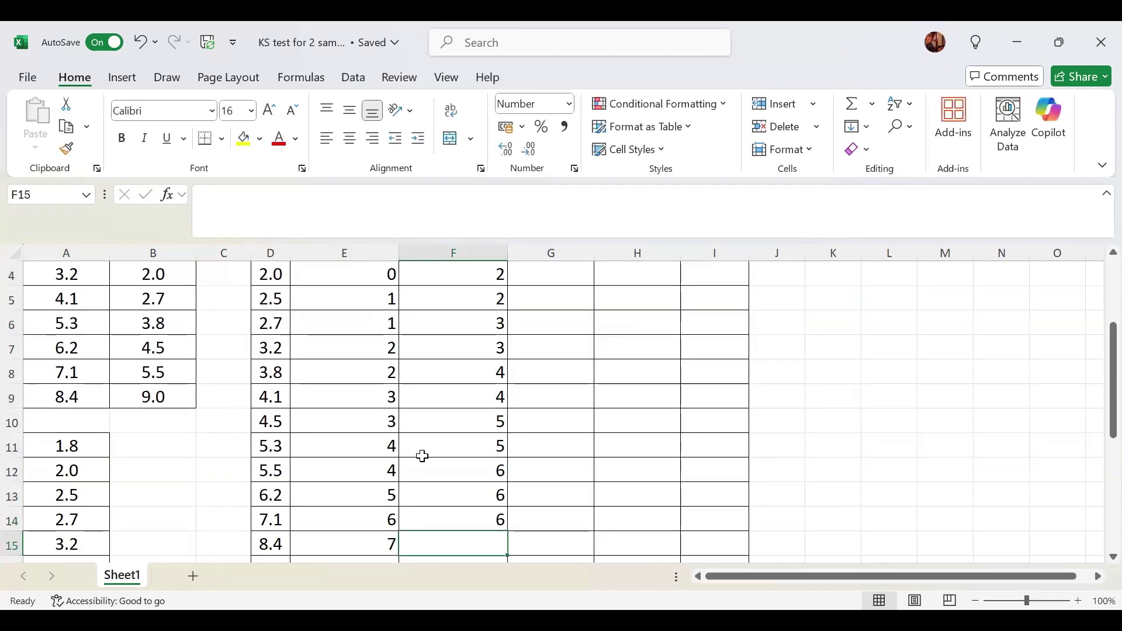
{"action": "type", "text": "6"}
{"action": "key", "text": "Return"}
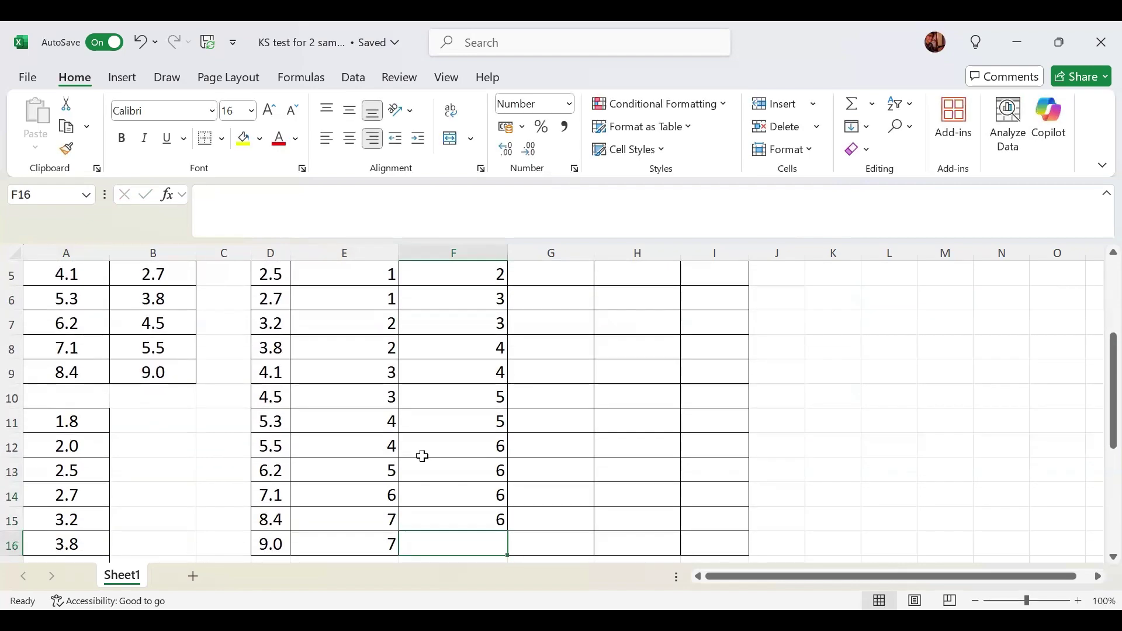
{"action": "type", "text": "7"}
{"action": "key", "text": "Return"}
{"action": "key", "text": "Up"}
{"action": "key", "text": "Up"}
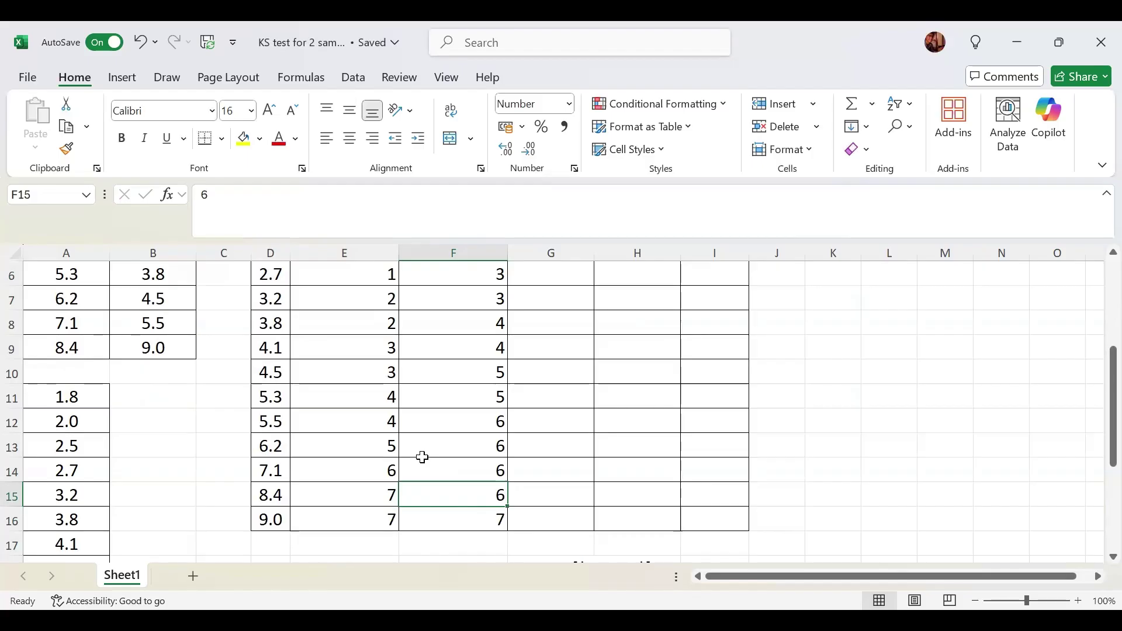
{"action": "scroll", "coordinate": [532, 445], "scroll_direction": "up", "scroll_amount": 2}
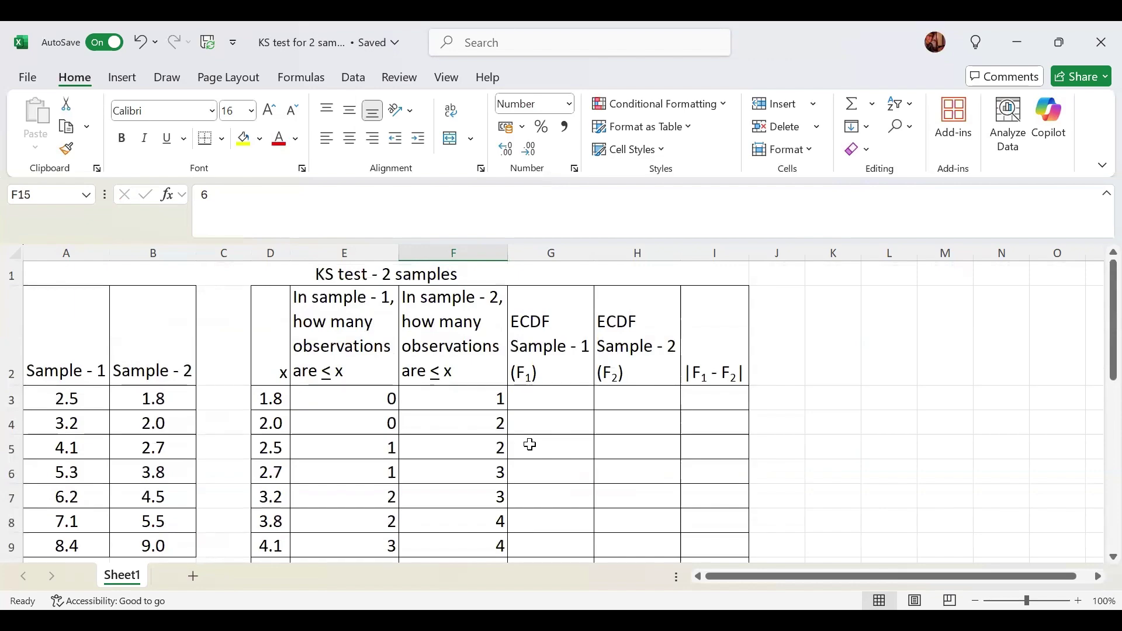
{"action": "scroll", "coordinate": [530, 446], "scroll_direction": "down", "scroll_amount": 2}
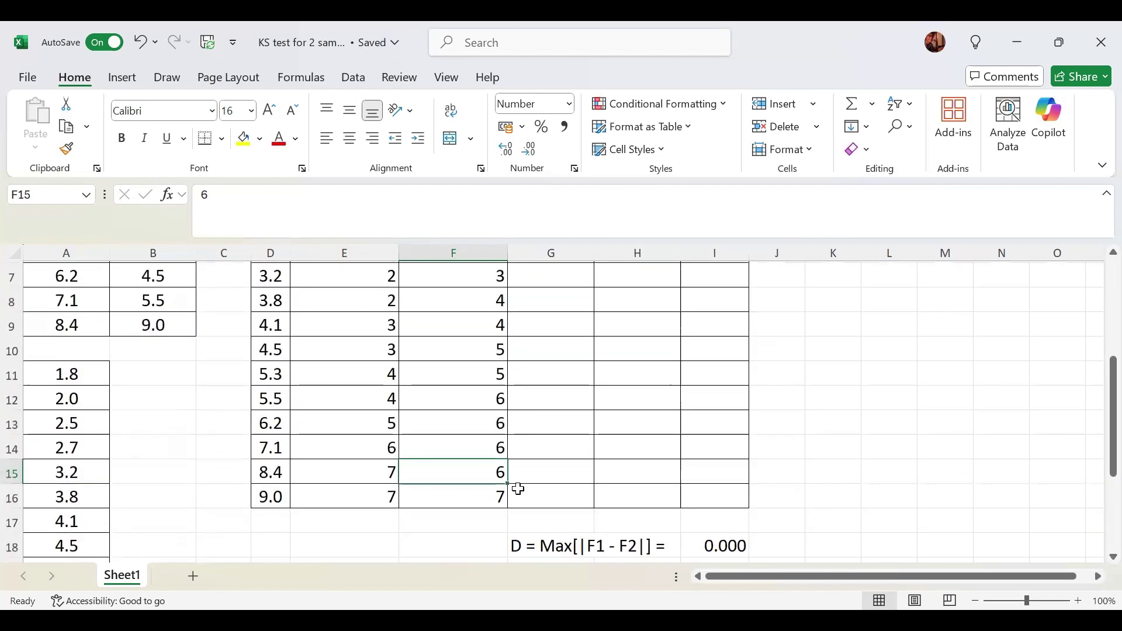
{"action": "scroll", "coordinate": [533, 408], "scroll_direction": "up", "scroll_amount": 2}
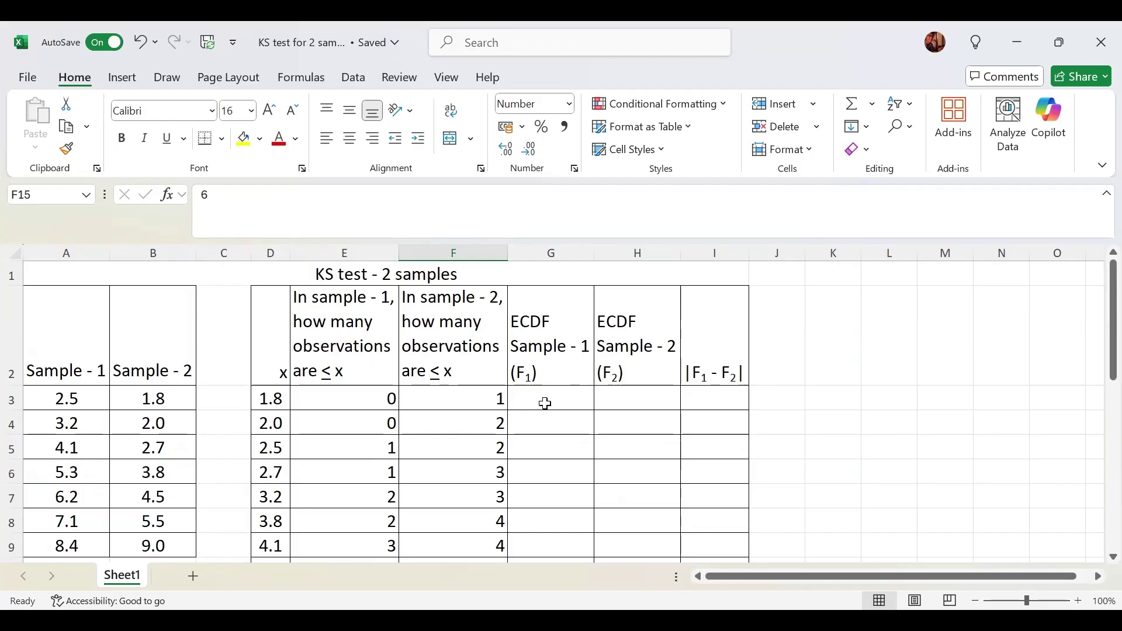
- Enter the formula =E3/7 in G3 as the first ECDF Sample-1 value
{"action": "left_click", "coordinate": [545, 404]}
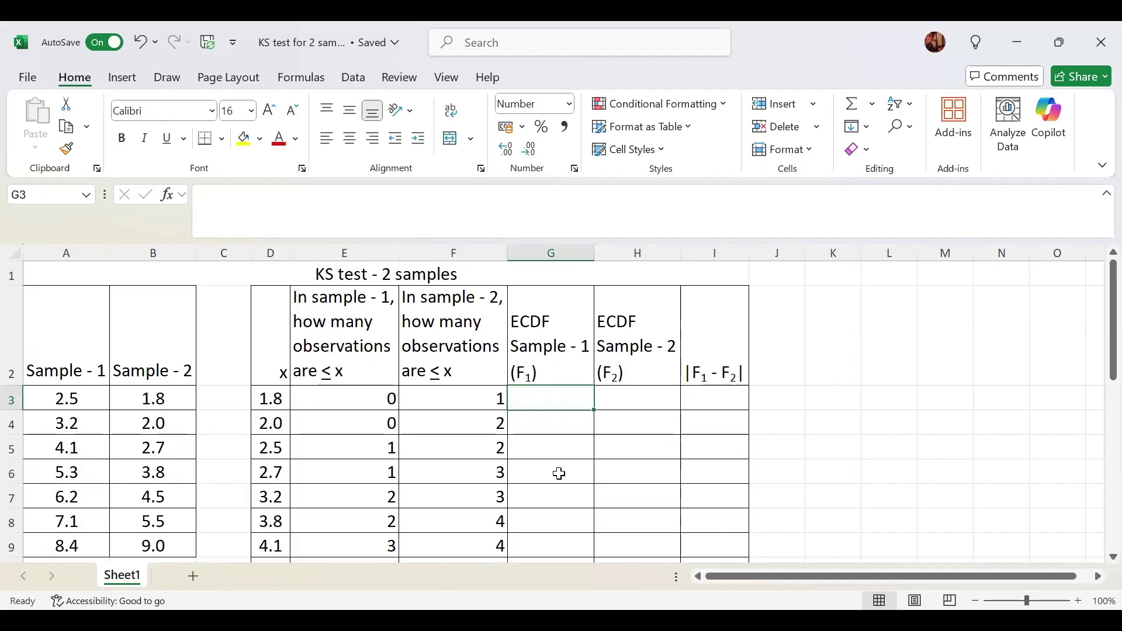
{"action": "scroll", "coordinate": [70, 409], "scroll_direction": "down", "scroll_amount": 1}
{"action": "scroll", "coordinate": [62, 354], "scroll_direction": "up", "scroll_amount": 1}
{"action": "type", "text": "=0/7"}
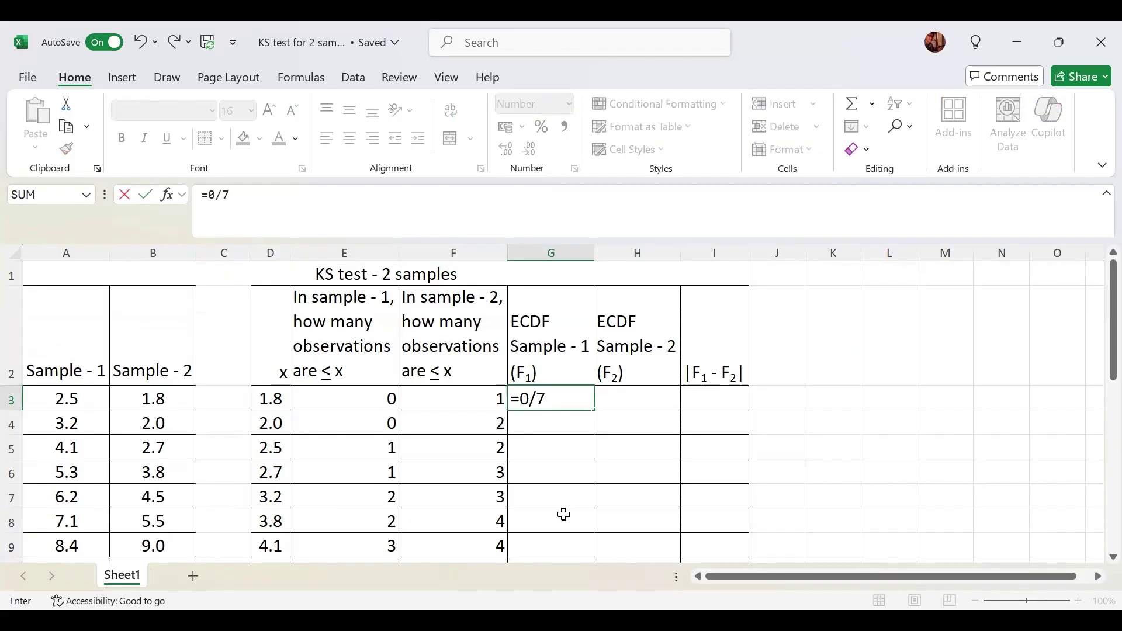
{"action": "key", "text": "Escape"}
{"action": "type", "text": "="}
{"action": "key", "text": "Left"}
{"action": "key", "text": "Left"}
{"action": "type", "text": "/7"}
{"action": "key", "text": "Return"}
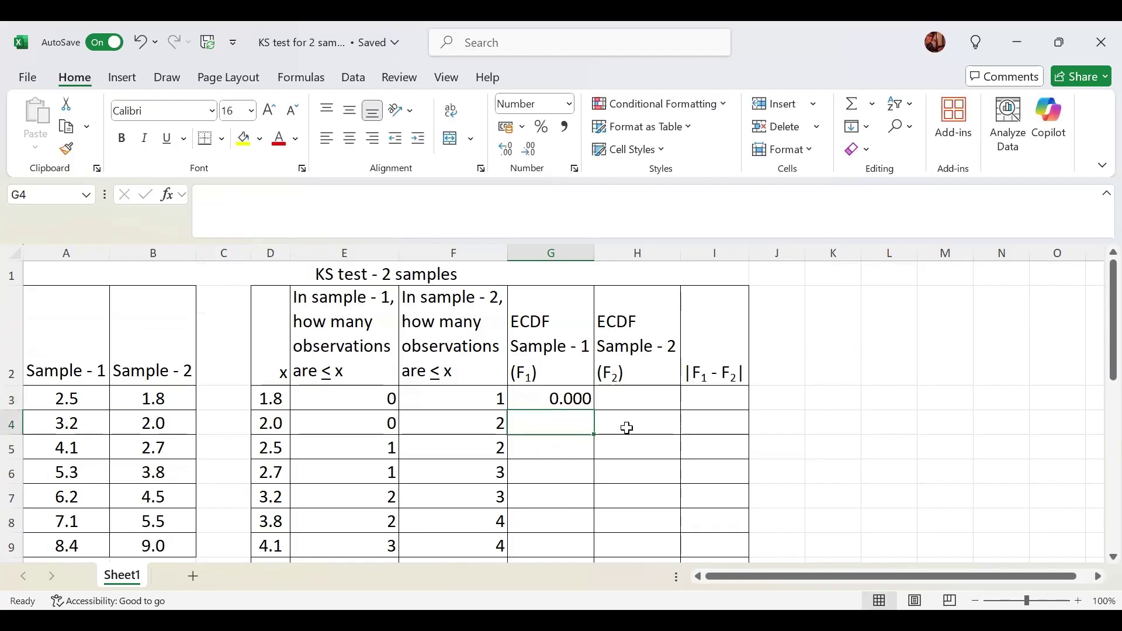
- Fill the F1 formula down to G16, giving values from 0.000 to 1.000
{"action": "left_click", "coordinate": [579, 397]}
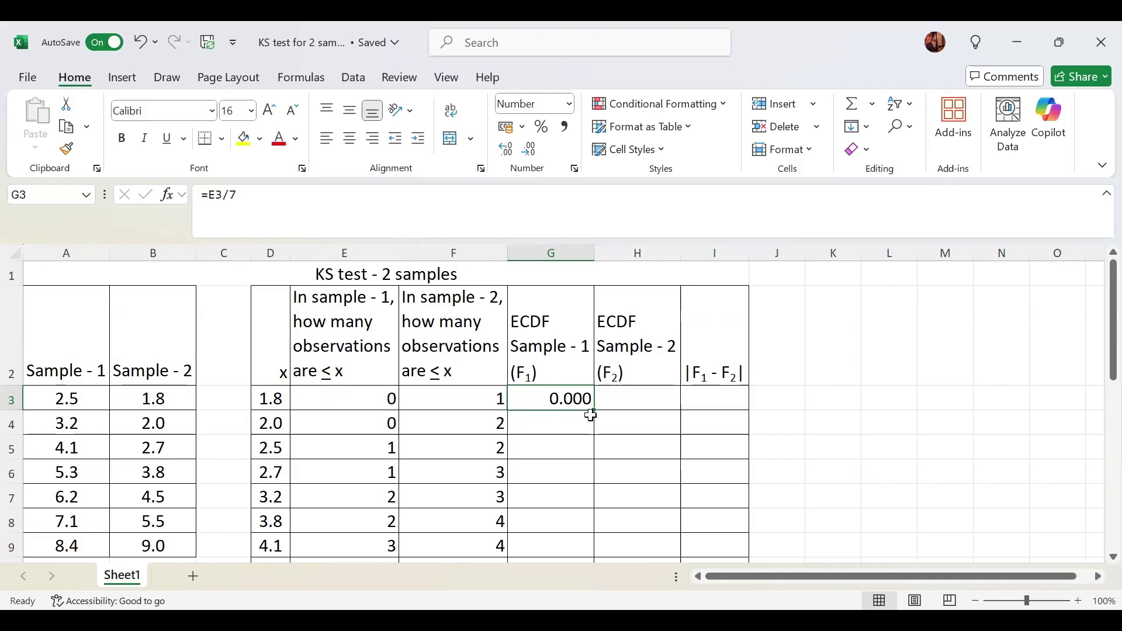
{"action": "left_click_drag", "start_coordinate": [593, 411], "coordinate": [593, 532]}
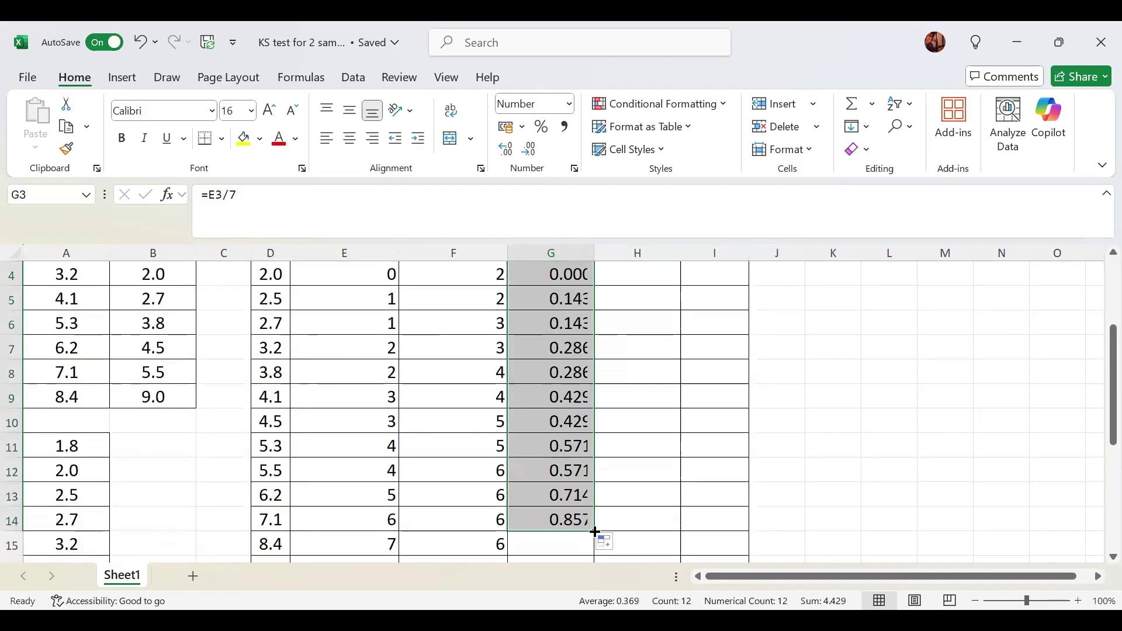
{"action": "scroll", "coordinate": [546, 508], "scroll_direction": "down", "scroll_amount": 2}
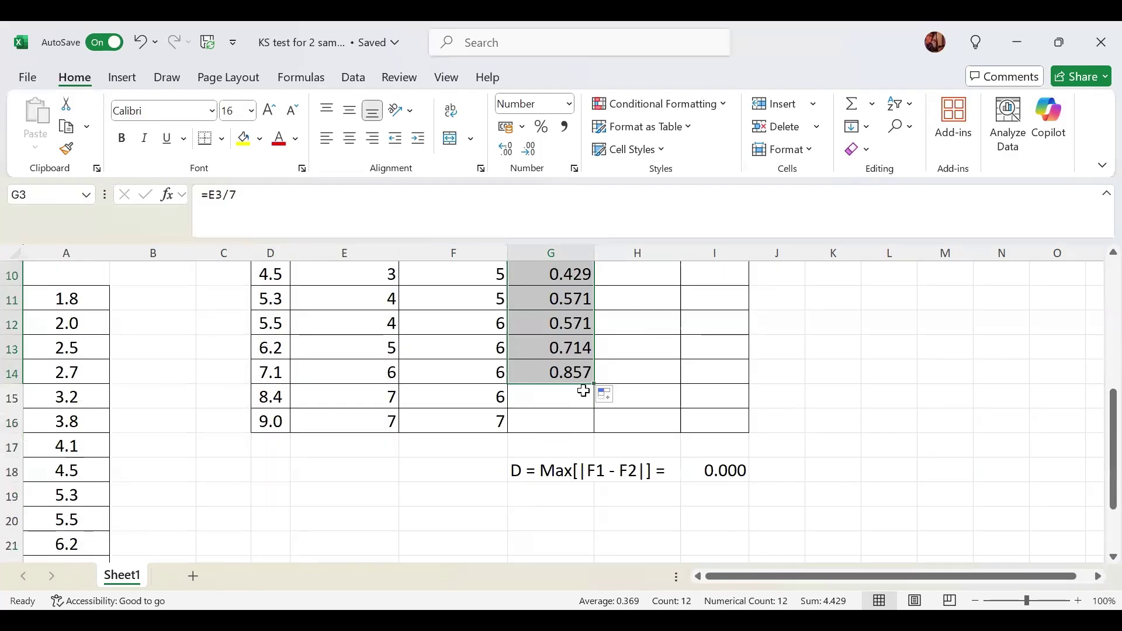
{"action": "left_click_drag", "start_coordinate": [591, 384], "coordinate": [599, 438]}
{"action": "scroll", "coordinate": [636, 398], "scroll_direction": "up", "scroll_amount": 3}
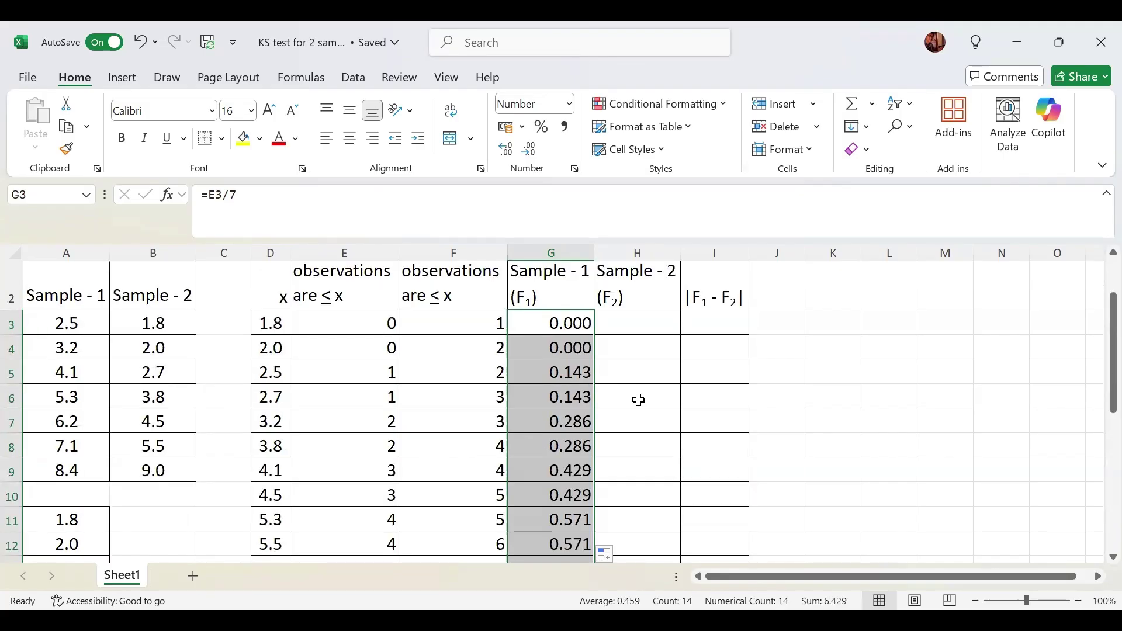
- Enter =F3/7 in H3 and fill it down to H16 for the F2 column
{"action": "left_click", "coordinate": [633, 316]}
{"action": "scroll", "coordinate": [661, 443], "scroll_direction": "up", "scroll_amount": 2}
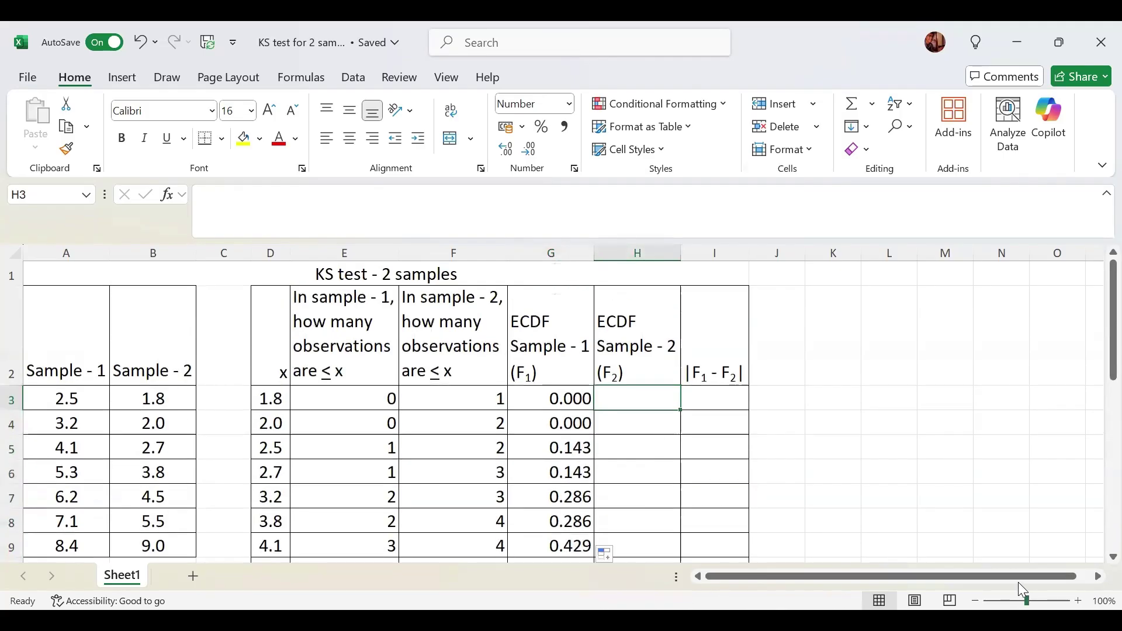
{"action": "type", "text": "="}
{"action": "key", "text": "Left"}
{"action": "key", "text": "Left"}
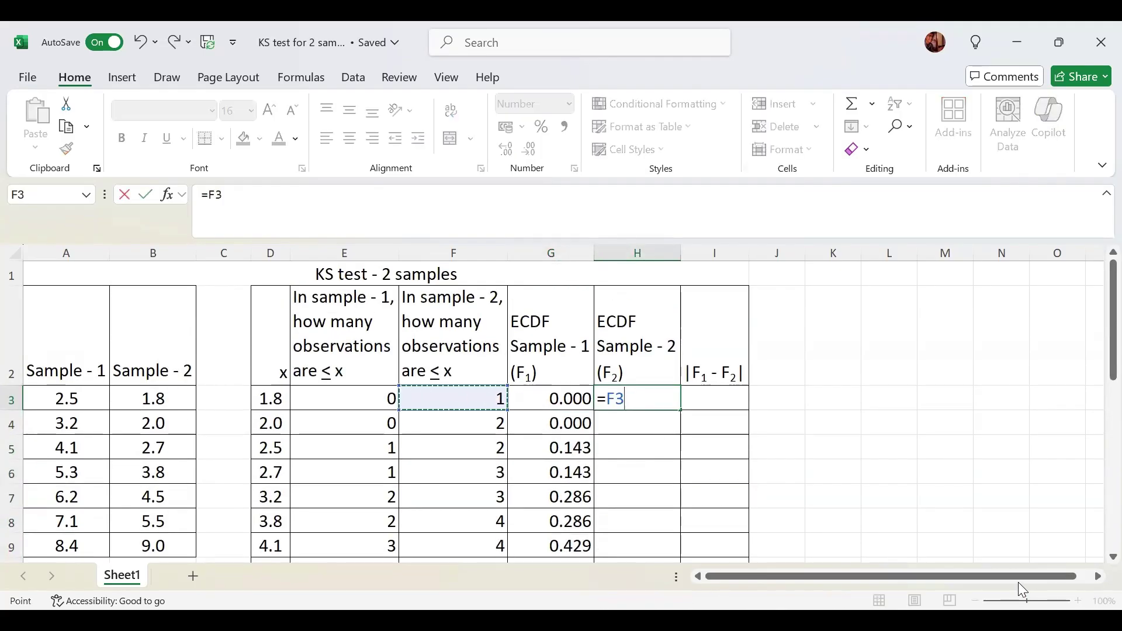
{"action": "type", "text": "/7"}
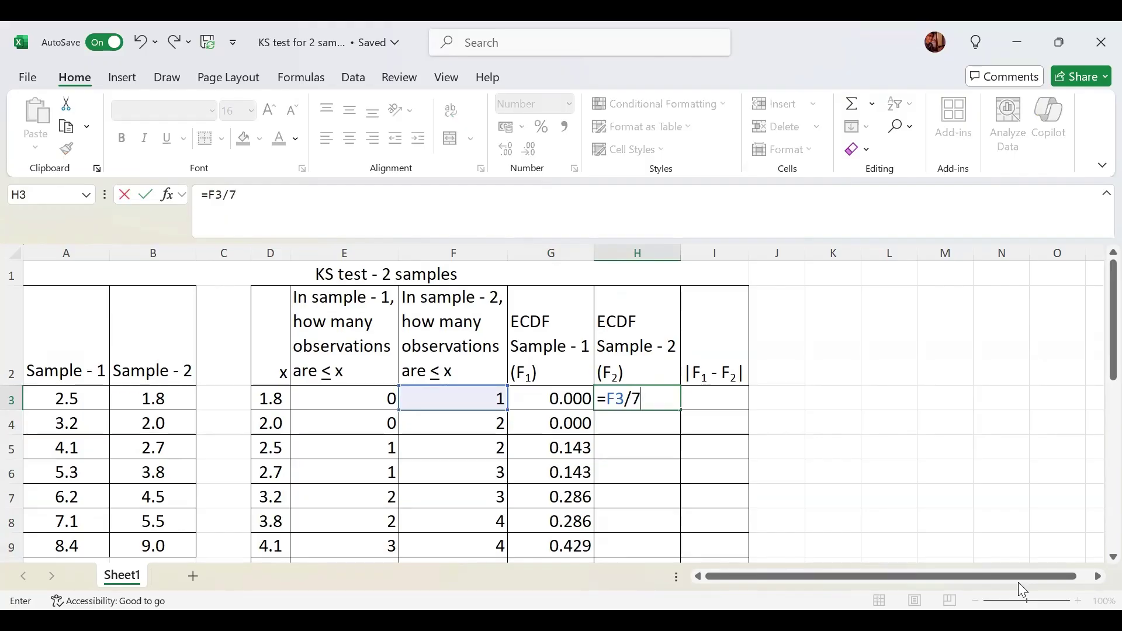
{"action": "key", "text": "Return"}
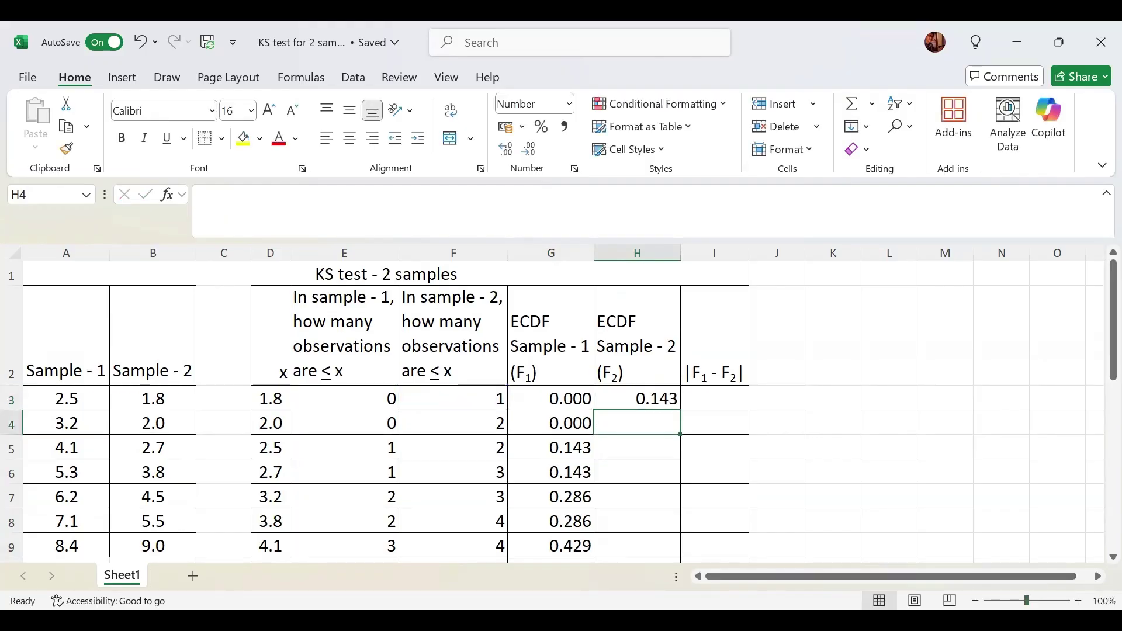
{"action": "left_click", "coordinate": [649, 397]}
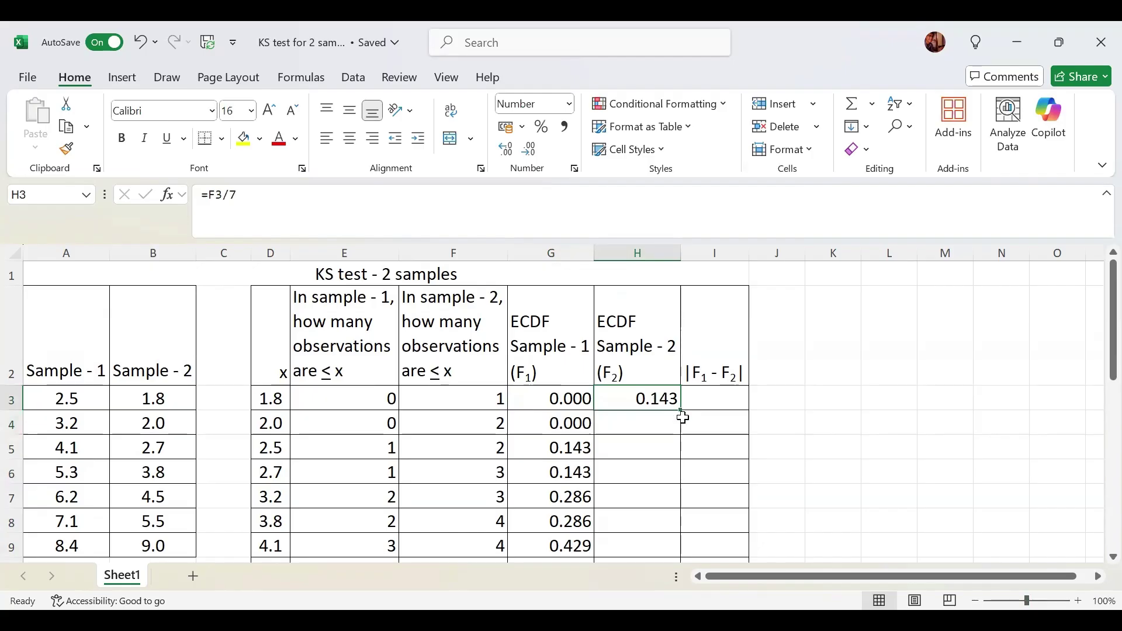
{"action": "left_click_drag", "start_coordinate": [683, 411], "coordinate": [660, 480]}
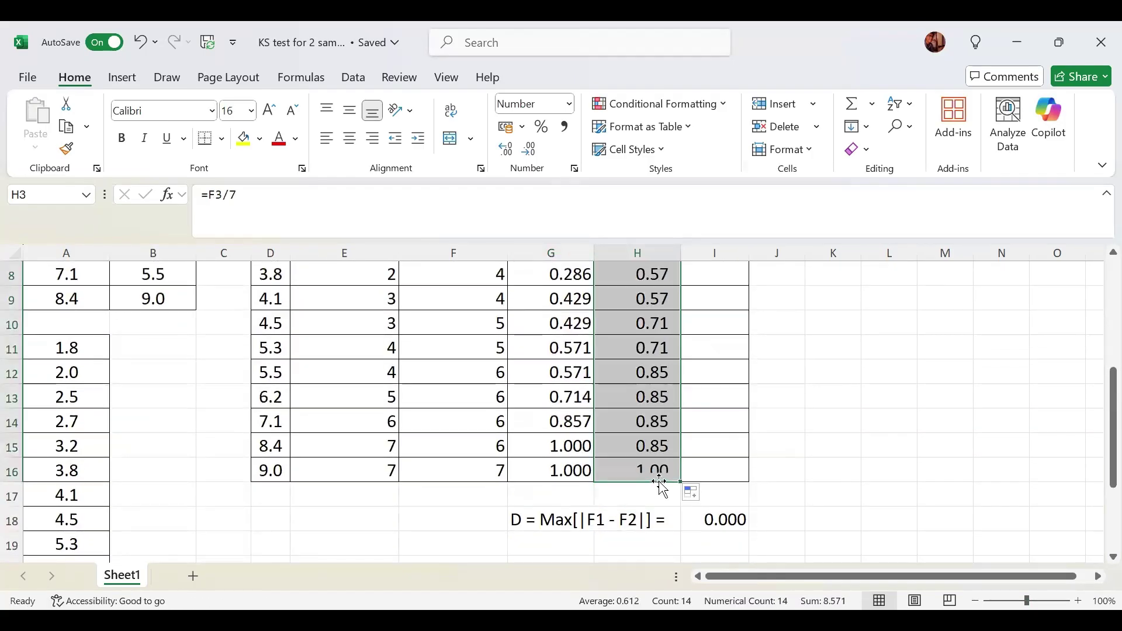
{"action": "scroll", "coordinate": [742, 434], "scroll_direction": "up", "scroll_amount": 3}
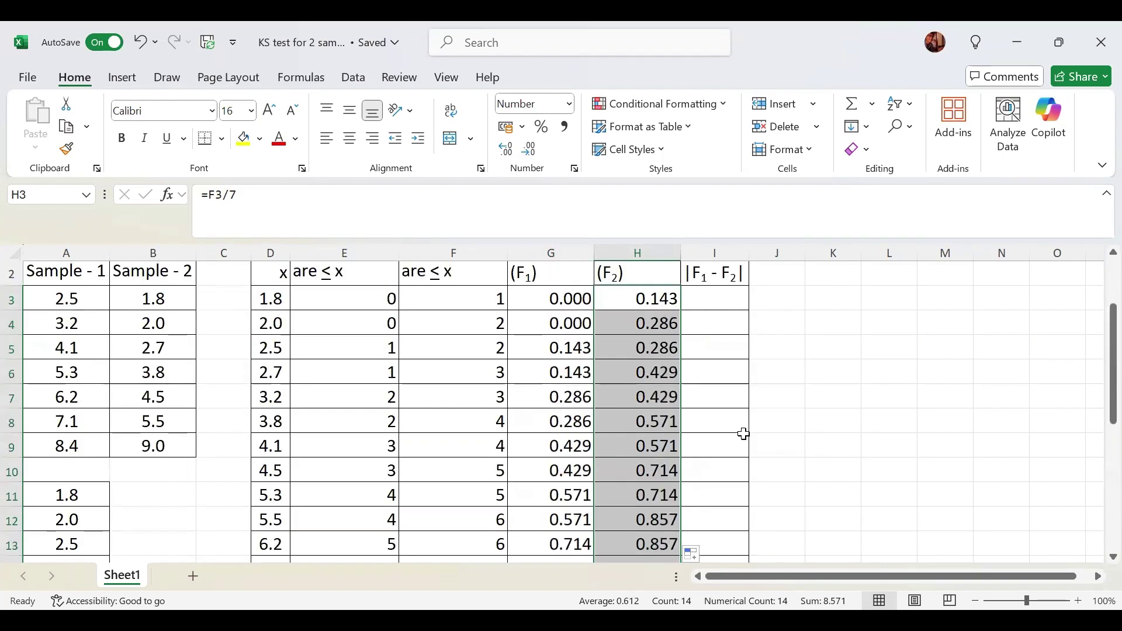
- Enter =ABS(G3-H3) in I3 and fill it down to I16, making D = 0.286
{"action": "left_click", "coordinate": [708, 397]}
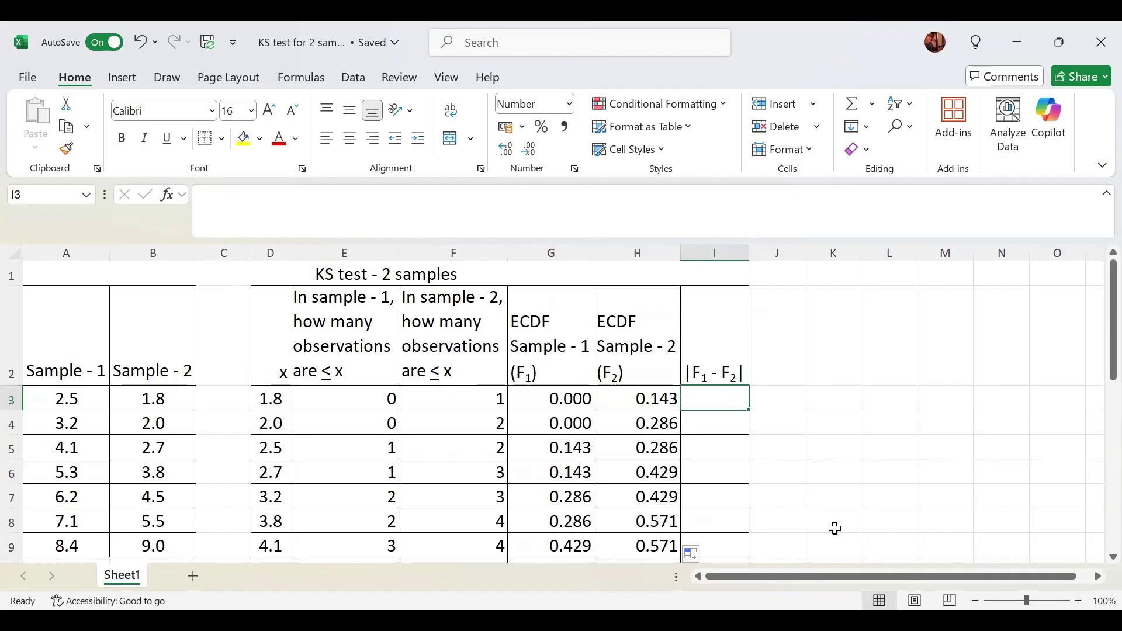
{"action": "type", "text": "=a"}
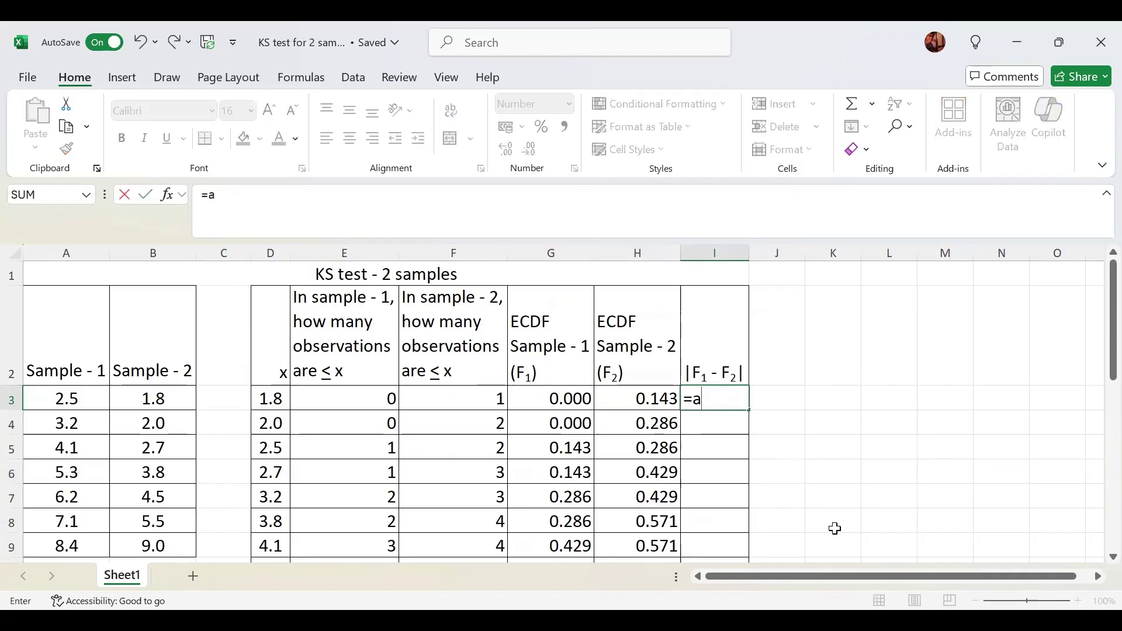
{"action": "type", "text": "bs("}
{"action": "key", "text": "Left"}
{"action": "key", "text": "Left"}
{"action": "type", "text": "-"}
{"action": "key", "text": "Left"}
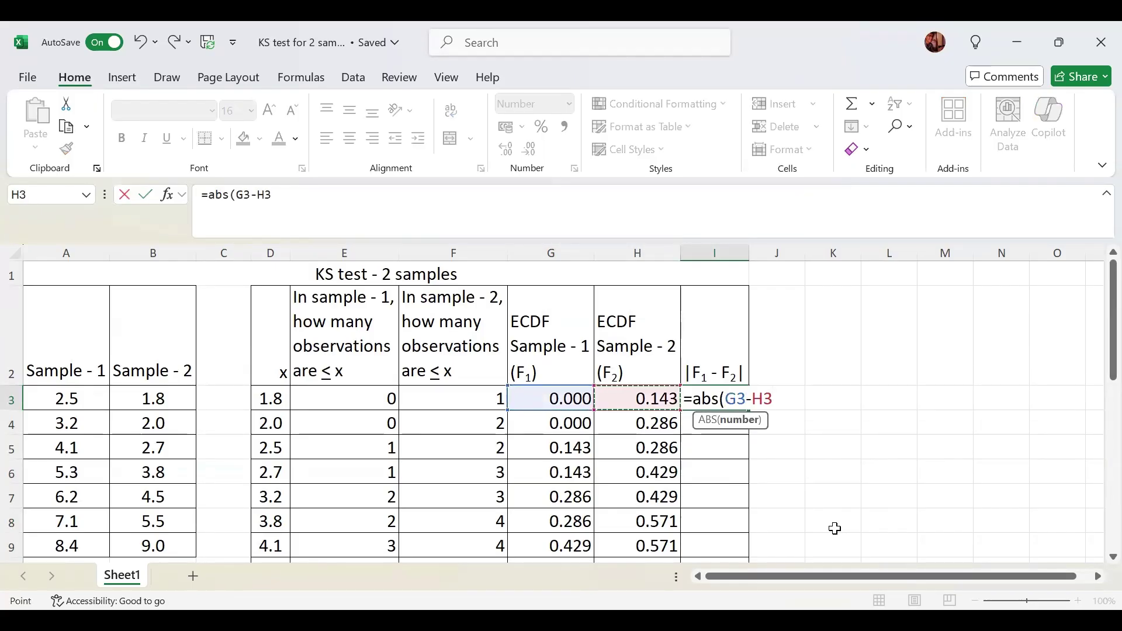
{"action": "type", "text": ")"}
{"action": "key", "text": "Return"}
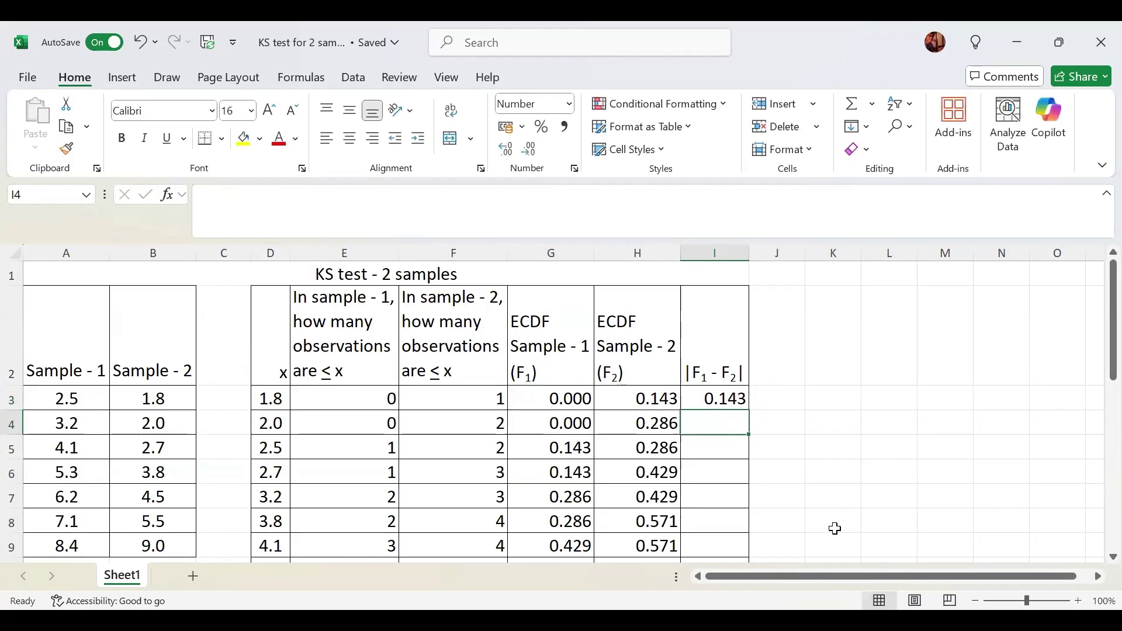
{"action": "key", "text": "Up"}
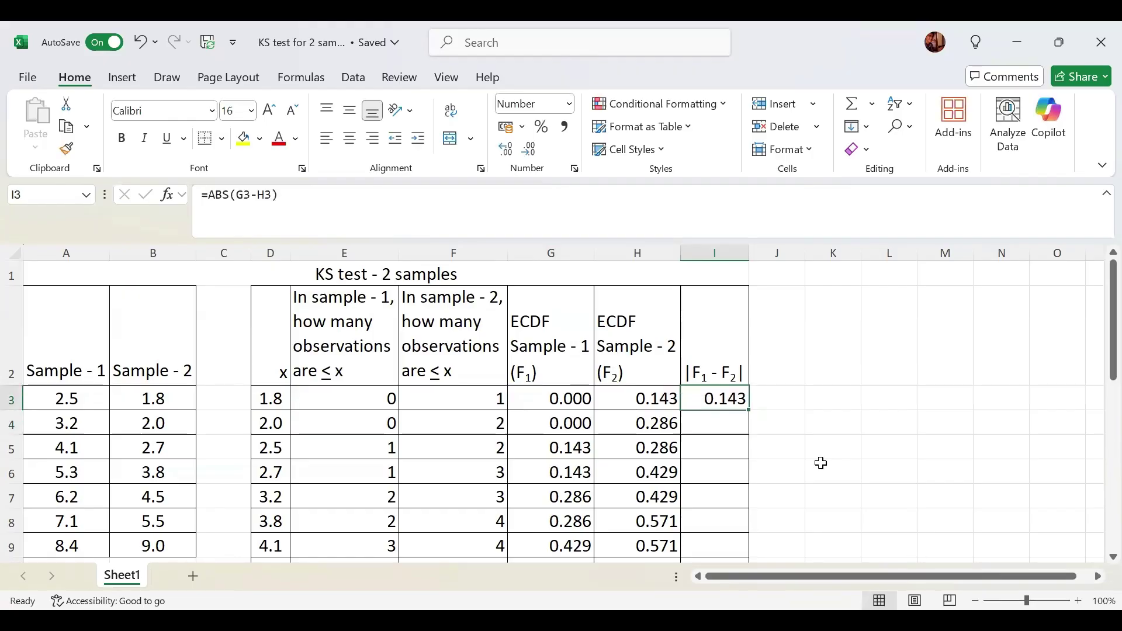
{"action": "left_click_drag", "start_coordinate": [750, 411], "coordinate": [752, 503]}
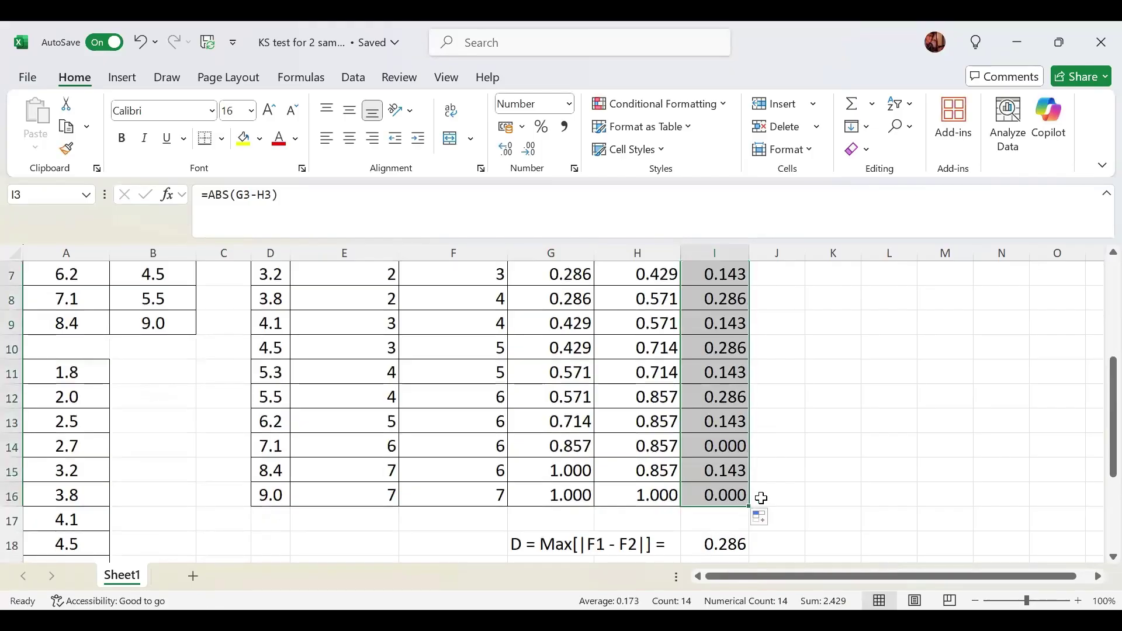
{"action": "scroll", "coordinate": [805, 484], "scroll_direction": "down", "scroll_amount": 1}
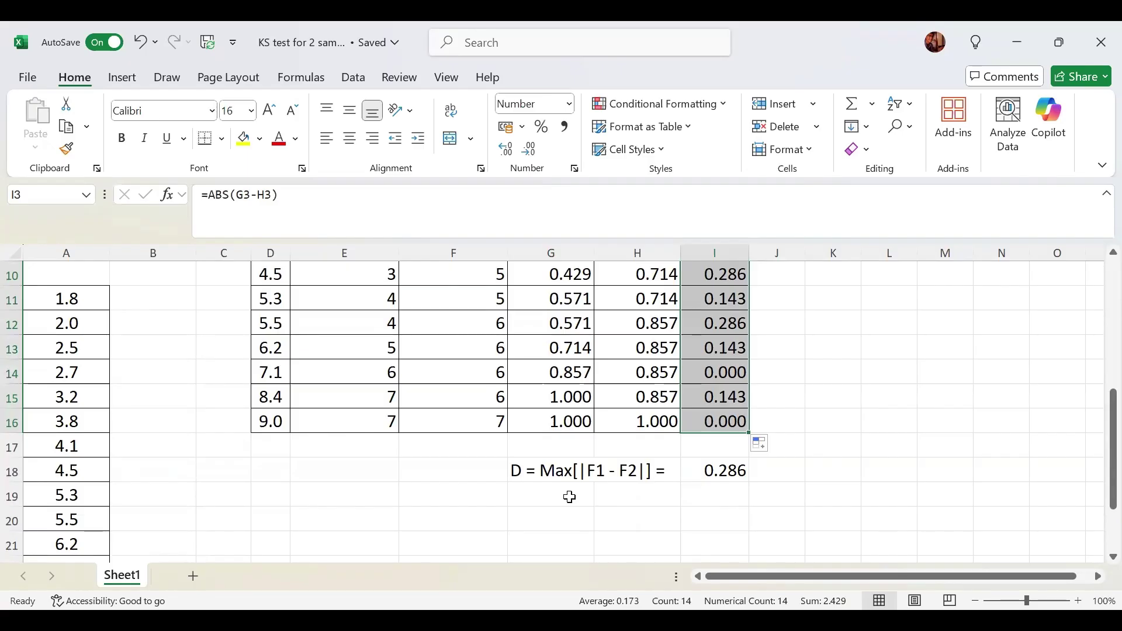
{"action": "scroll", "coordinate": [784, 404], "scroll_direction": "up", "scroll_amount": 3}
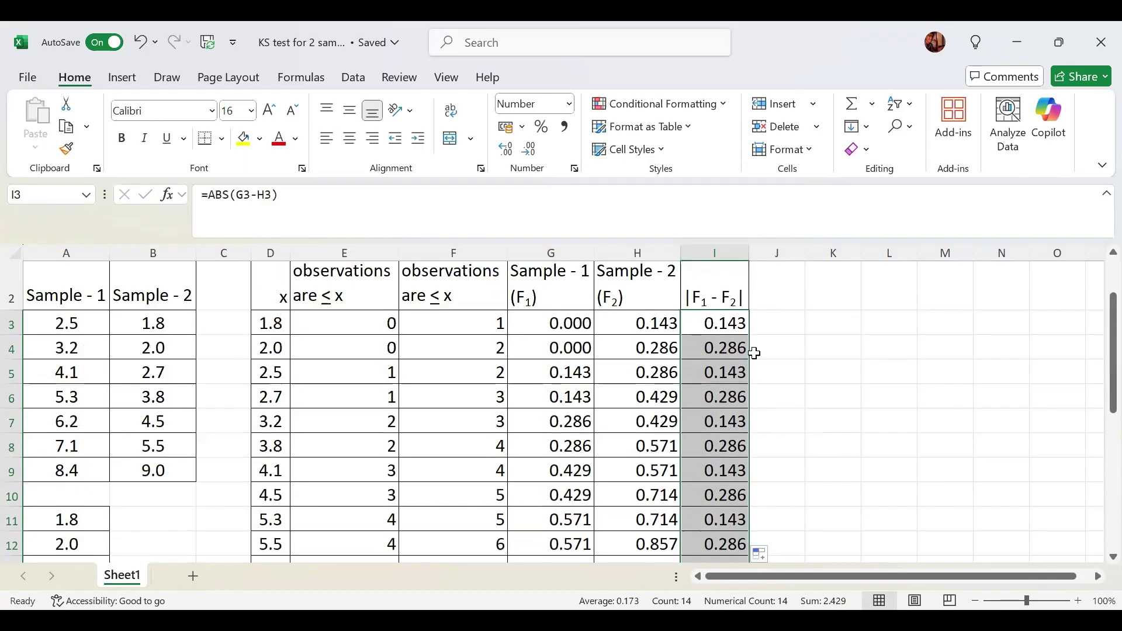
{"action": "scroll", "coordinate": [733, 485], "scroll_direction": "down", "scroll_amount": 2}
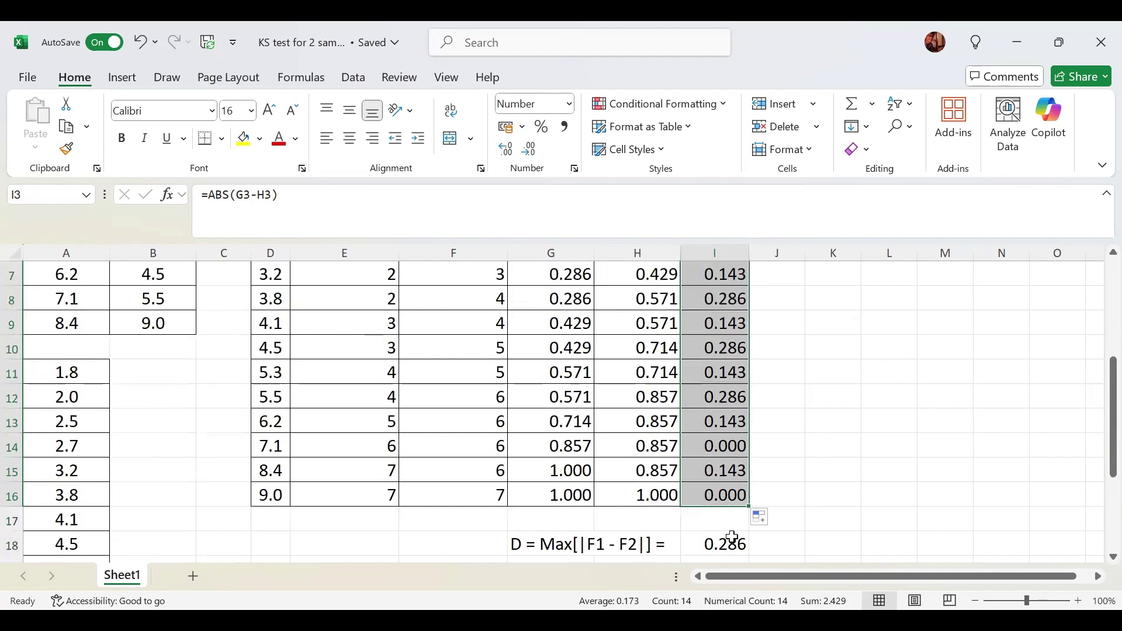
{"action": "scroll", "coordinate": [732, 537], "scroll_direction": "down", "scroll_amount": 1}
{"action": "scroll", "coordinate": [732, 536], "scroll_direction": "up", "scroll_amount": 3}
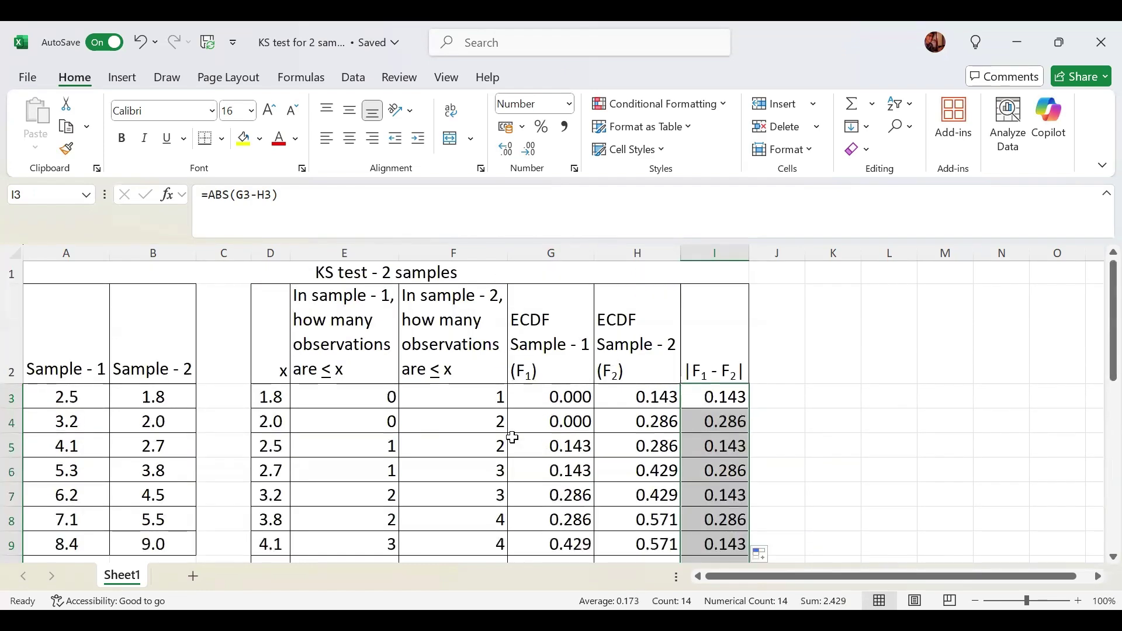
{"action": "scroll", "coordinate": [512, 437], "scroll_direction": "down", "scroll_amount": 2}
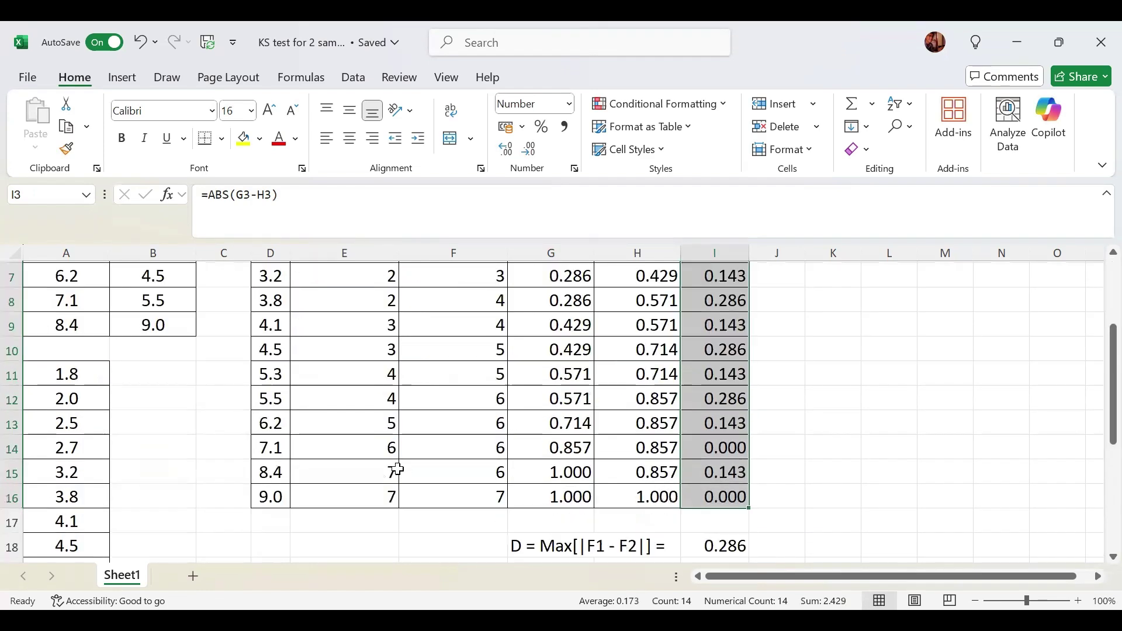
{"action": "left_click", "coordinate": [88, 361]}
{"action": "mouse_move", "coordinate": [109, 364]}
{"action": "left_mouse_down"}
{"action": "mouse_move", "coordinate": [126, 590]}
{"action": "mouse_move", "coordinate": [113, 576]}
{"action": "mouse_move", "coordinate": [126, 541]}
{"action": "left_mouse_up"}
- Undo the last edit and set the empty column C's width to 3
{"action": "key", "text": "ctrl+z"}
{"action": "left_click", "coordinate": [233, 458]}
{"action": "scroll", "coordinate": [227, 459], "scroll_direction": "up", "scroll_amount": 5}
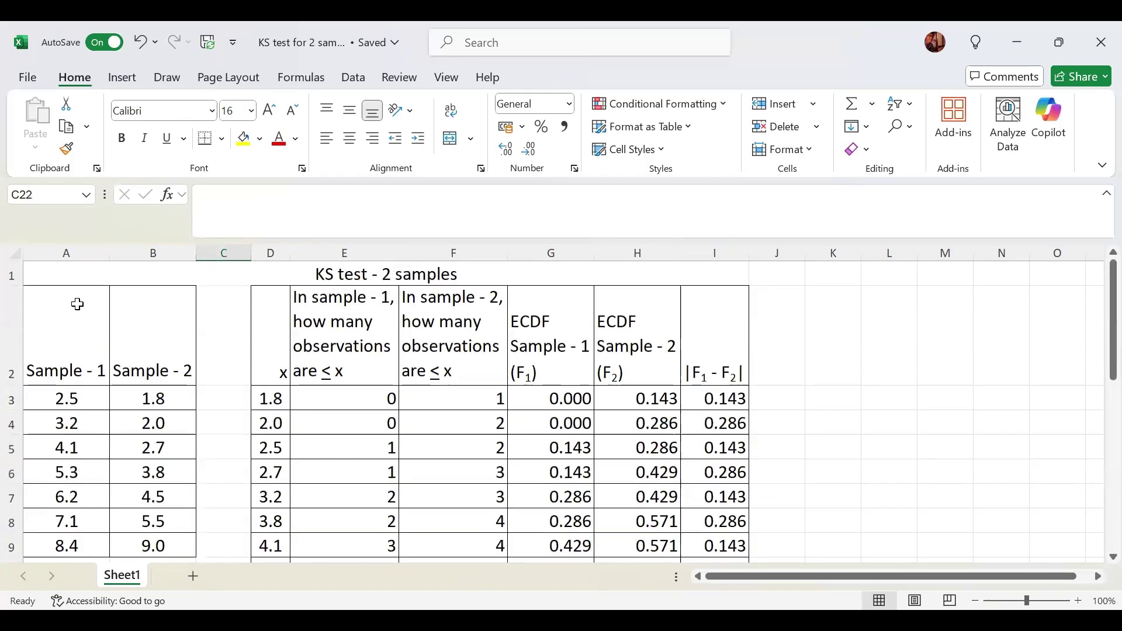
{"action": "left_click", "coordinate": [208, 256]}
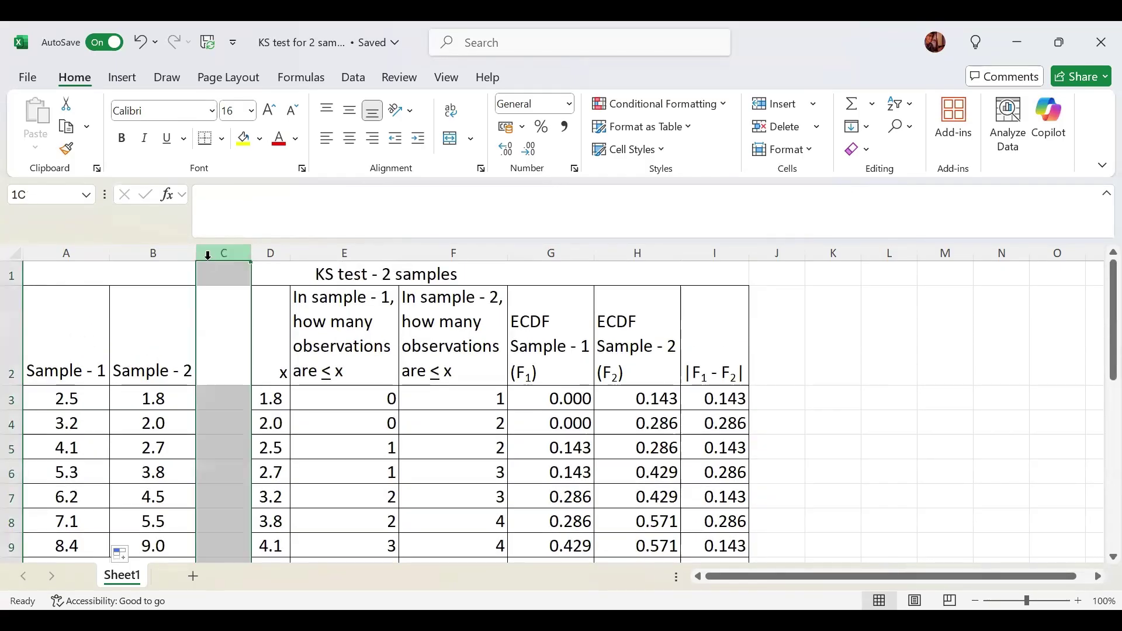
{"action": "right_click", "coordinate": [208, 256]}
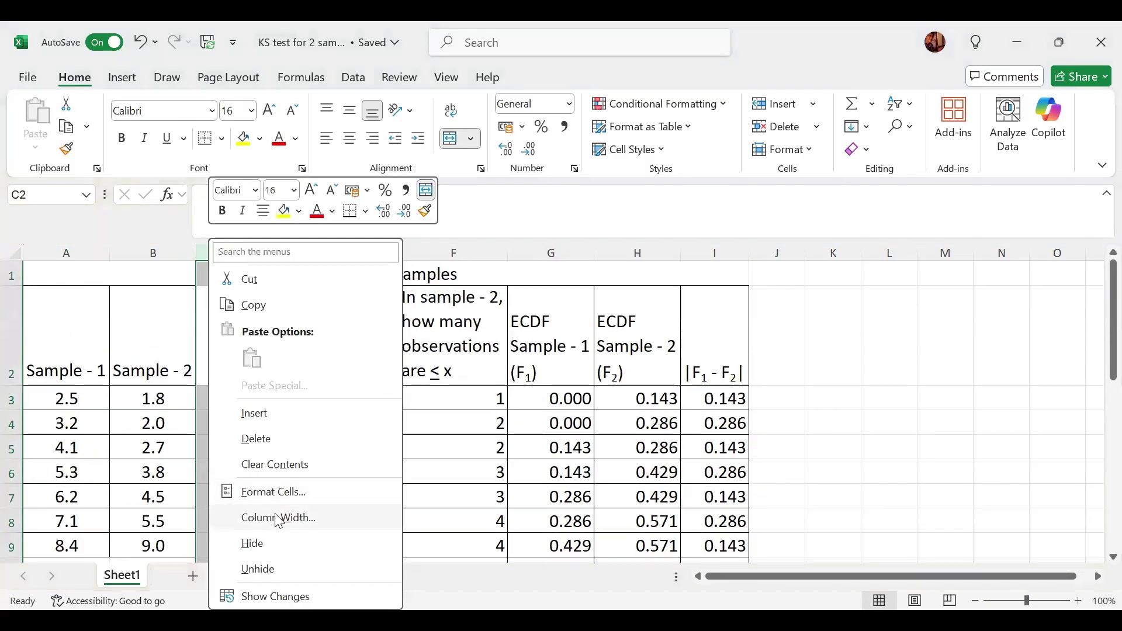
{"action": "left_click", "coordinate": [277, 517]}
{"action": "type", "text": "3"}
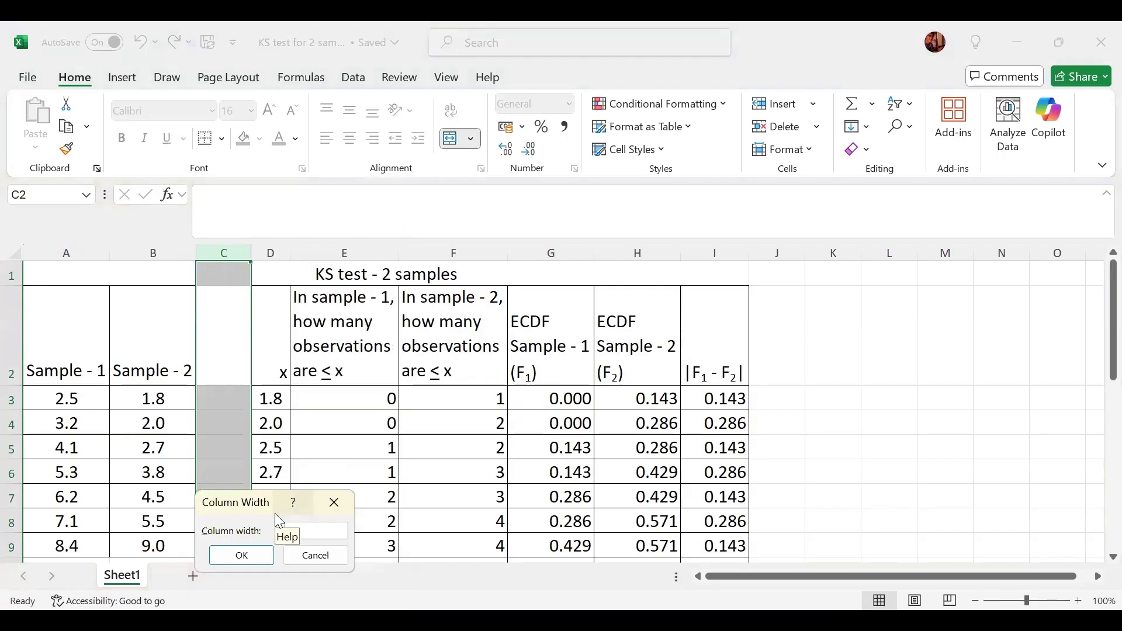
{"action": "key", "text": "Return"}
{"action": "left_click", "coordinate": [758, 401]}
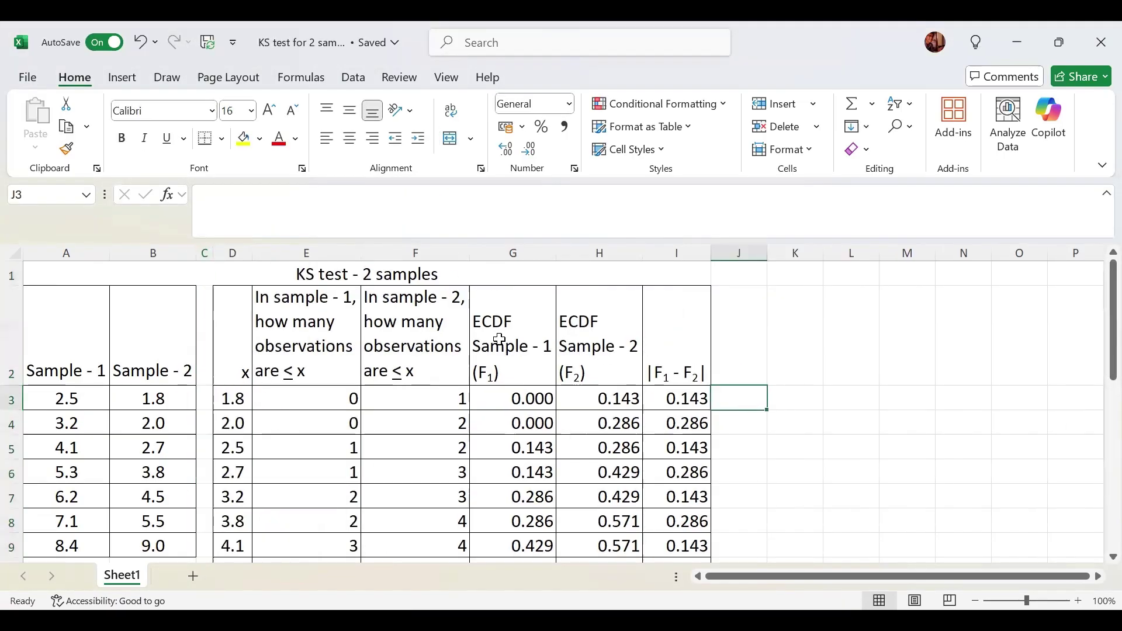
- Copy the KS test table from its title through the D = Max row
{"action": "left_click_drag", "start_coordinate": [150, 275], "coordinate": [231, 572]}
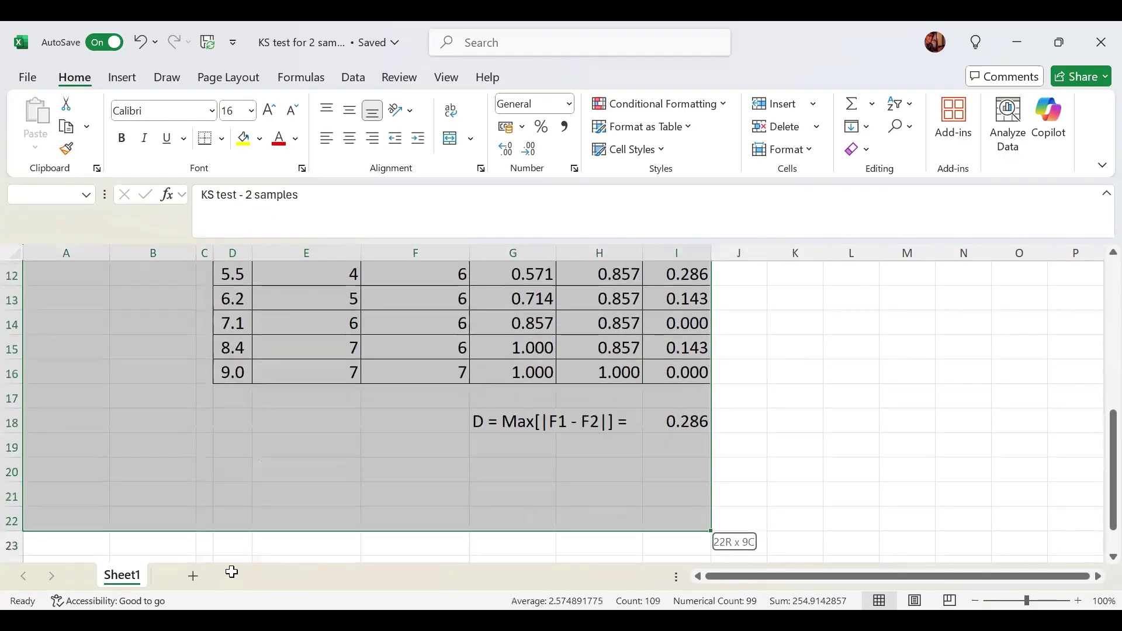
{"action": "left_click_drag", "start_coordinate": [255, 423], "coordinate": [255, 422]}
{"action": "right_click", "coordinate": [255, 423]}
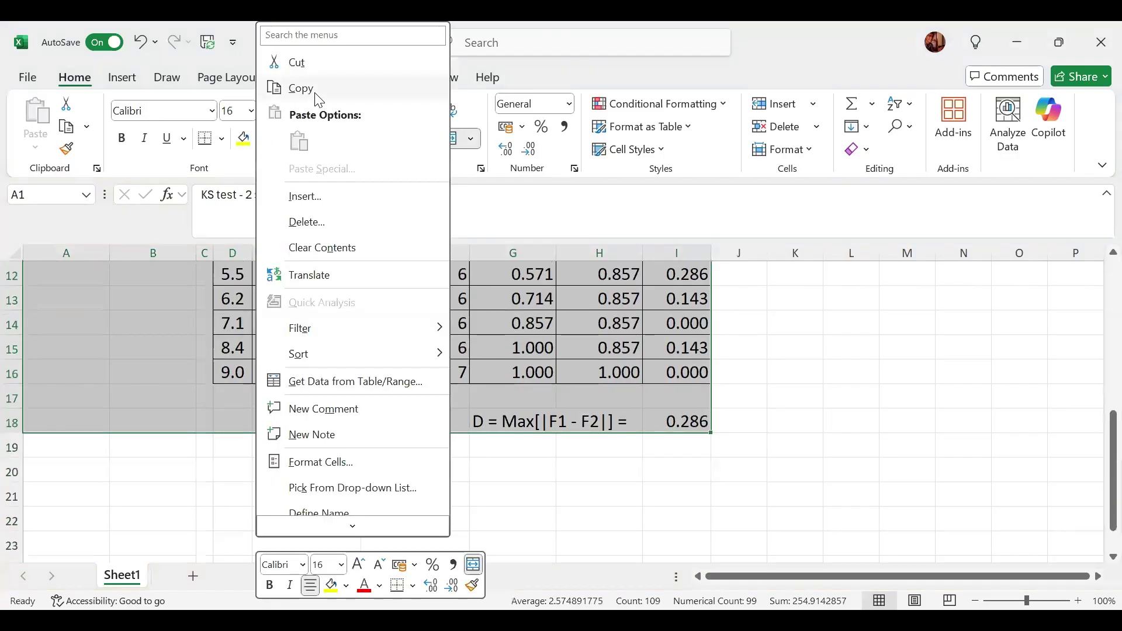
{"action": "left_click", "coordinate": [316, 94]}
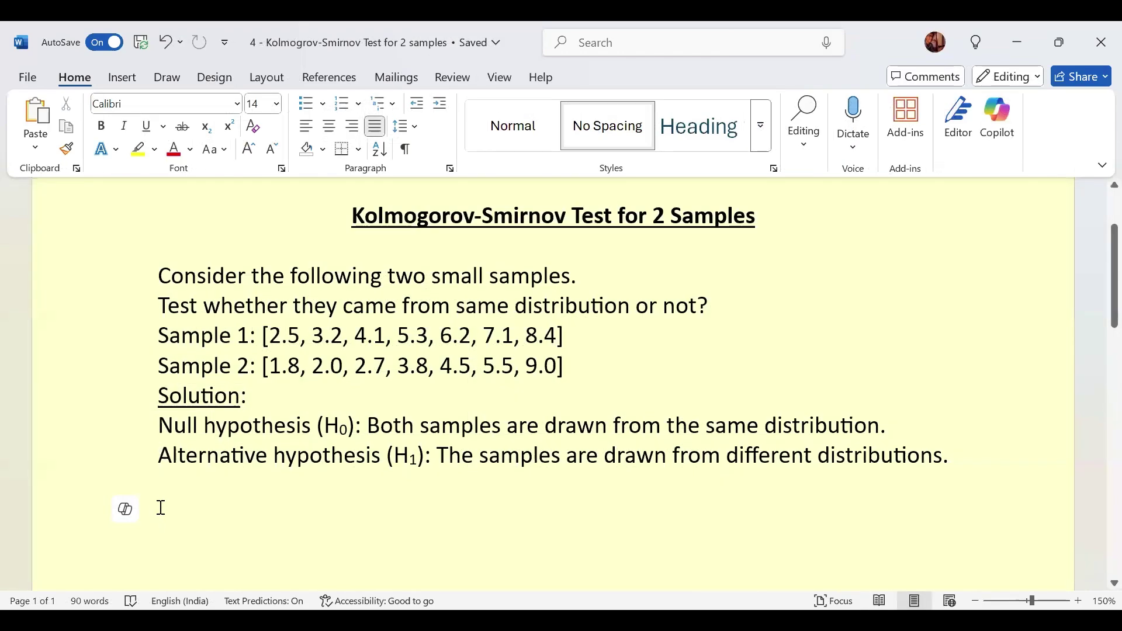
- Paste the KS table on the blank line, keeping its Excel source formatting
{"action": "right_click", "coordinate": [161, 507]}
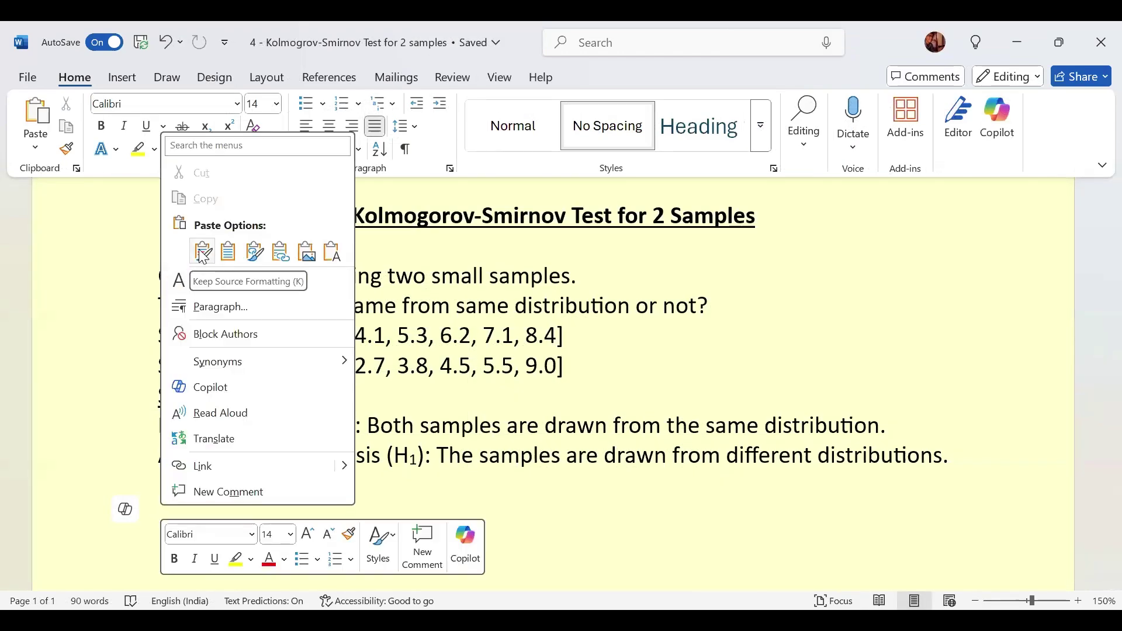
{"action": "left_click", "coordinate": [202, 252]}
{"action": "scroll", "coordinate": [303, 368], "scroll_direction": "up", "scroll_amount": 12}
{"action": "scroll", "coordinate": [251, 338], "scroll_direction": "up", "scroll_amount": 2}
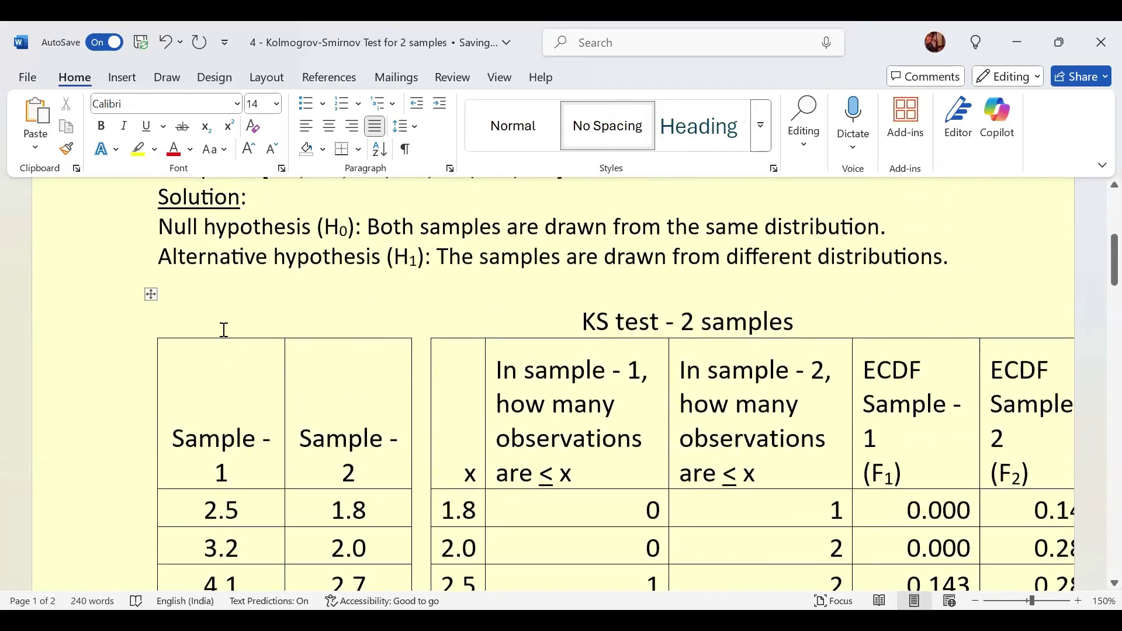
- AutoFit the pasted table's columns to their contents
{"action": "left_click", "coordinate": [151, 294]}
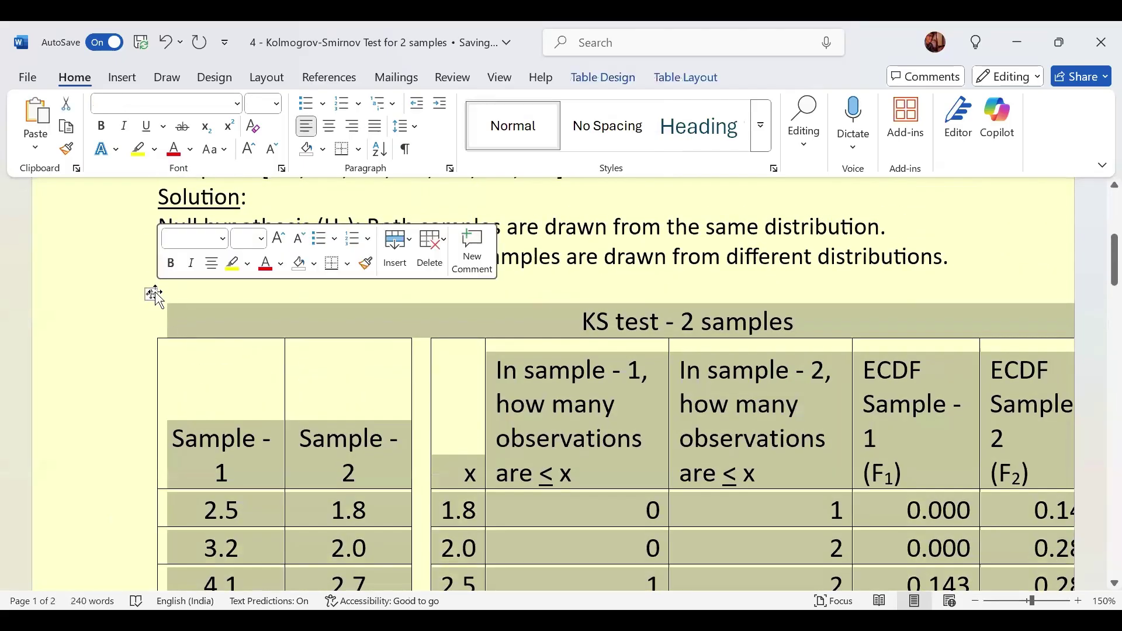
{"action": "right_click", "coordinate": [153, 297]}
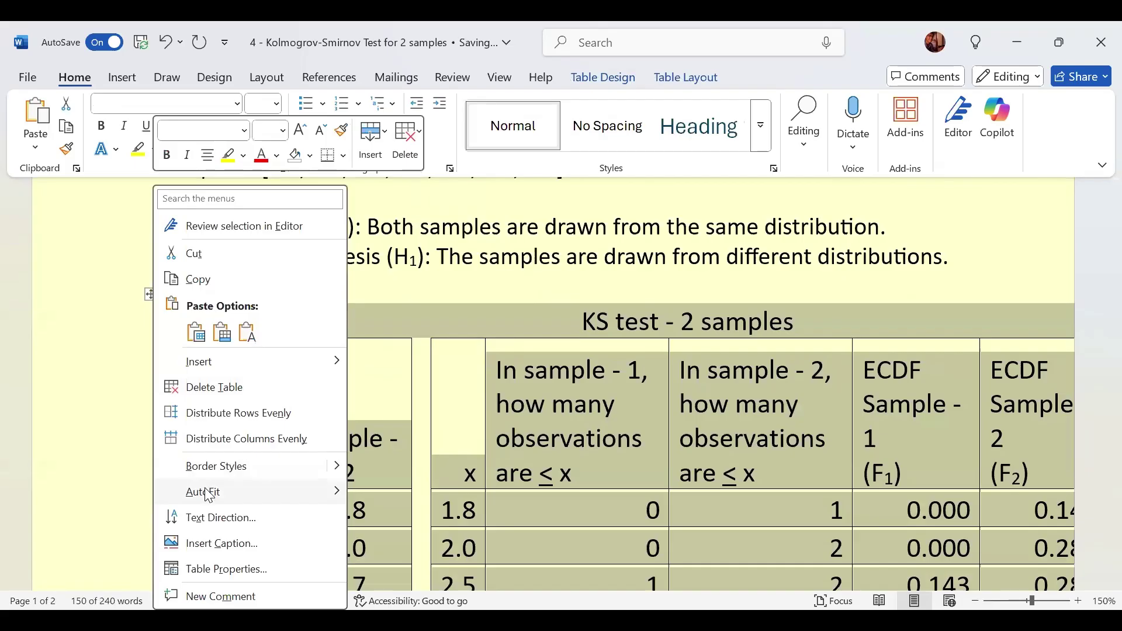
{"action": "mouse_move", "coordinate": [207, 494]}
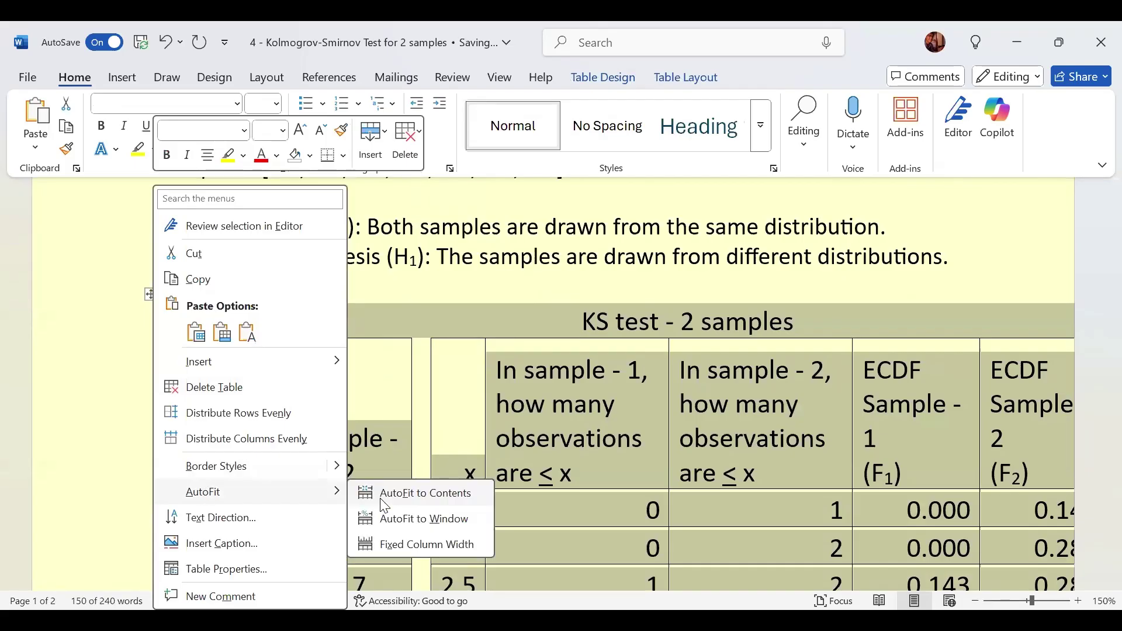
{"action": "left_click", "coordinate": [384, 506]}
{"action": "scroll", "coordinate": [404, 442], "scroll_direction": "down", "scroll_amount": 3}
{"action": "scroll", "coordinate": [309, 264], "scroll_direction": "up", "scroll_amount": 4}
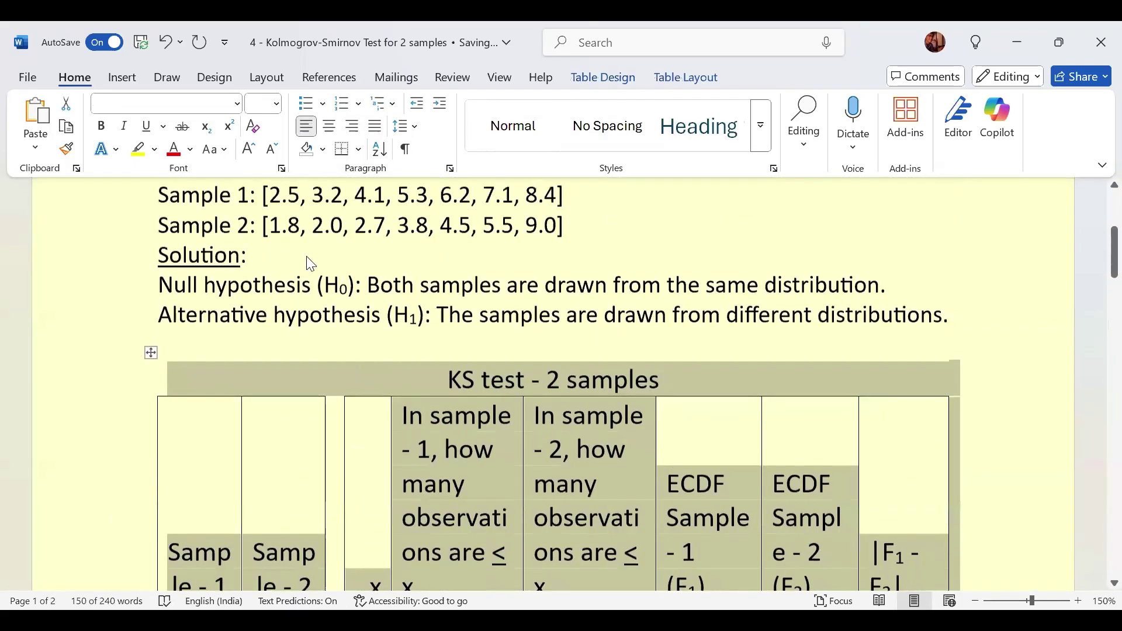
- Set the table text to 12 point
{"action": "left_click", "coordinate": [277, 103]}
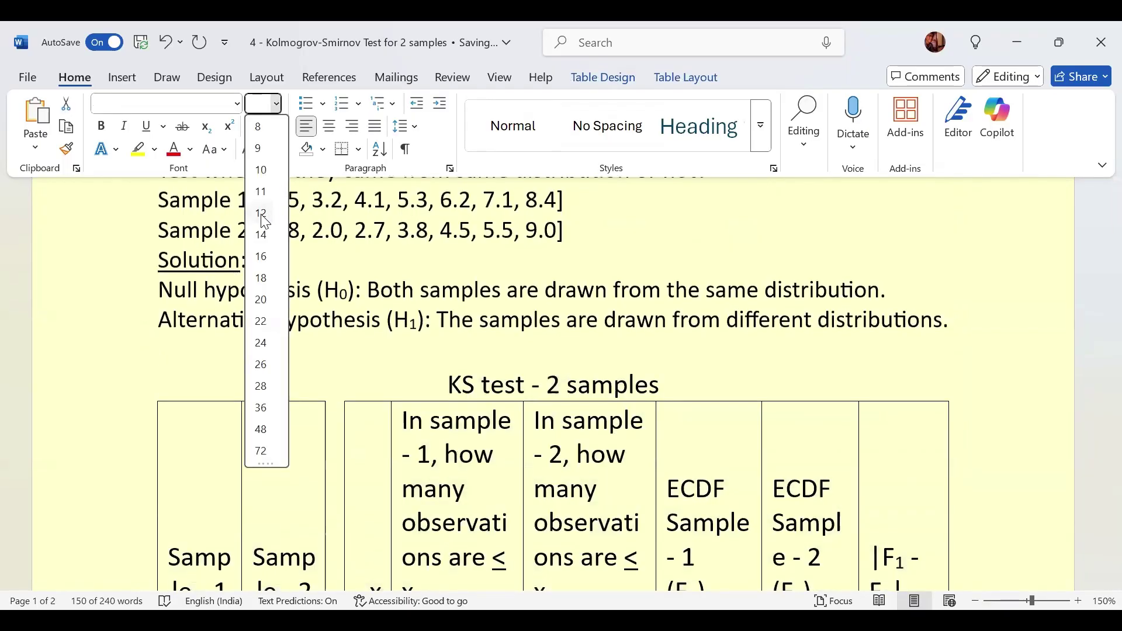
{"action": "left_click", "coordinate": [261, 213]}
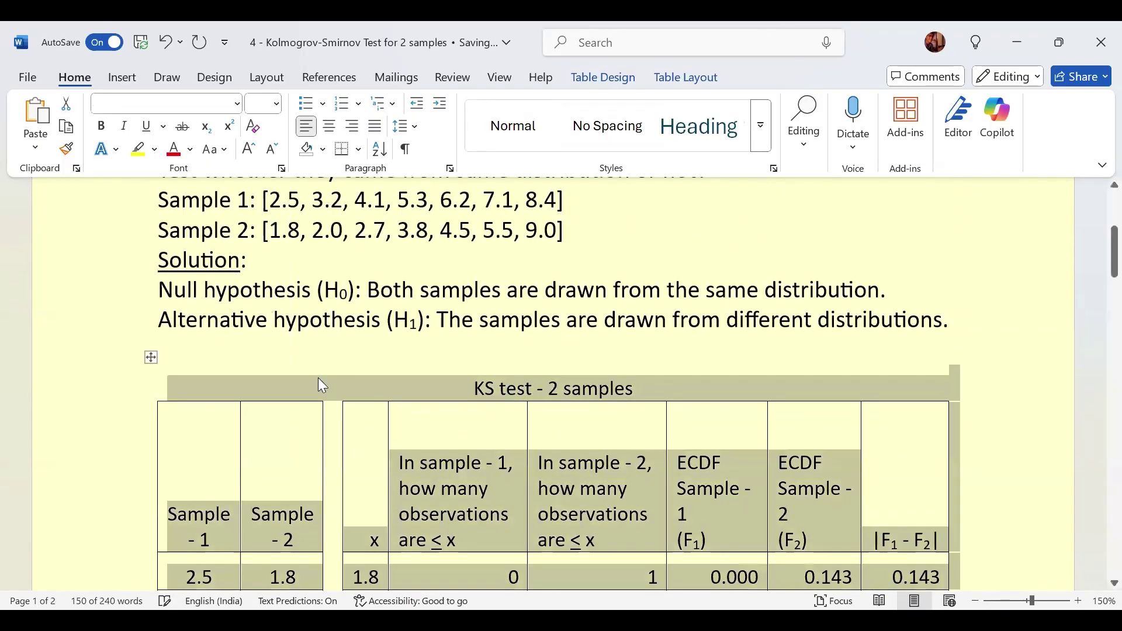
{"action": "scroll", "coordinate": [388, 495], "scroll_direction": "down", "scroll_amount": 10}
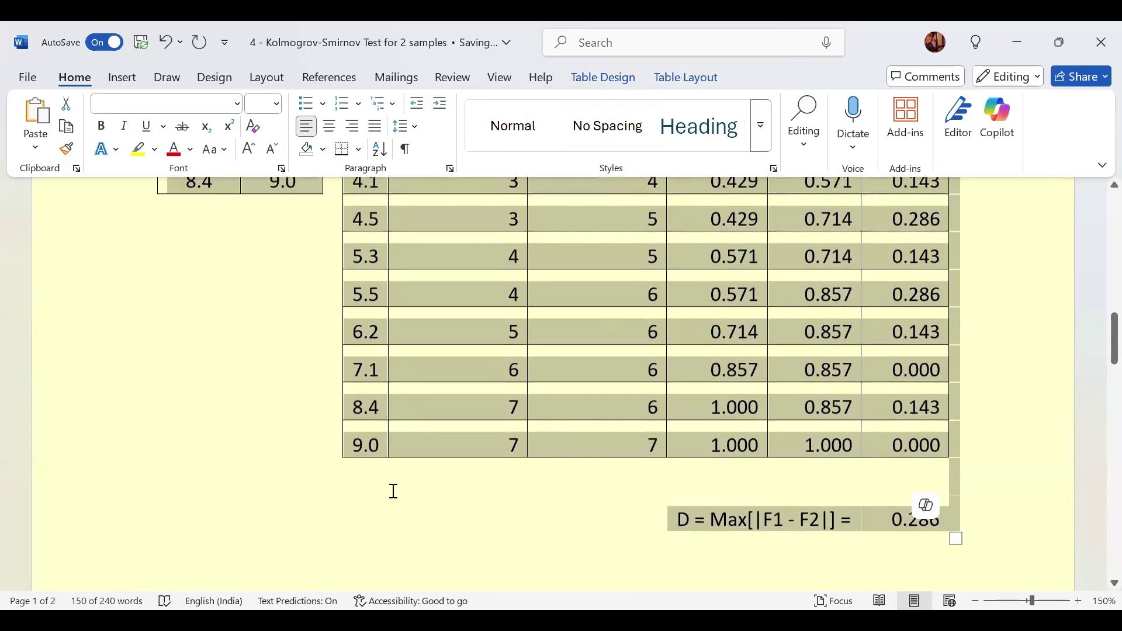
{"action": "scroll", "coordinate": [393, 490], "scroll_direction": "down", "scroll_amount": 3}
{"action": "left_click", "coordinate": [482, 491]}
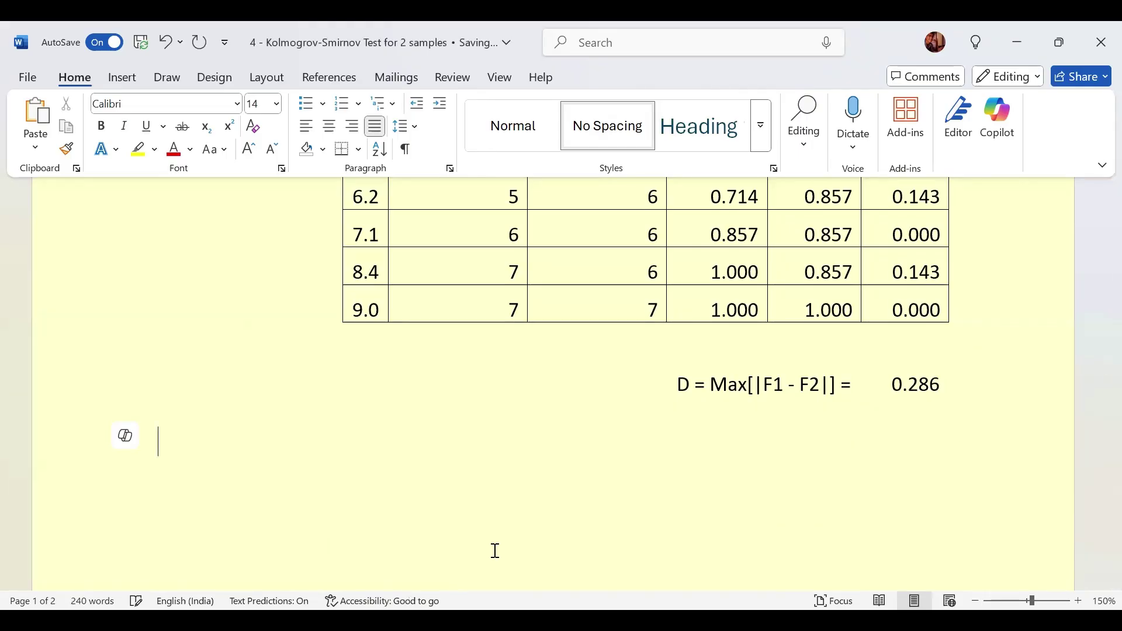
- Redo the 'Find the critical value' heading and paragraph, then go to the end of 'is ='
{"action": "key", "text": "ctrl+y"}
{"action": "key", "text": "ctrl+y"}
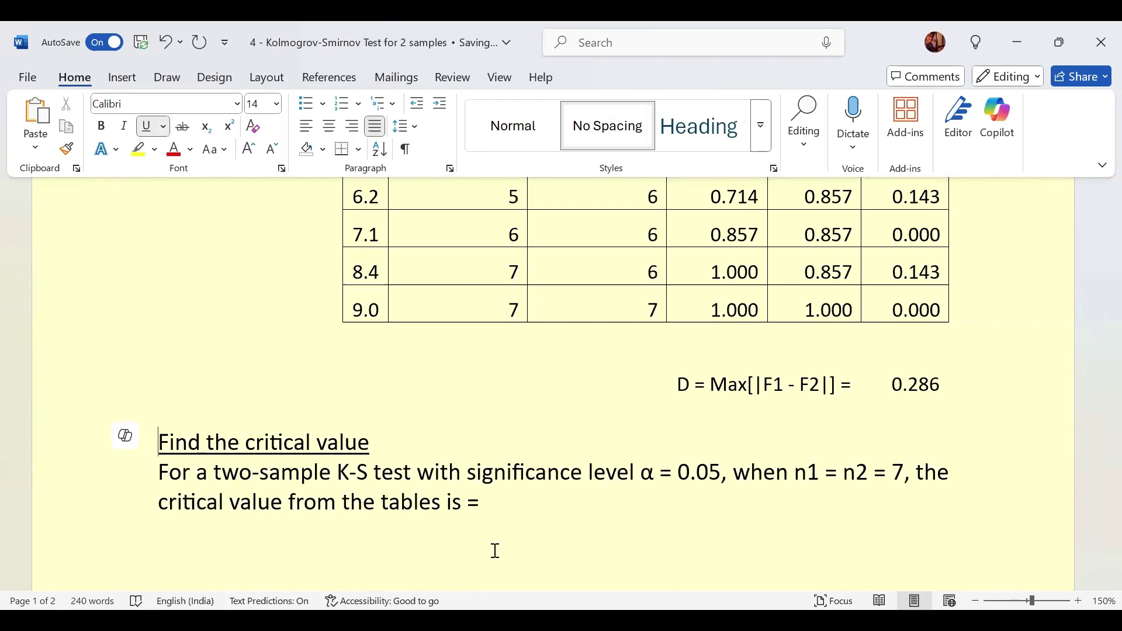
{"action": "key", "text": "Down"}
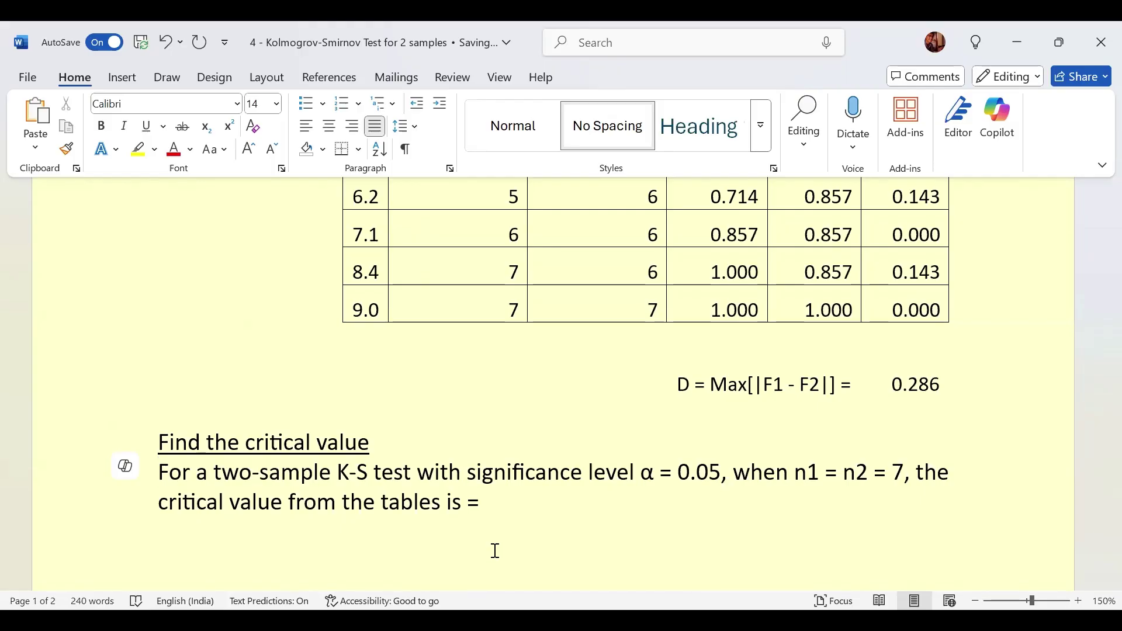
{"action": "key", "text": "Down"}
{"action": "key", "text": "ctrl+Right"}
{"action": "key", "text": "ctrl+Right"}
{"action": "key", "text": "ctrl+Right"}
{"action": "key", "text": "End"}
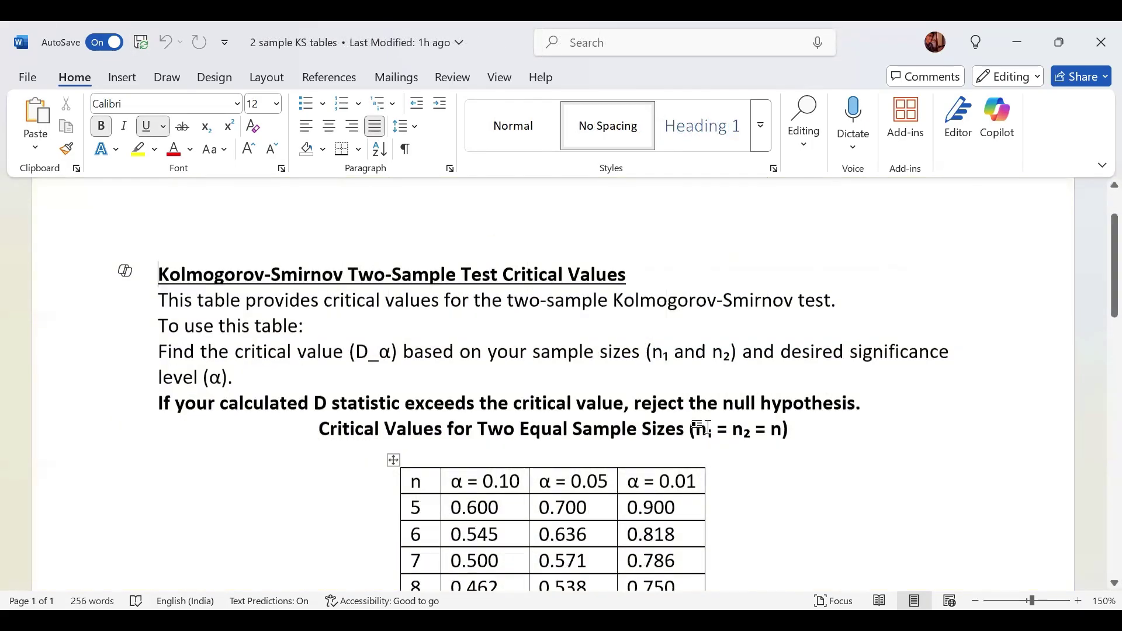
- Type the critical value 0.571 after 'is =', taken from the n = 7, α = 0.05 table entry
{"action": "scroll", "coordinate": [709, 428], "scroll_direction": "down", "scroll_amount": 2}
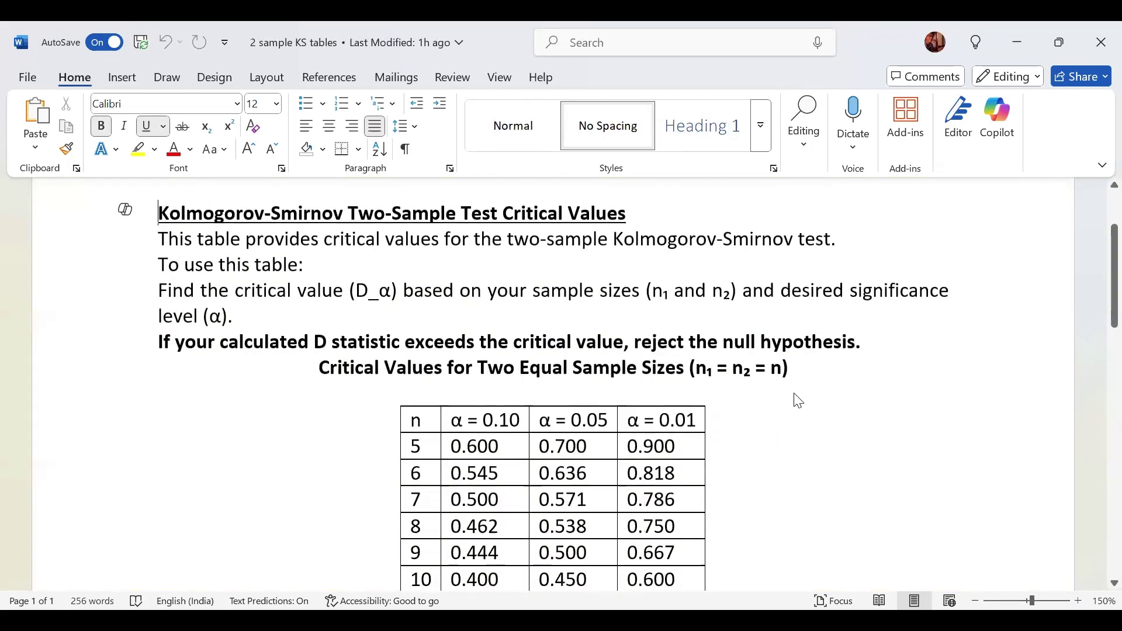
{"action": "scroll", "coordinate": [778, 424], "scroll_direction": "down", "scroll_amount": 3}
{"action": "scroll", "coordinate": [782, 426], "scroll_direction": "up", "scroll_amount": 2}
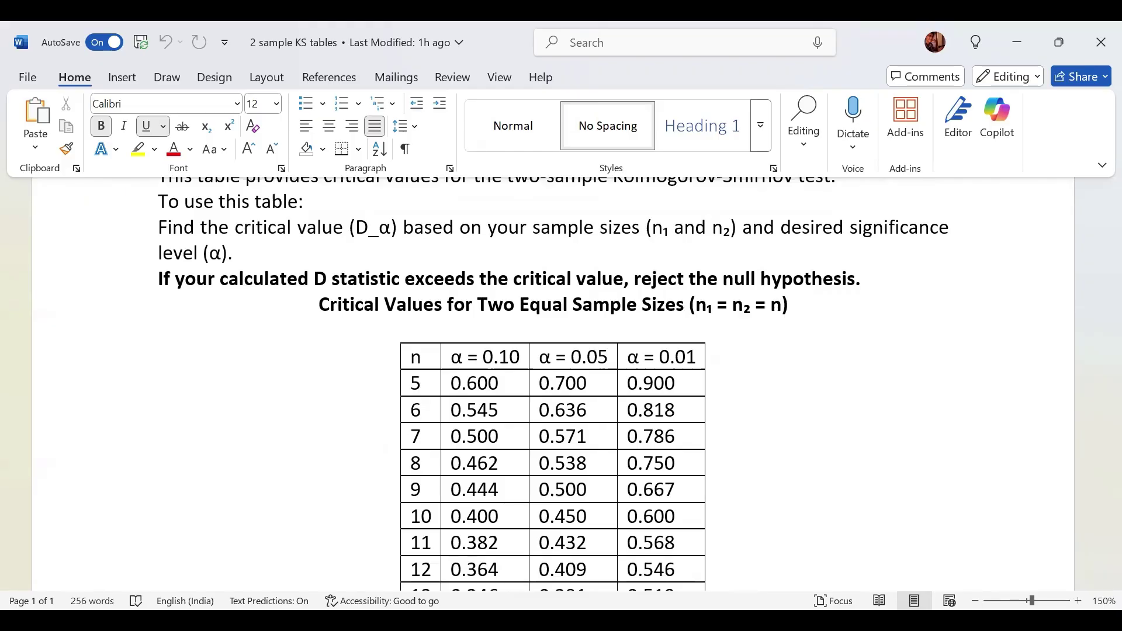
{"action": "key", "text": "alt+Tab"}
{"action": "type", "text": ".5712"}
{"action": "key", "text": "BackSpace"}
{"action": "left_click", "coordinate": [389, 504]}
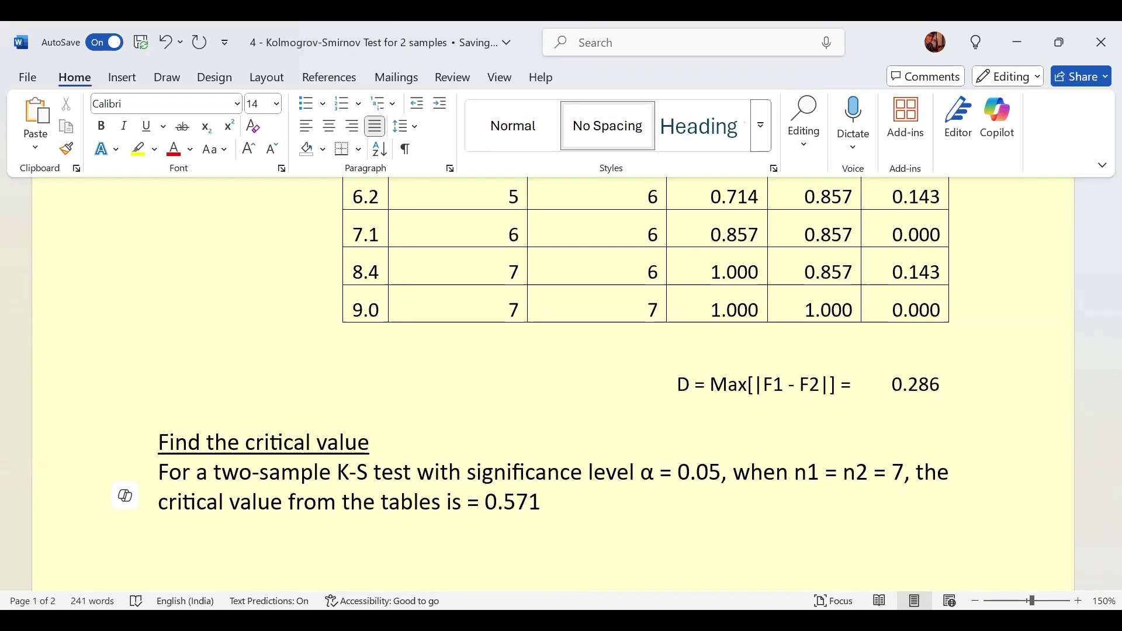
{"action": "double_click", "coordinate": [170, 544]}
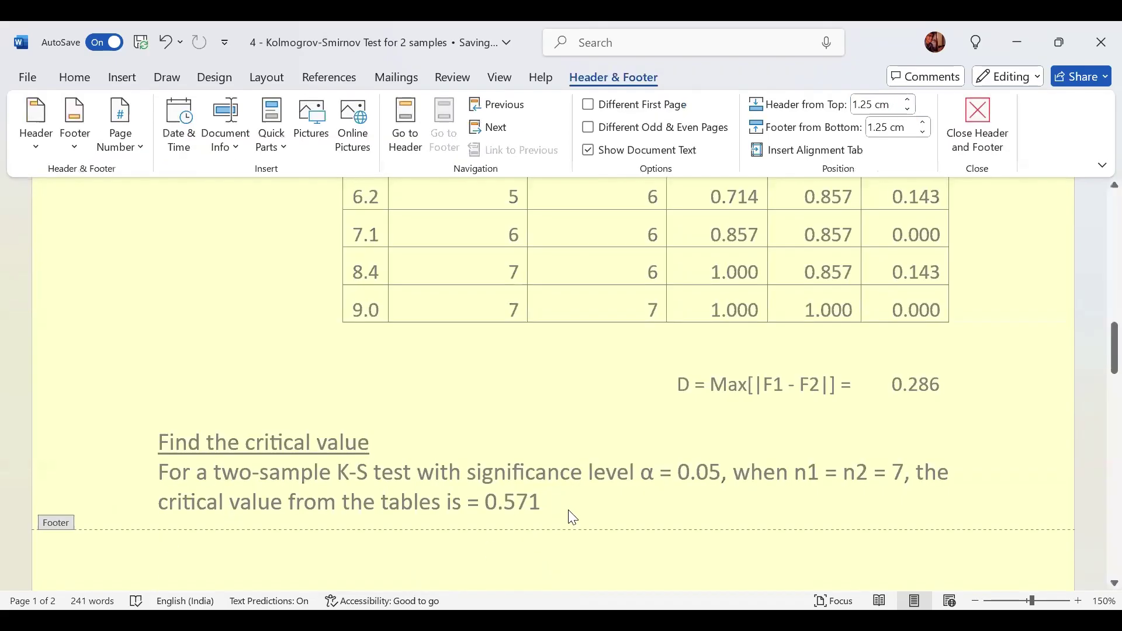
{"action": "double_click", "coordinate": [584, 512]}
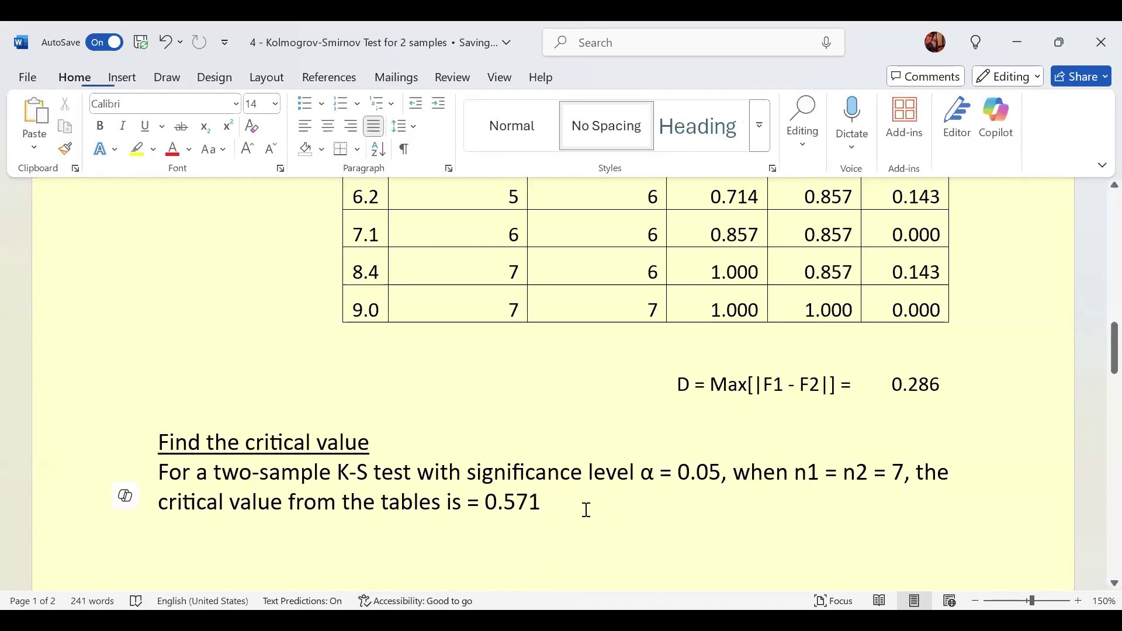
- Under Inference, state that D = 0.286 is below critical value 0.57, failing to reject the null at 0.05
{"action": "scroll", "coordinate": [576, 502], "scroll_direction": "down", "scroll_amount": 3}
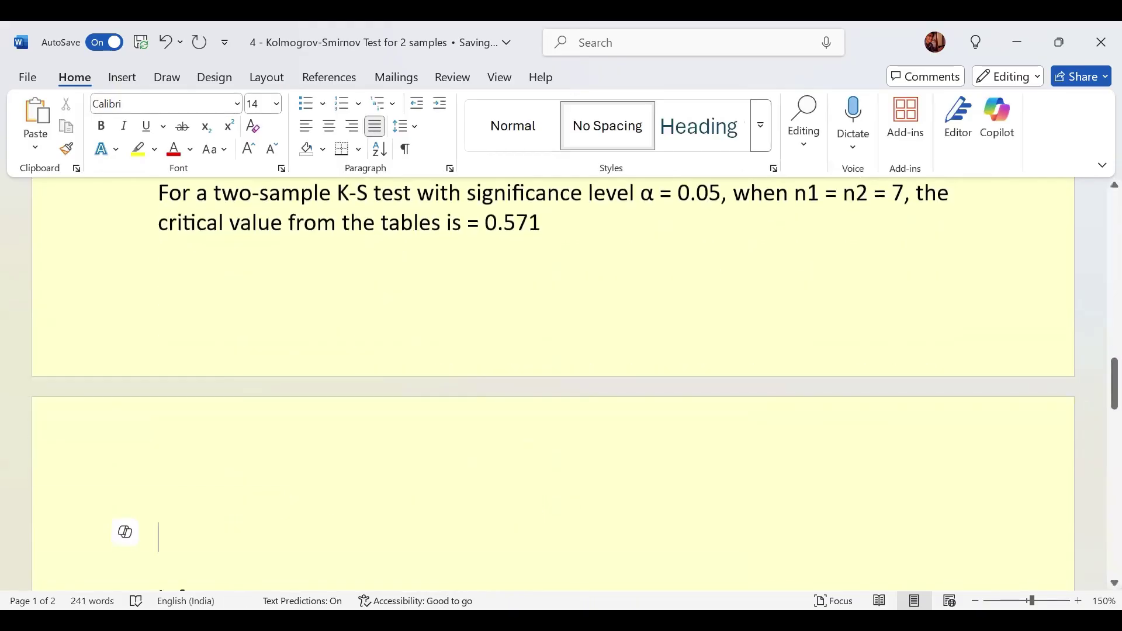
{"action": "key", "text": "Delete"}
{"action": "key", "text": "Delete"}
{"action": "key", "text": "Down"}
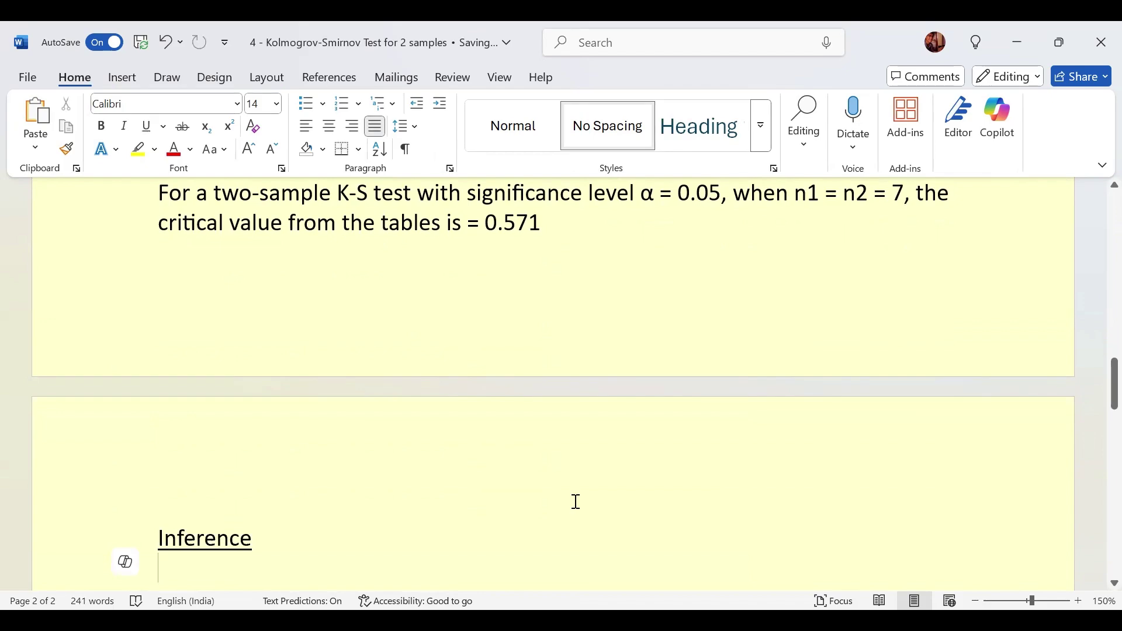
{"action": "type", "text": "Since"}
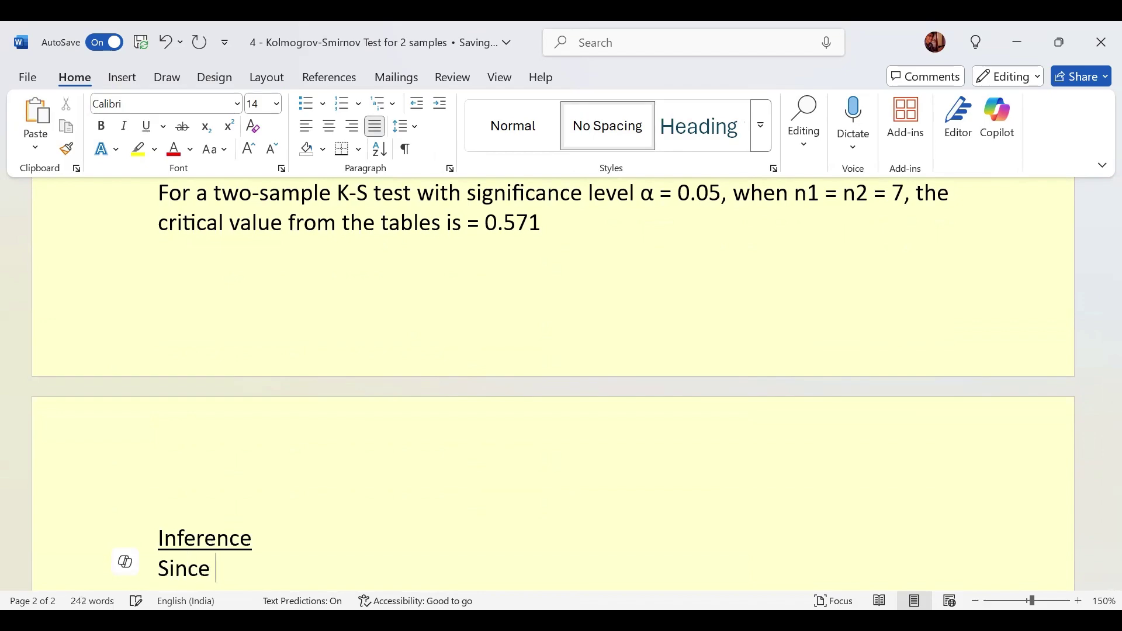
{"action": "type", "text": " our test statistic"}
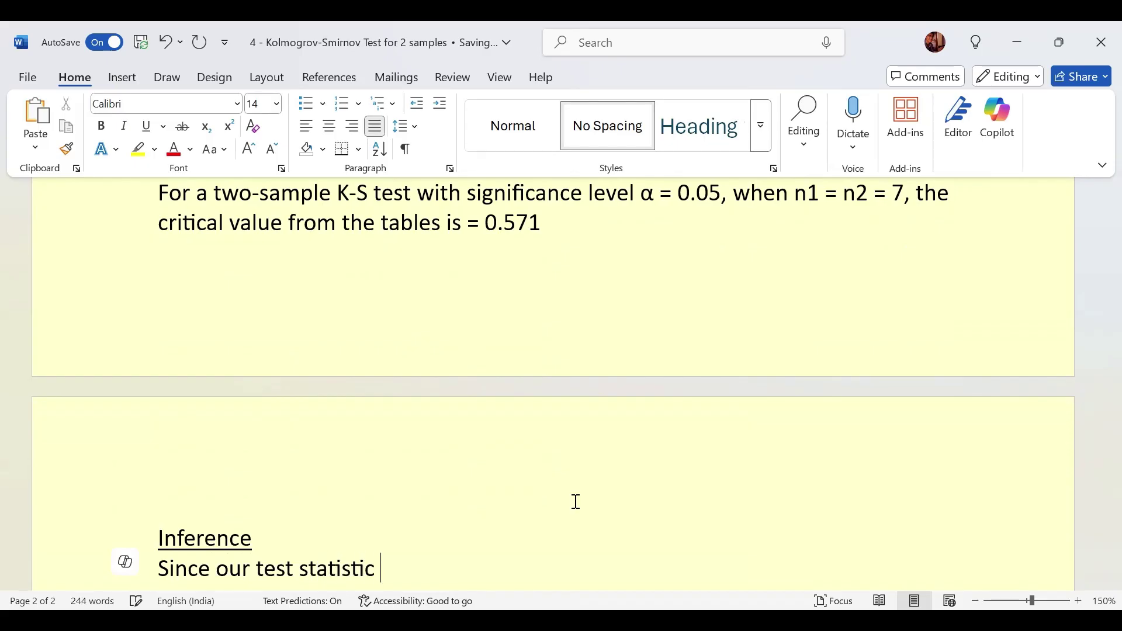
{"action": "type", "text": " D = 0.27"}
{"action": "key", "text": "BackSpace"}
{"action": "type", "text": "86 "}
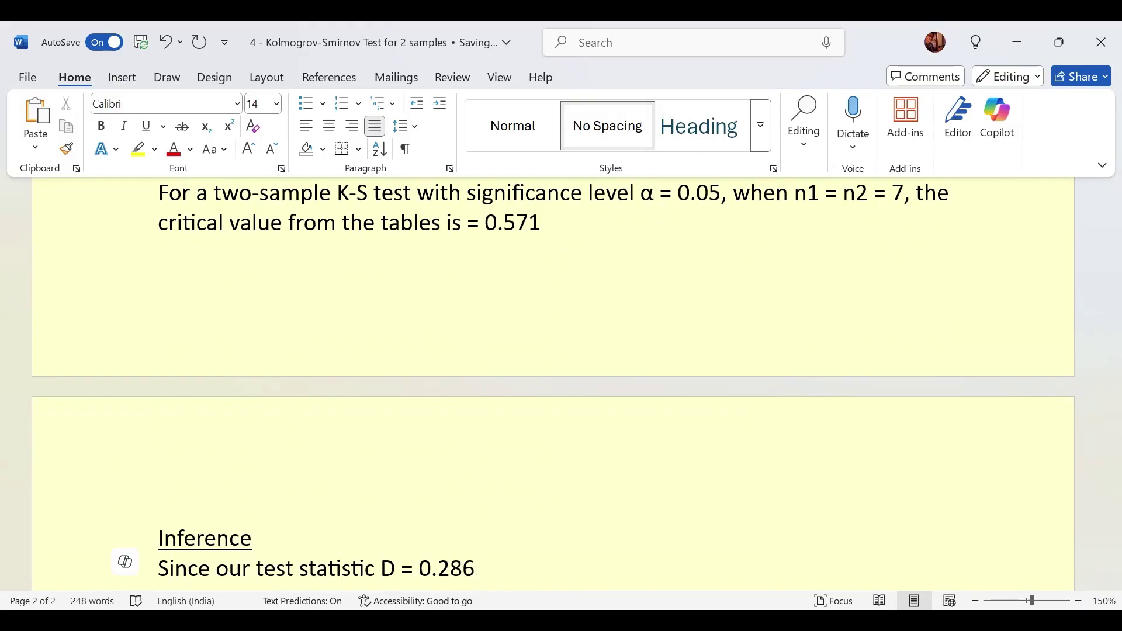
{"action": "type", "text": "is less than"}
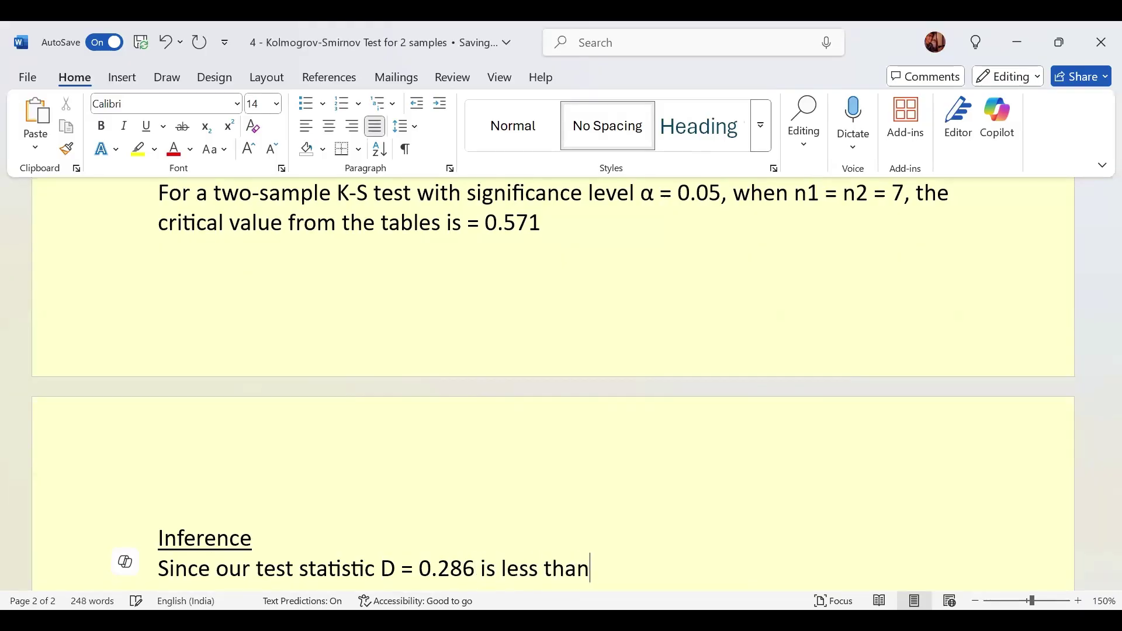
{"action": "type", "text": " the critical val"}
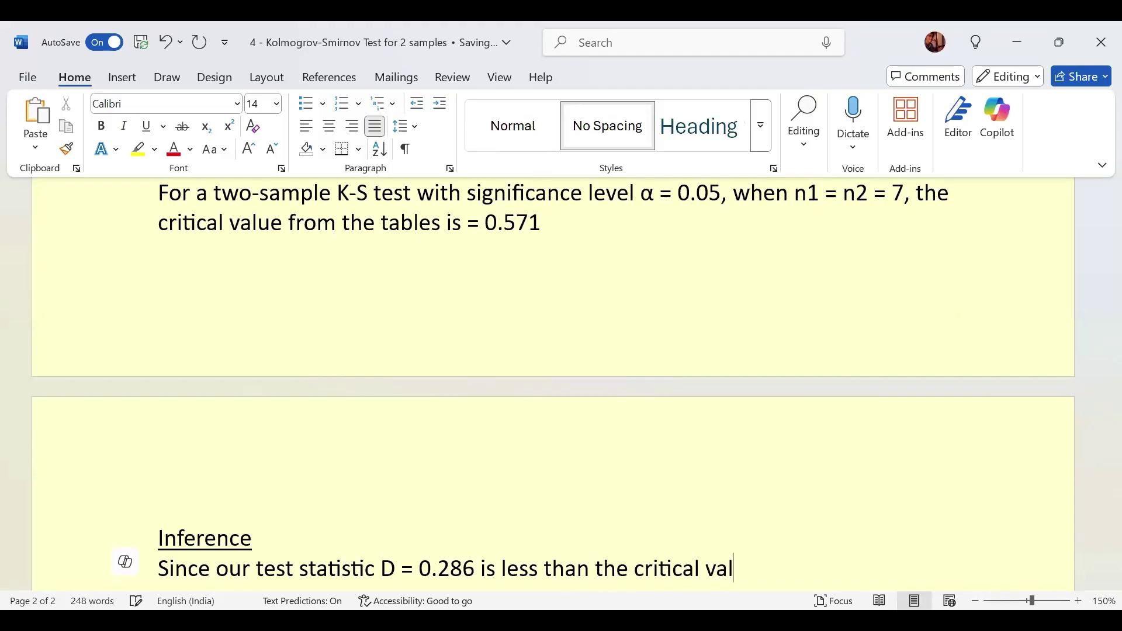
{"action": "type", "text": "ue which is "}
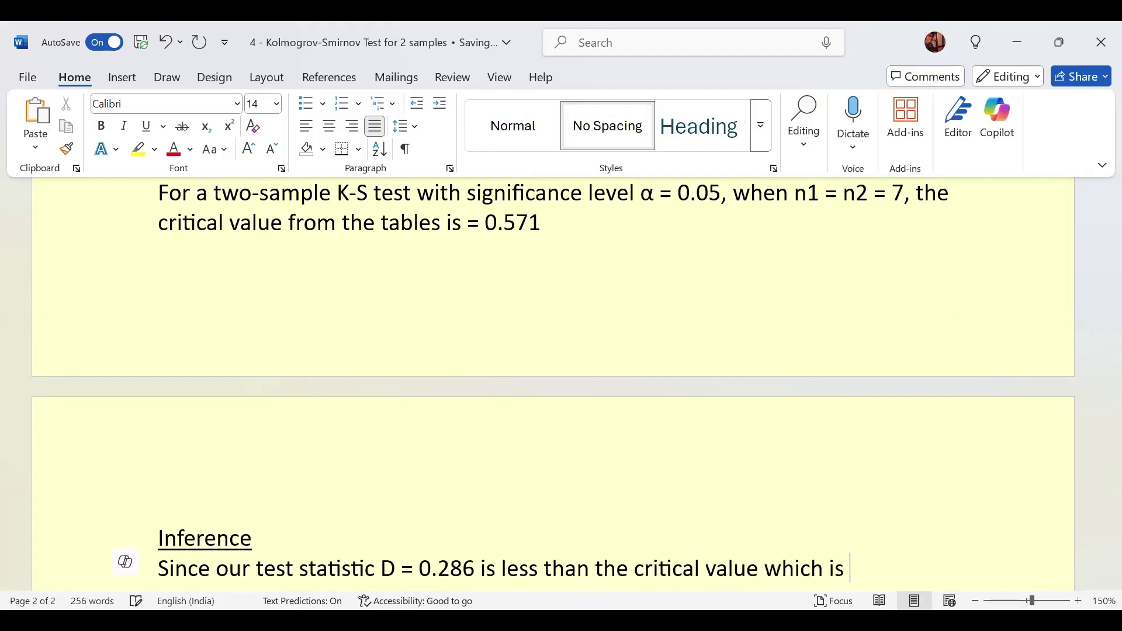
{"action": "type", "text": "0.571,"}
{"action": "type", "text": "we fail"}
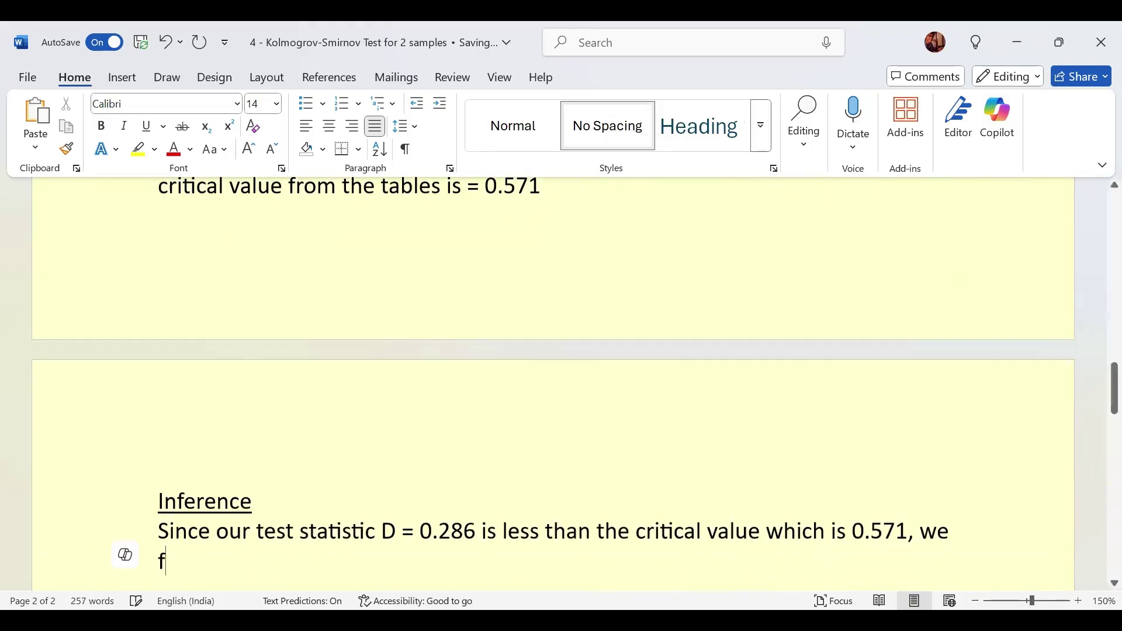
{"action": "type", "text": " to reject"}
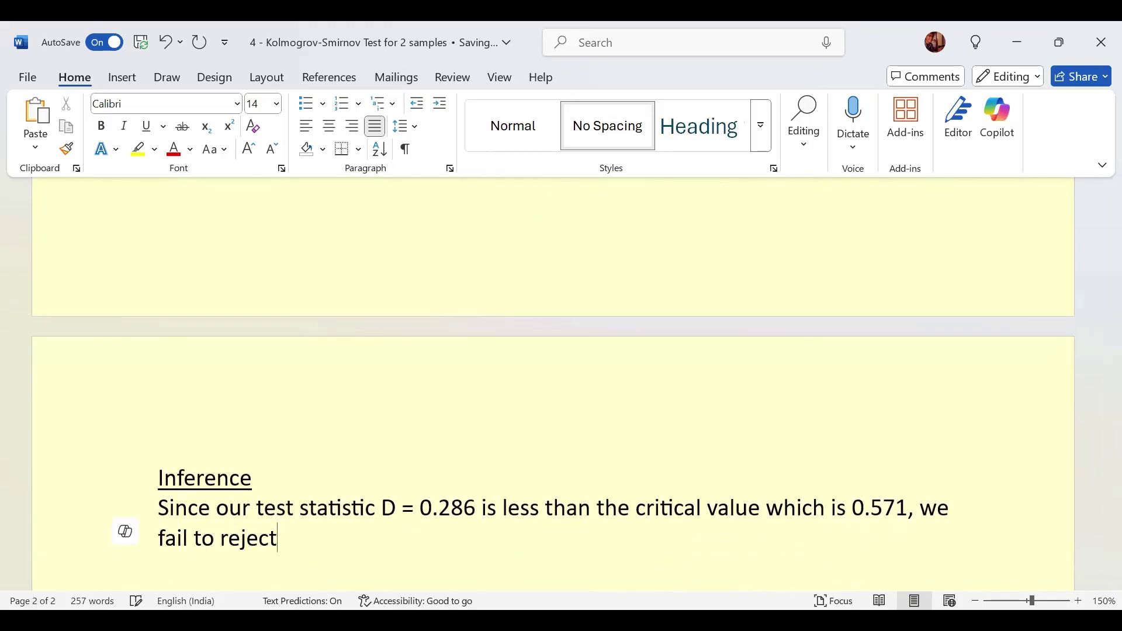
{"action": "type", "text": " the null hypothei"}
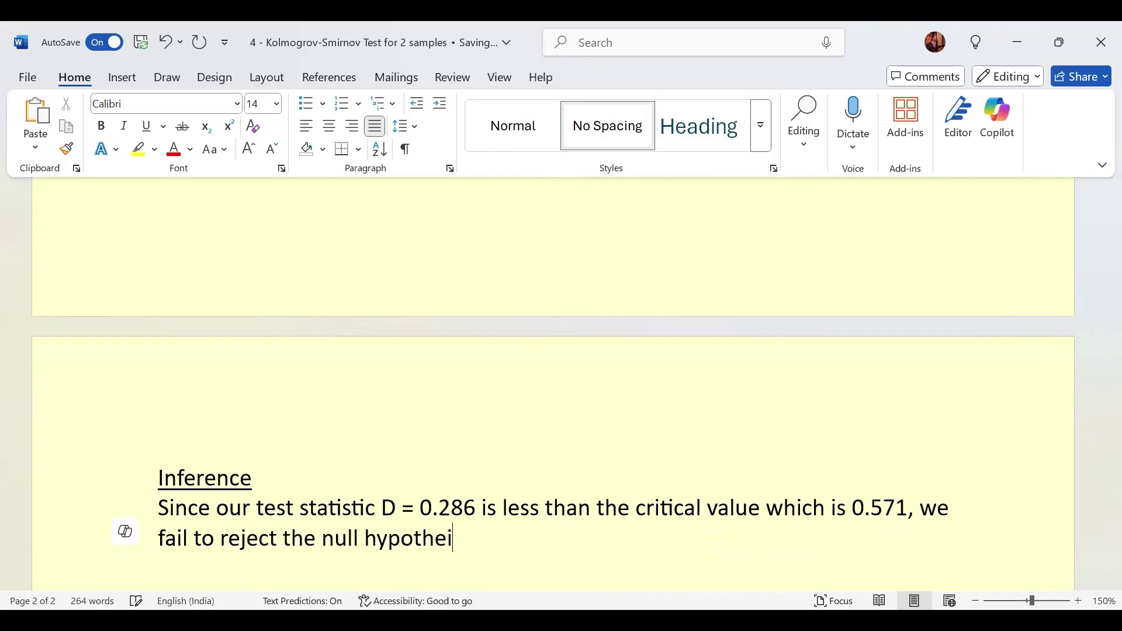
{"action": "key", "text": "BackSpace"}
{"action": "type", "text": "sis at 0.05 "}
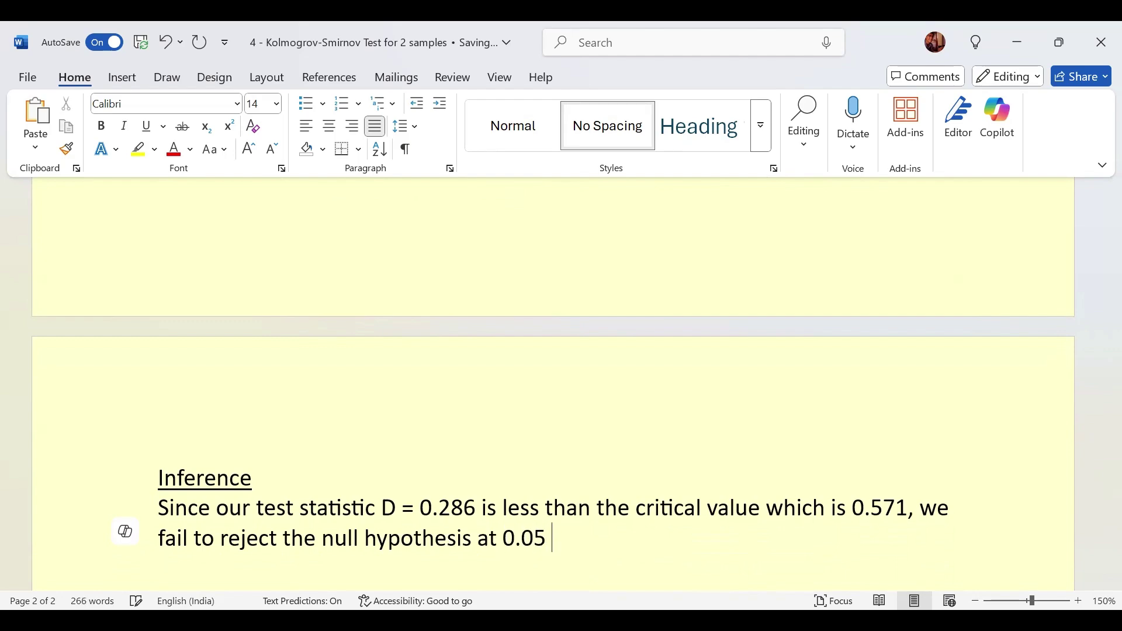
{"action": "type", "text": "level of signi"}
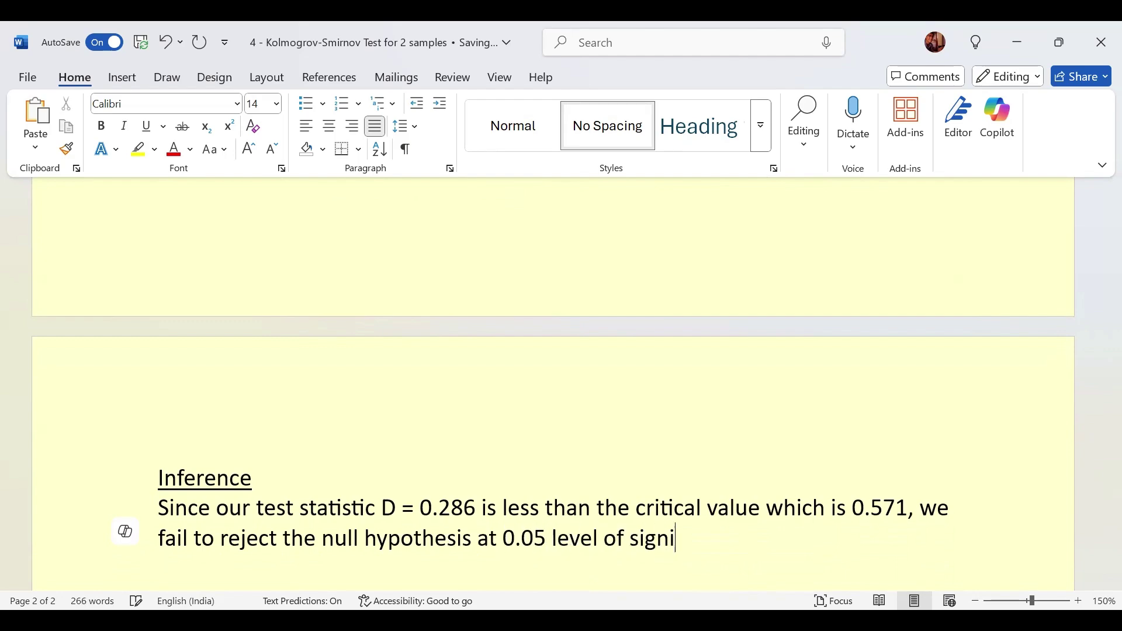
{"action": "type", "text": "ficance."}
- Add a 'Hence' conclusion: not enough evidence the 2 samples come from different distributions
{"action": "key", "text": "Return"}
{"action": "type", "text": "Hence, base"}
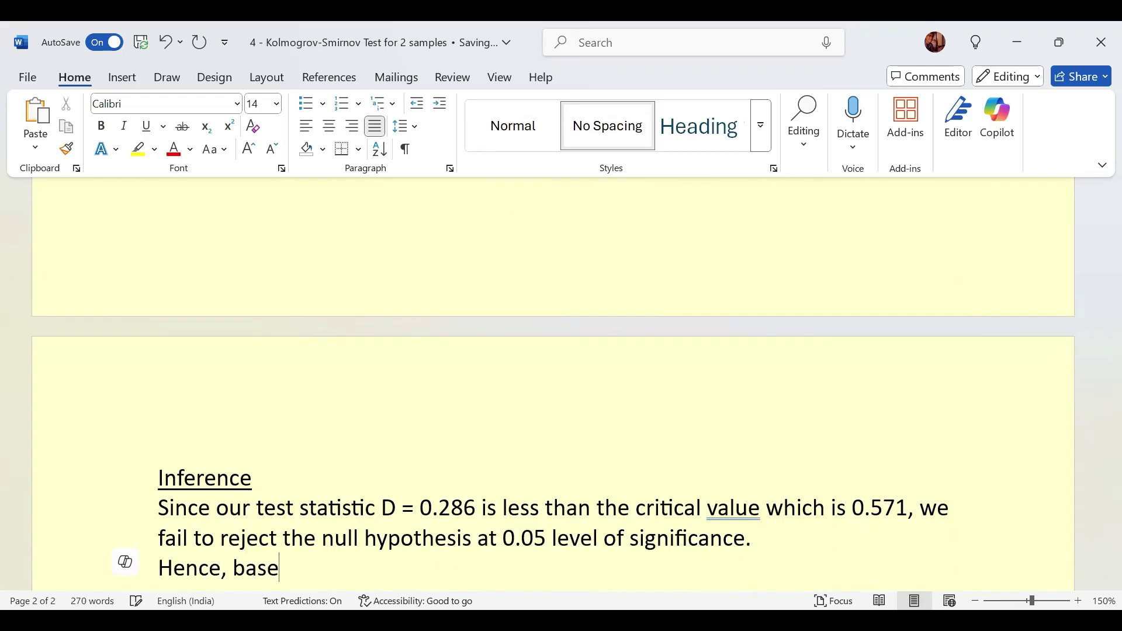
{"action": "type", "text": "d on this test"}
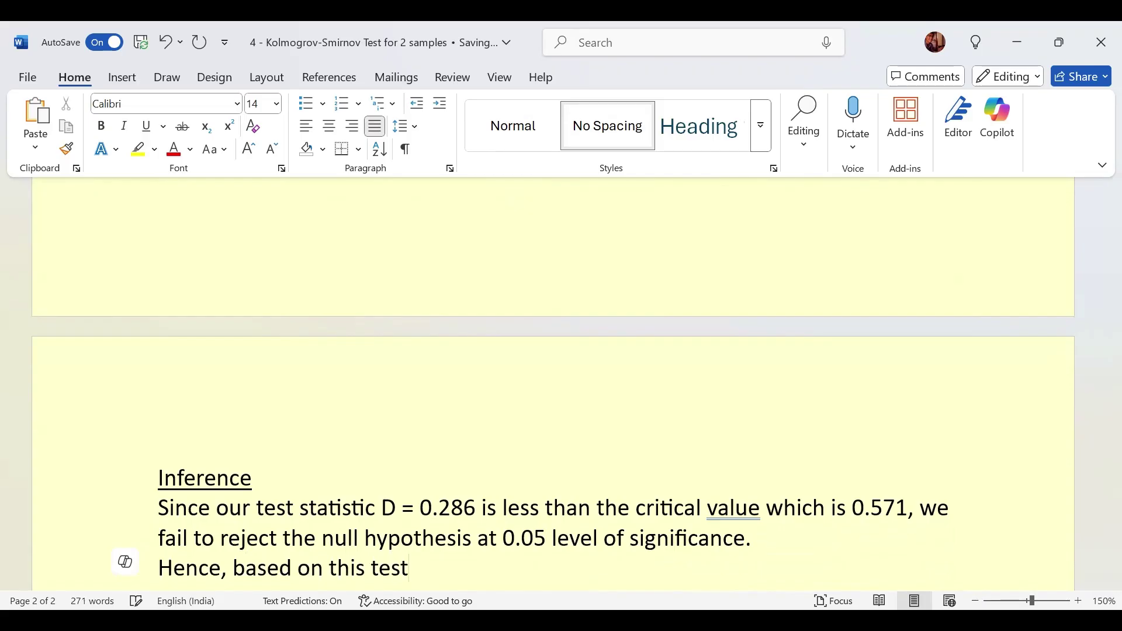
{"action": "type", "text": ", we do not have enou"}
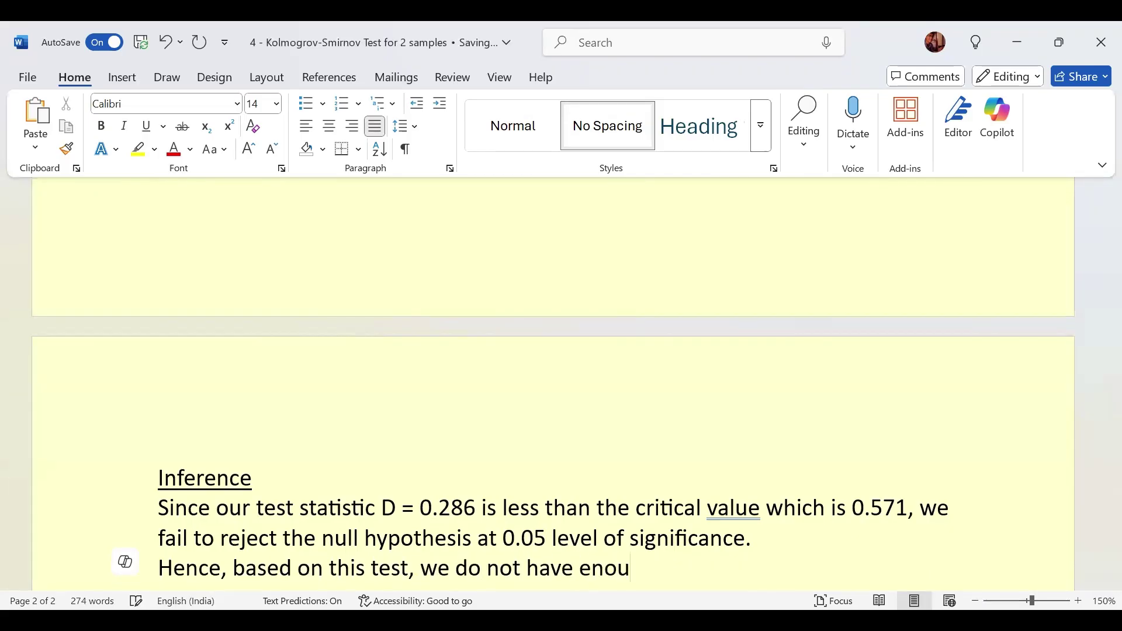
{"action": "type", "text": "gh evidence to cocu"}
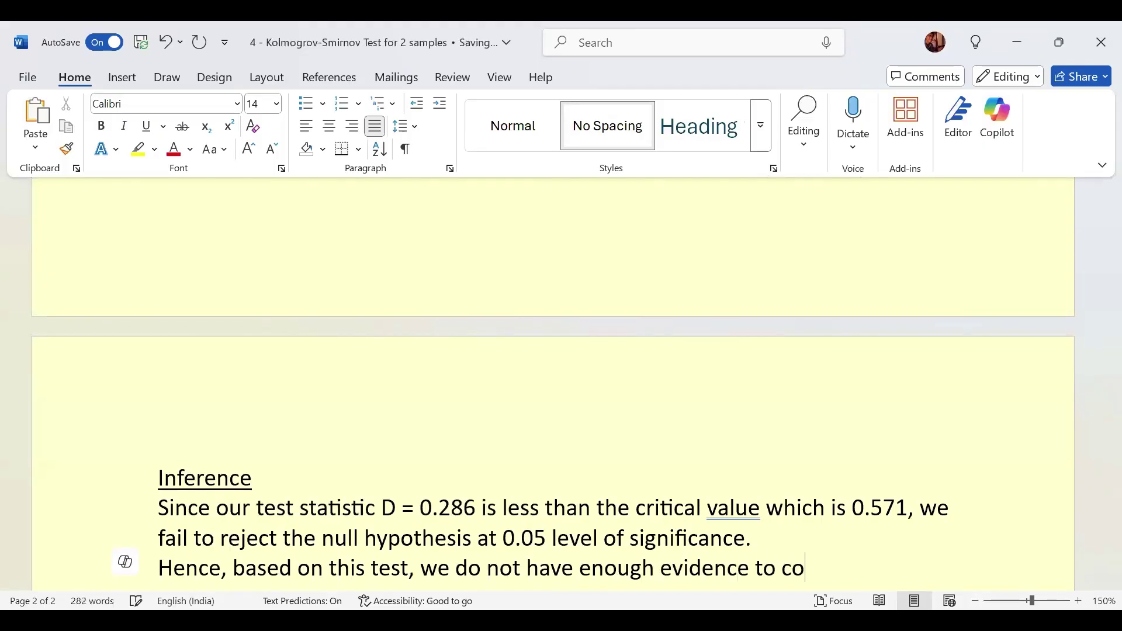
{"action": "key", "text": "BackSpace"}
{"action": "key", "text": "BackSpace"}
{"action": "type", "text": "nclude that the "}
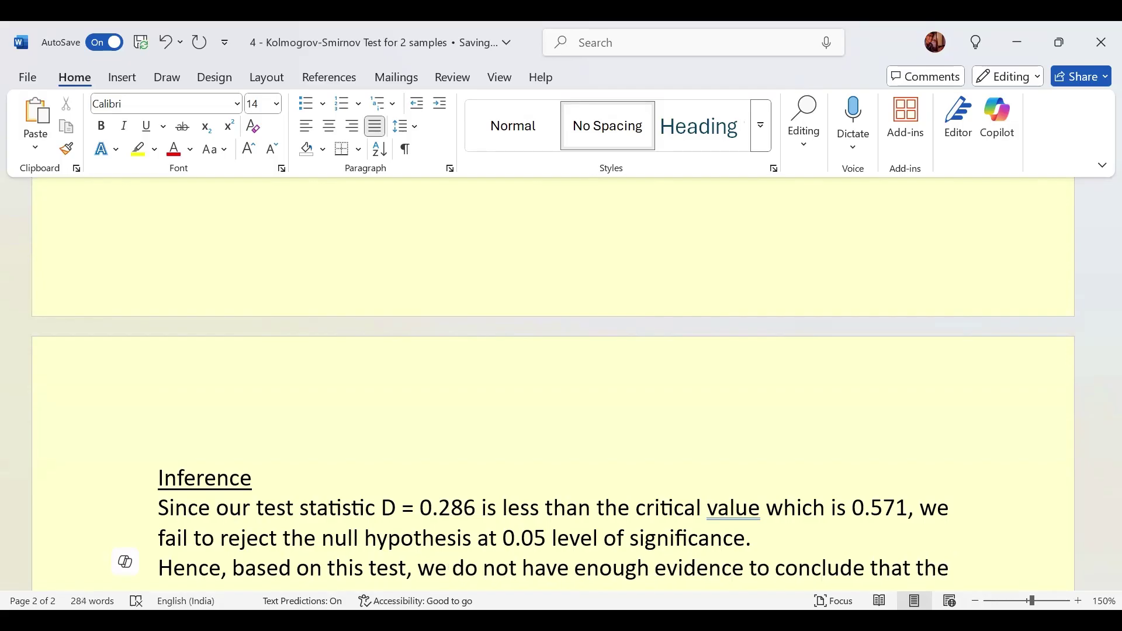
{"action": "type", "text": "2 samples"}
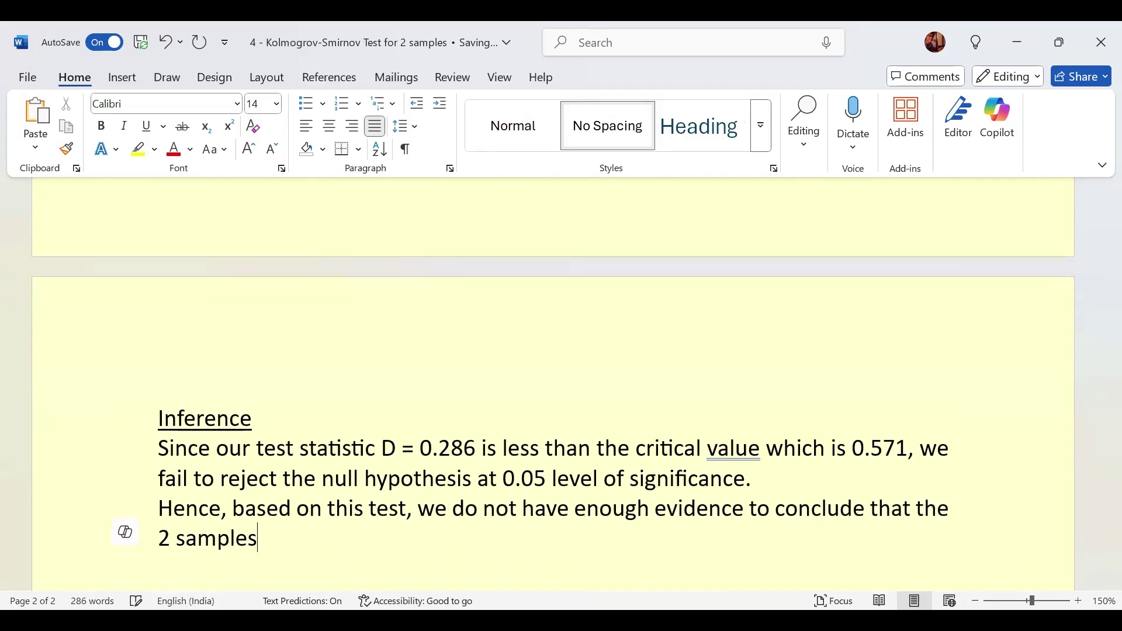
{"action": "type", "text": " come from di"}
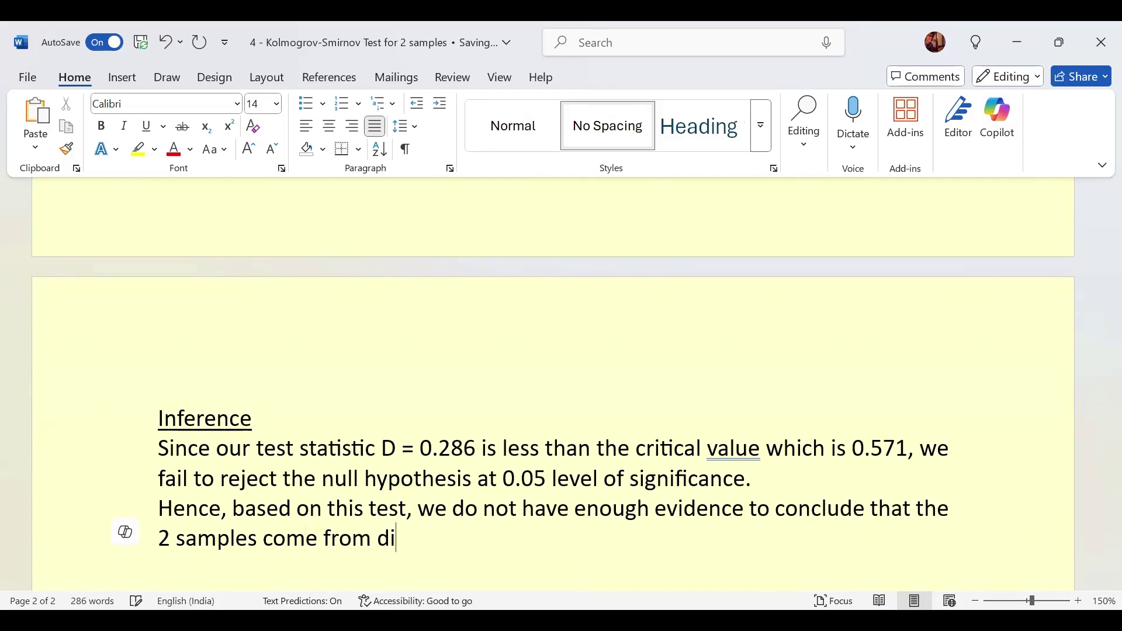
{"action": "type", "text": "fferent distirb"}
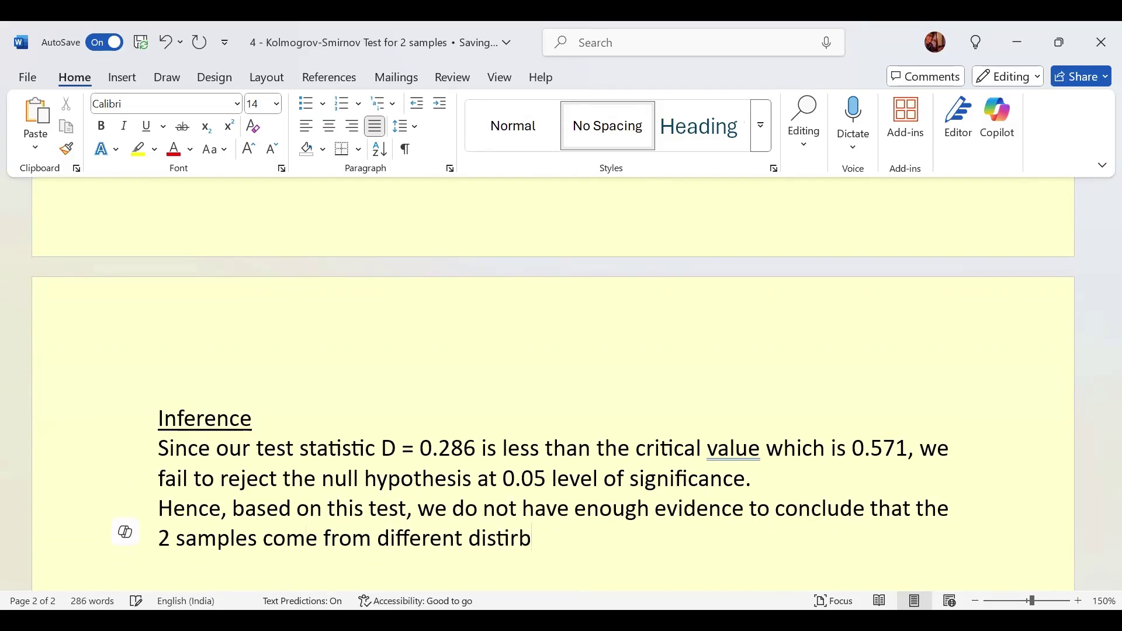
{"action": "type", "text": "utions."}
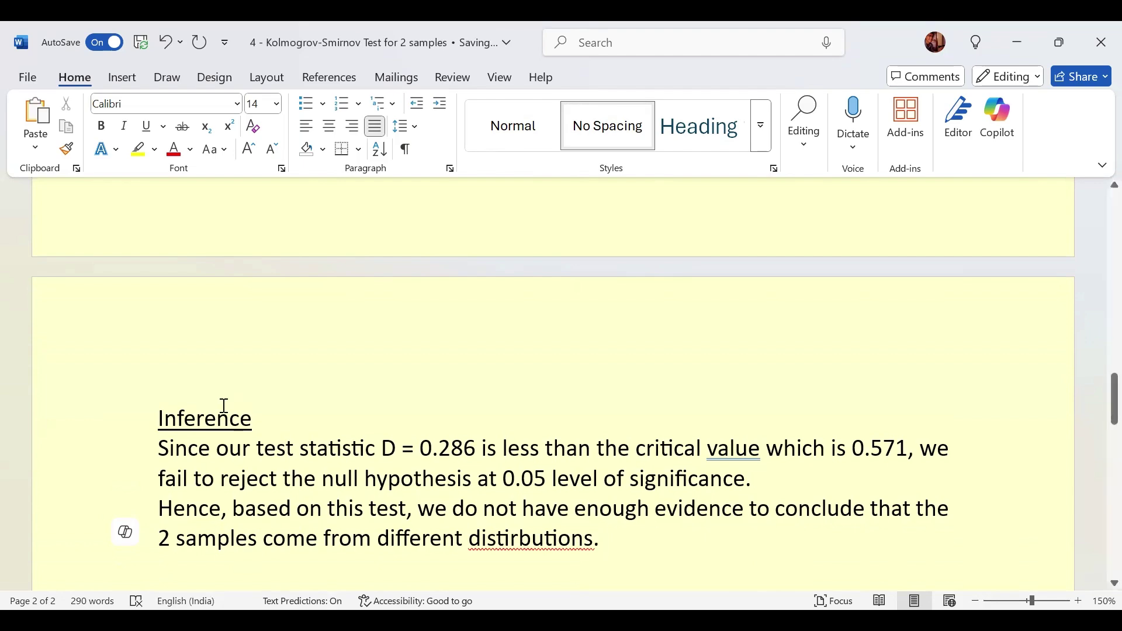
- Correct 'distirbutions' to 'distributions' and add a comma after 'critical value'
{"action": "left_click", "coordinate": [501, 536]}
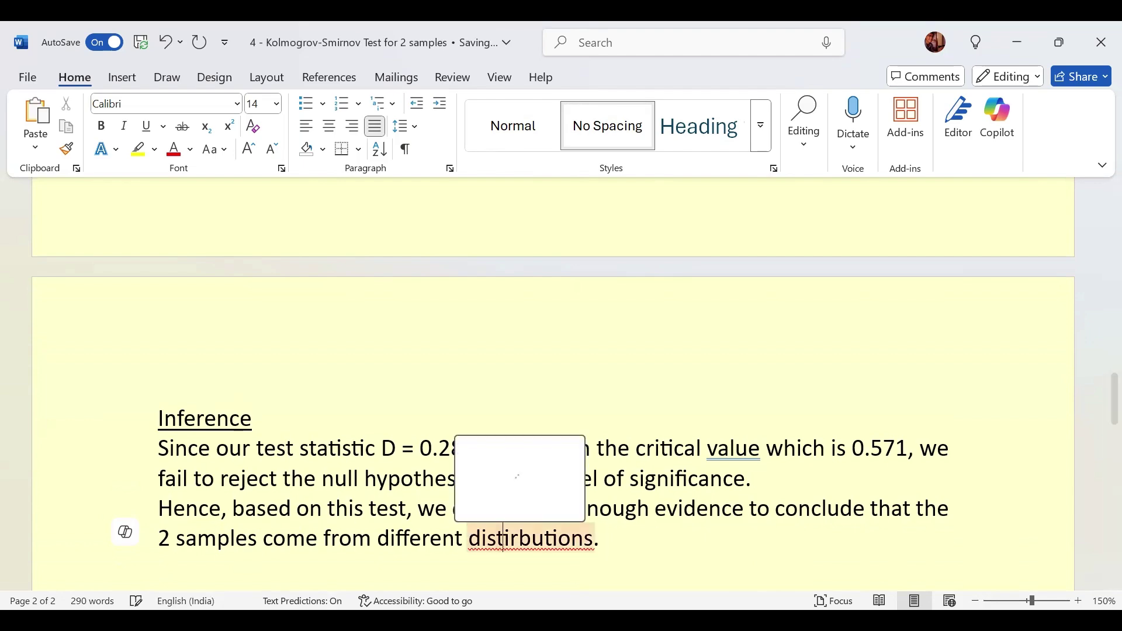
{"action": "key", "text": "Return"}
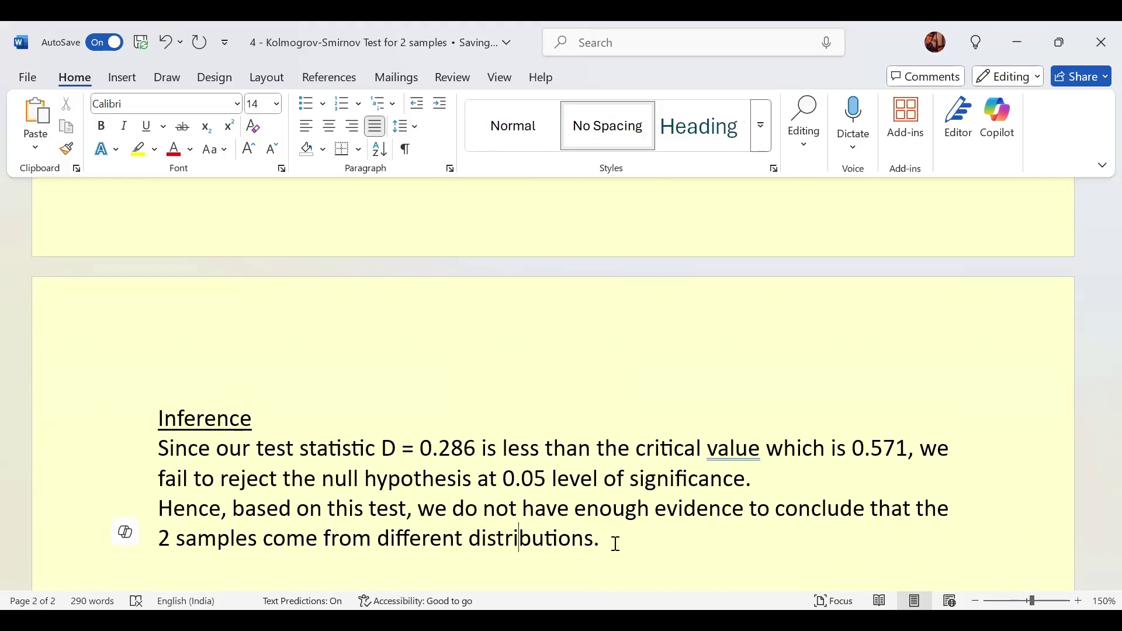
{"action": "left_click", "coordinate": [616, 543]}
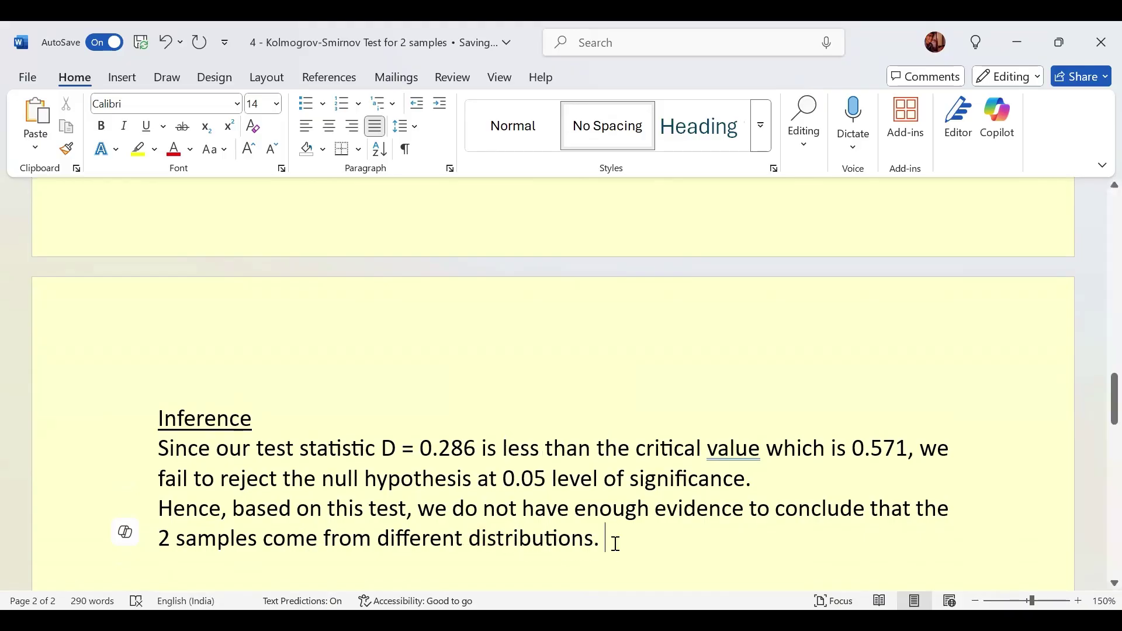
{"action": "left_click", "coordinate": [738, 451]}
{"action": "right_click", "coordinate": [745, 460]}
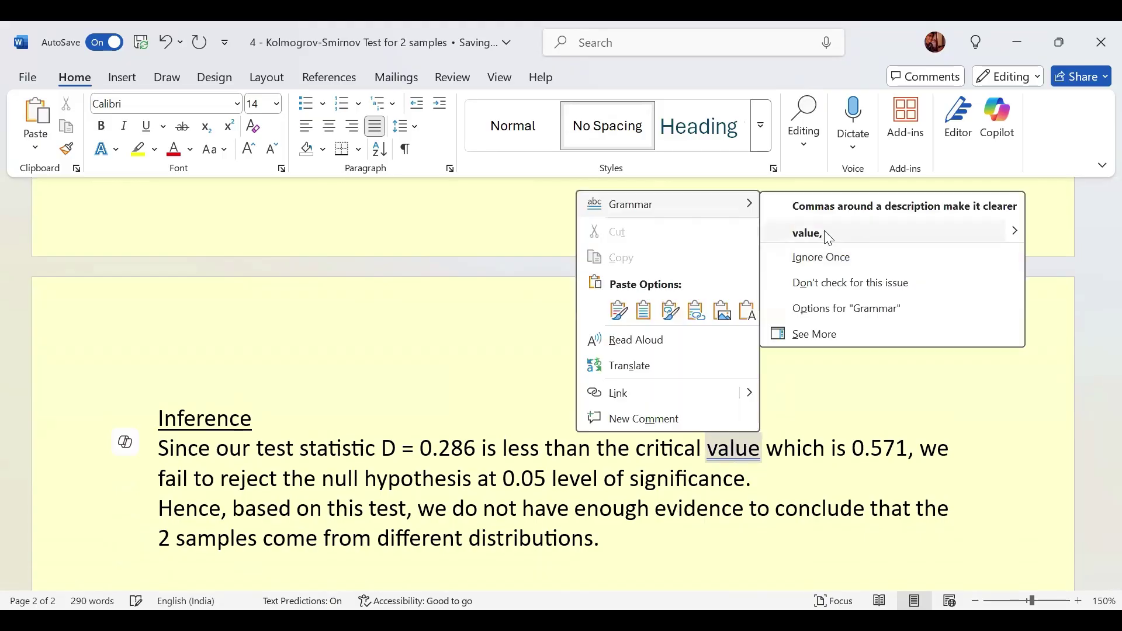
{"action": "left_click", "coordinate": [818, 233]}
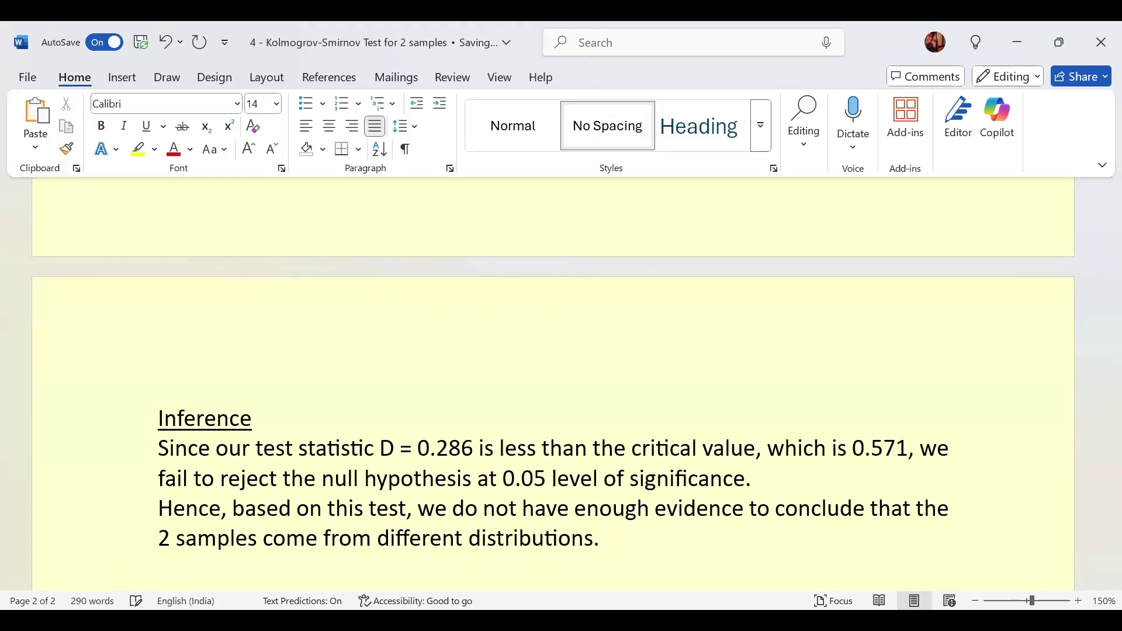
- Add the closing line 'Means, we are accepting null hypothesis.'
{"action": "type", "text": "Means, w"}
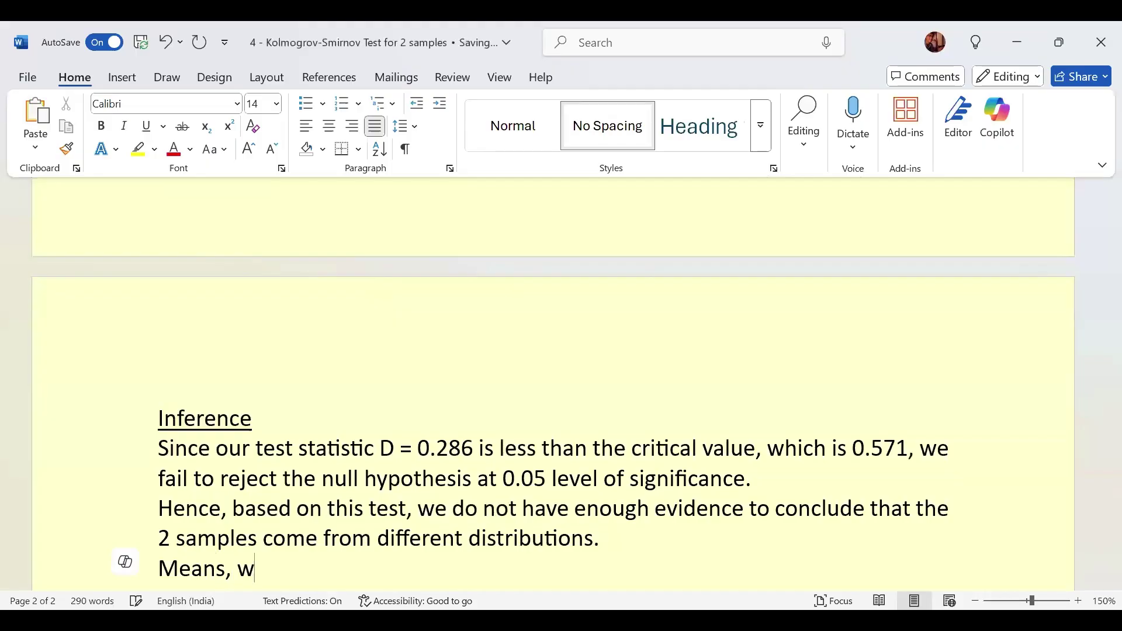
{"action": "type", "text": "e are accept"}
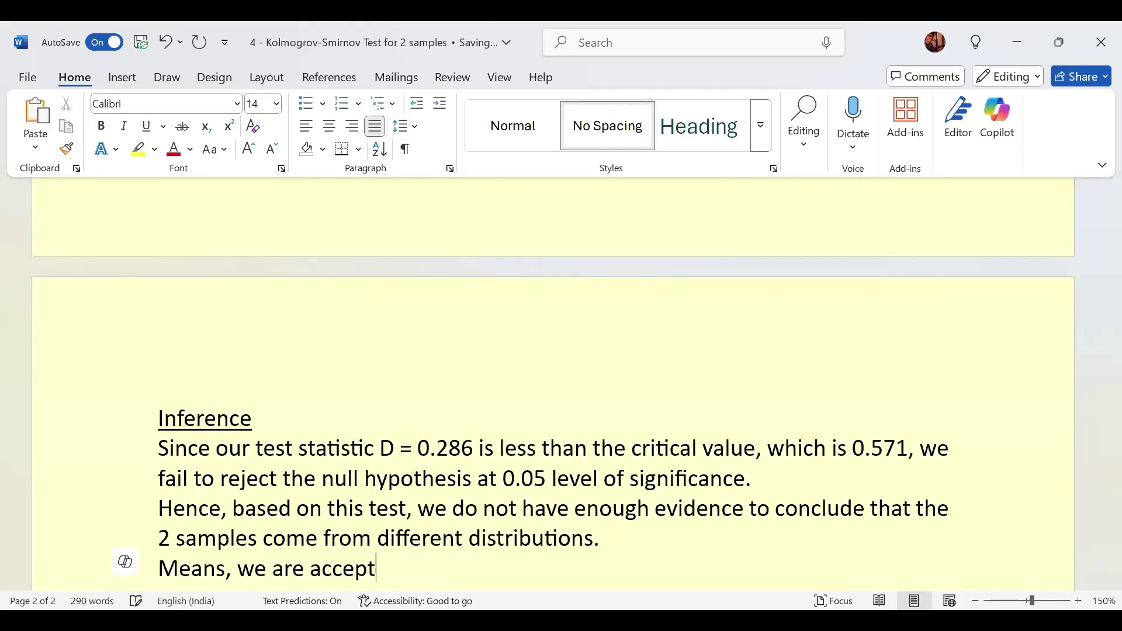
{"action": "type", "text": "ing null hy"}
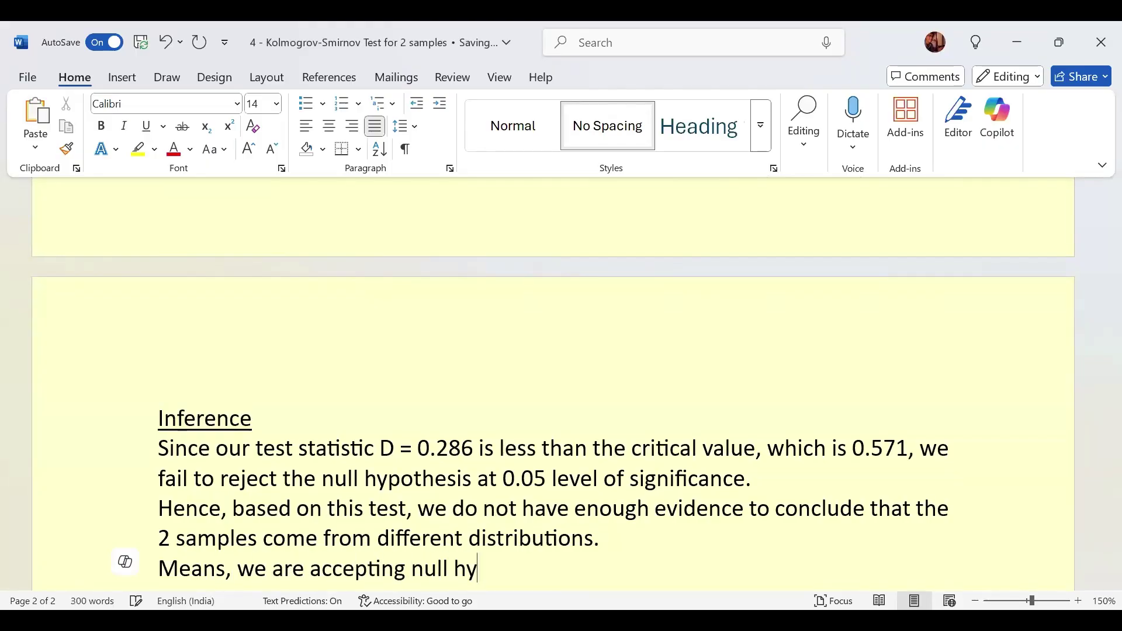
{"action": "type", "text": "pothesis."}
{"action": "key", "text": "Return"}
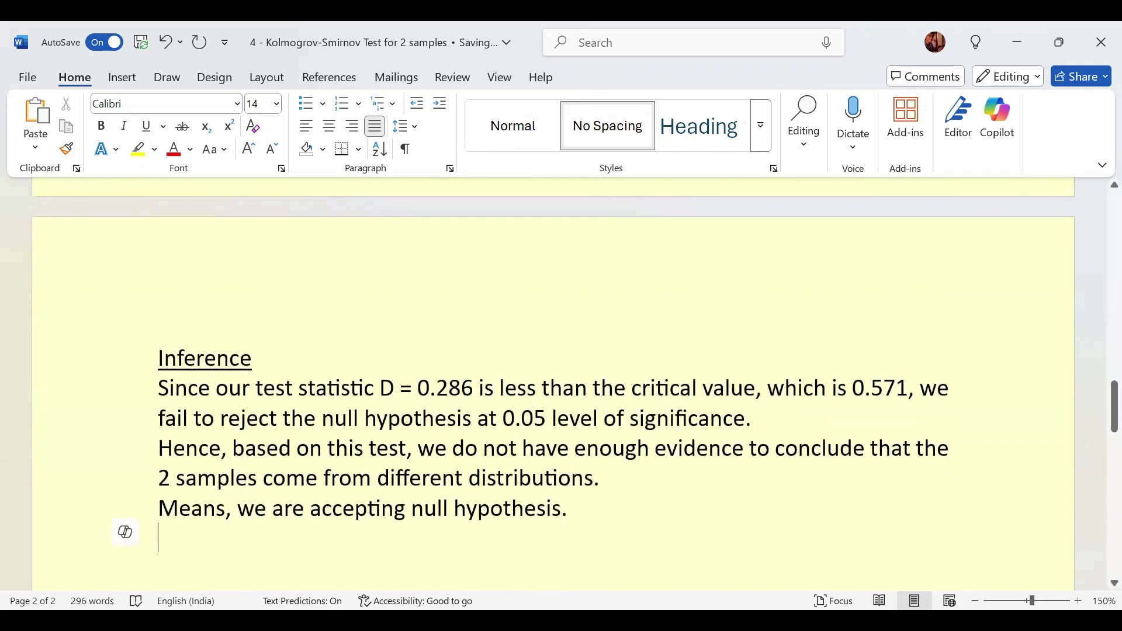